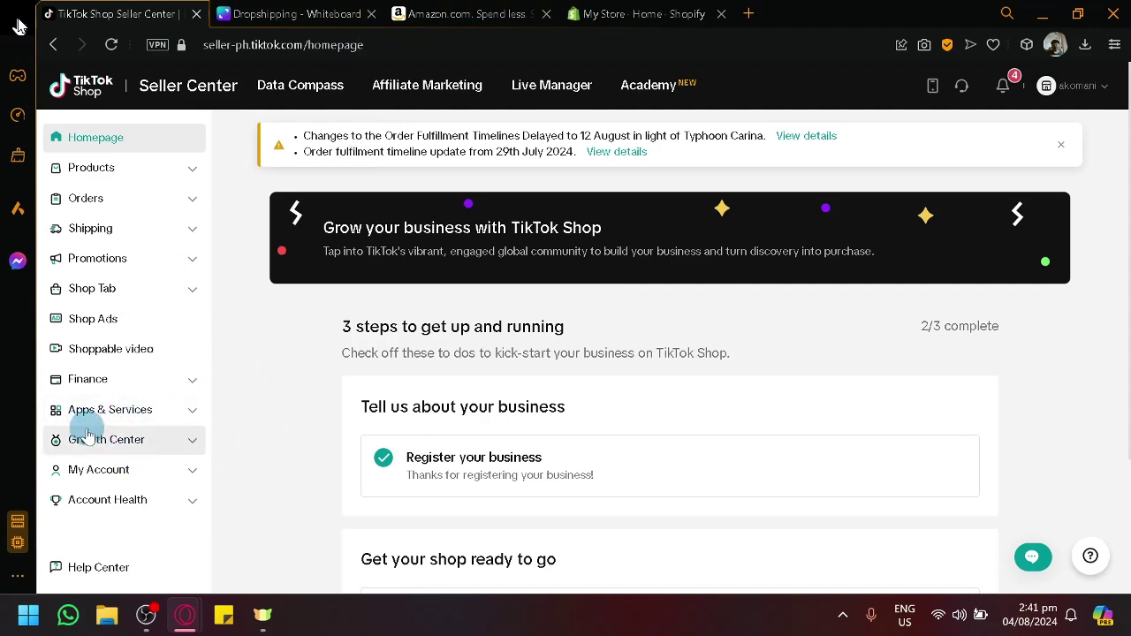
# Open the App store page under Apps & Services in the Seller Center.
pyautogui.scroll(5, 88, 435)
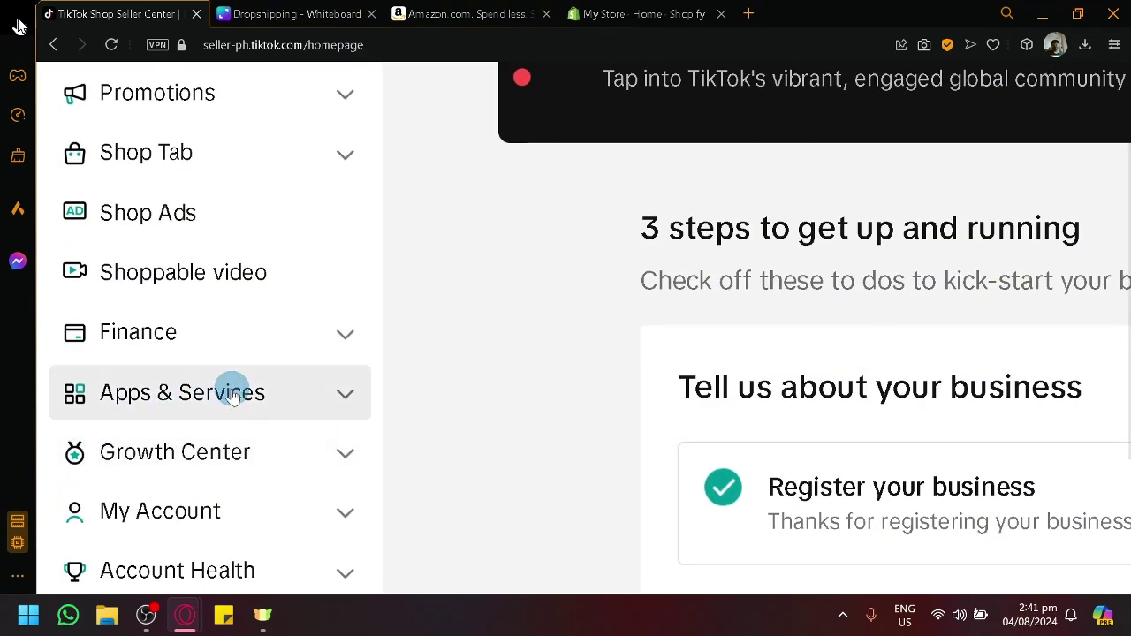
pyautogui.click(232, 392)
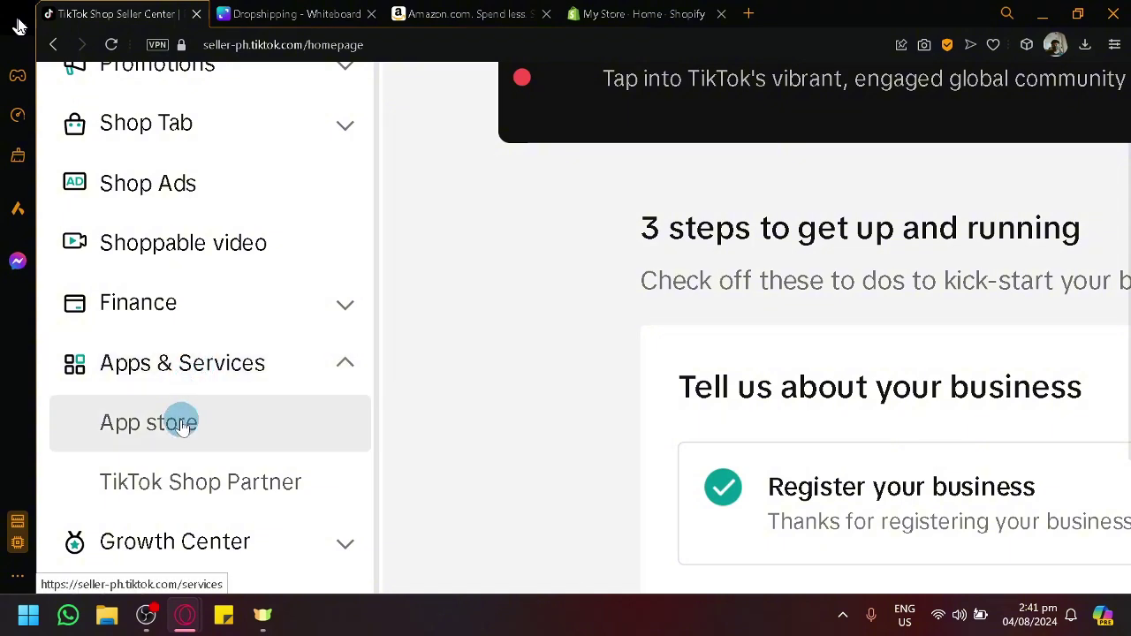
pyautogui.click(181, 423)
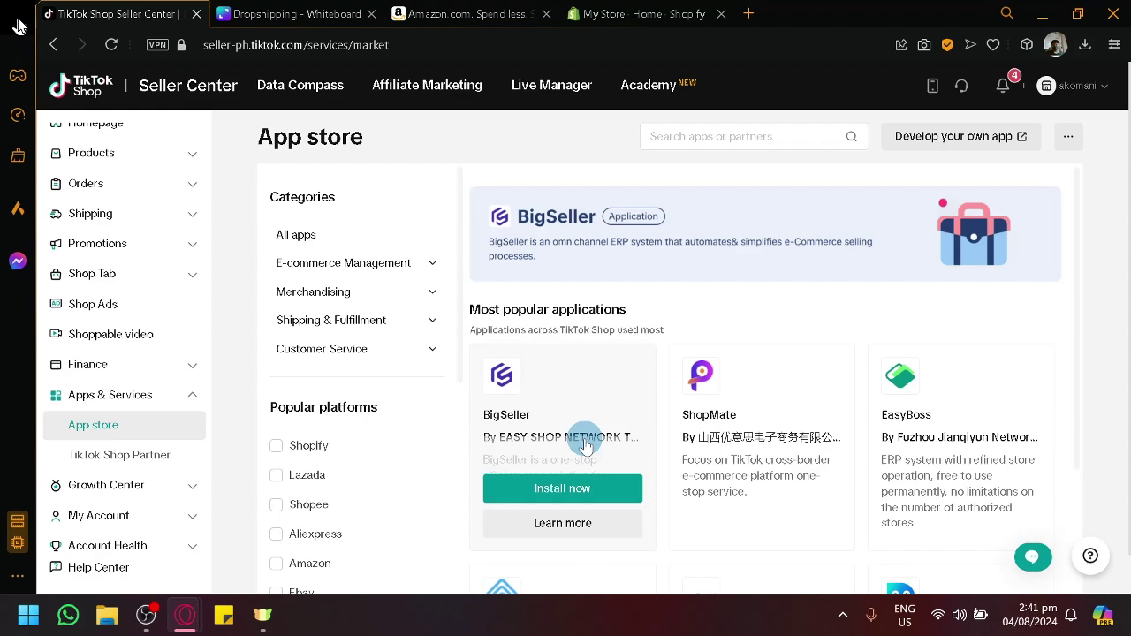
# Look through the most popular applications offered in the App store.
pyautogui.scroll(-2, 587, 445)
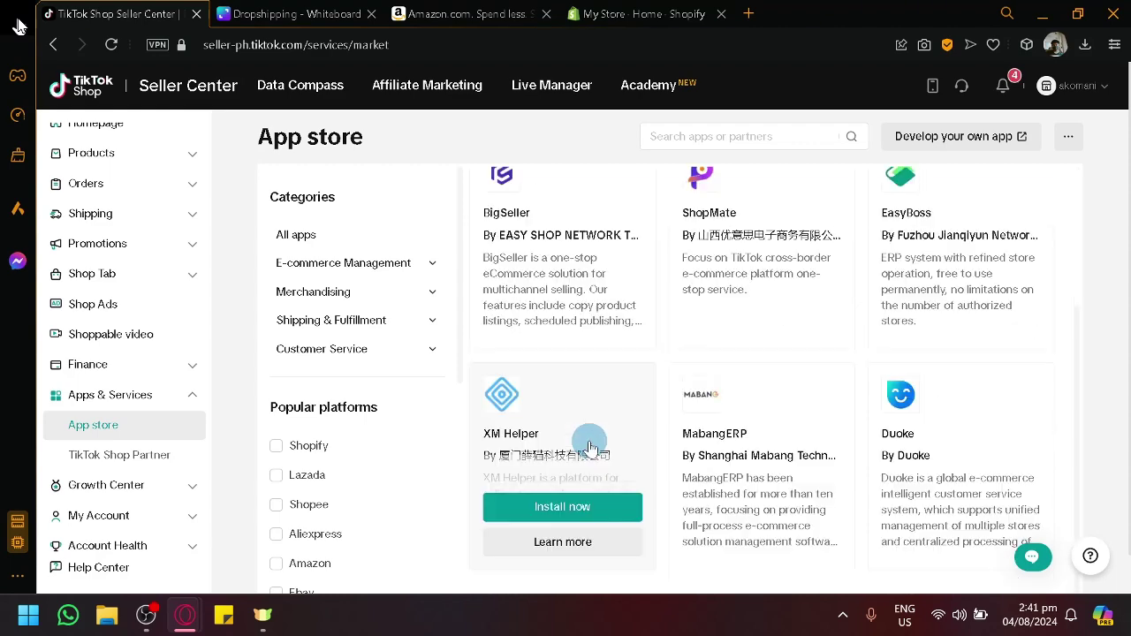
pyautogui.scroll(2, 587, 449)
pyautogui.scroll(-2, 546, 370)
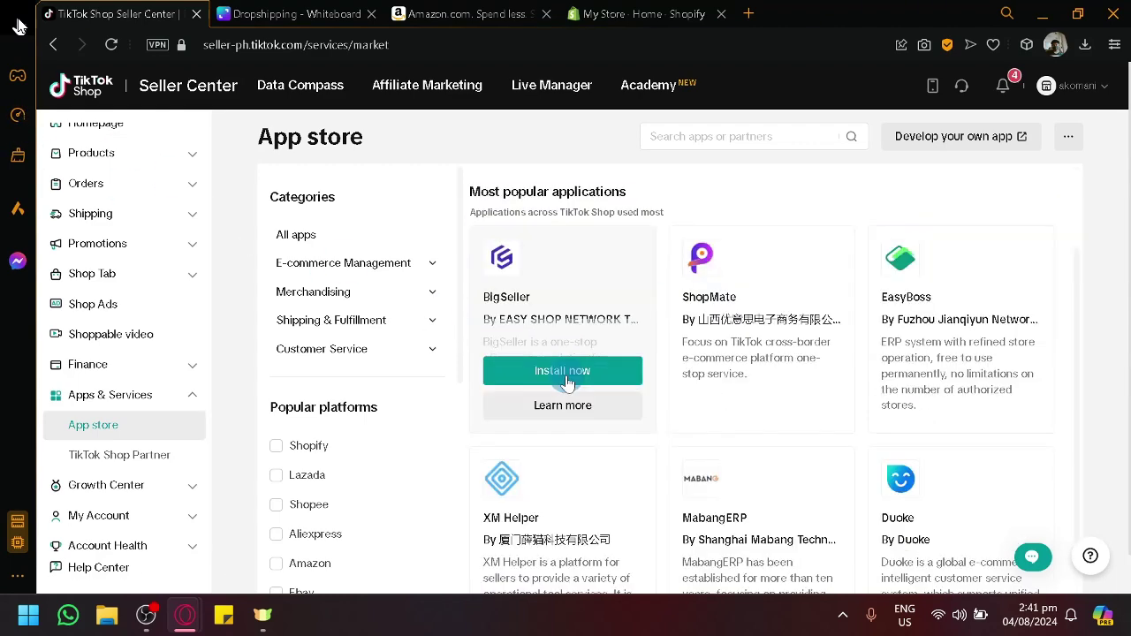
pyautogui.scroll(2, 642, 278)
pyautogui.scroll(-2, 653, 278)
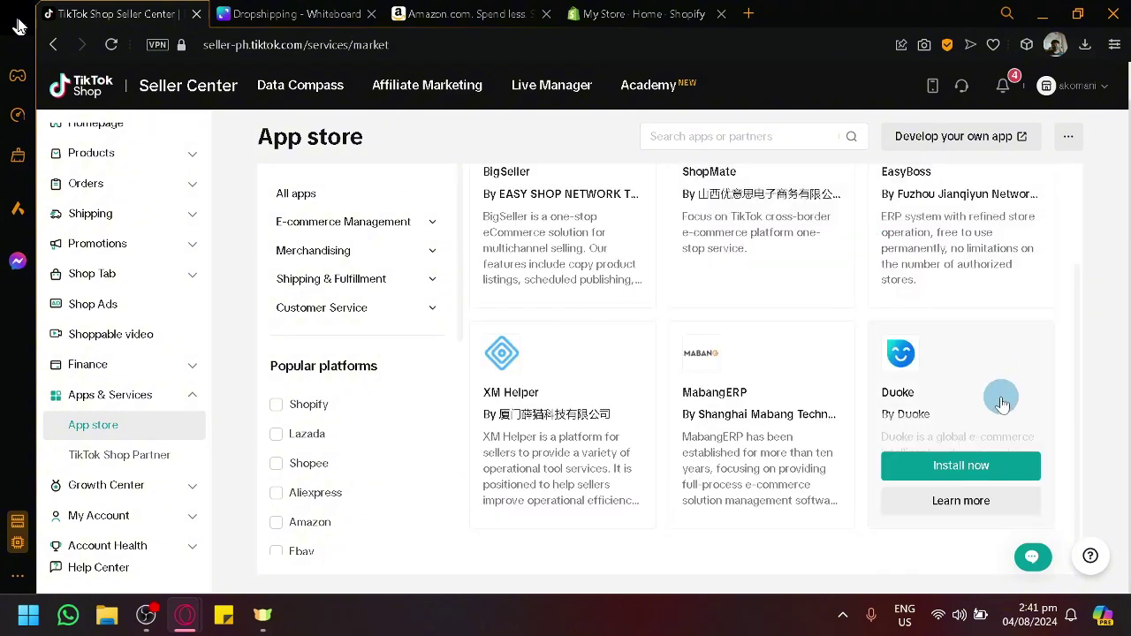
pyautogui.scroll(2, 836, 395)
pyautogui.scroll(1, 205, 190)
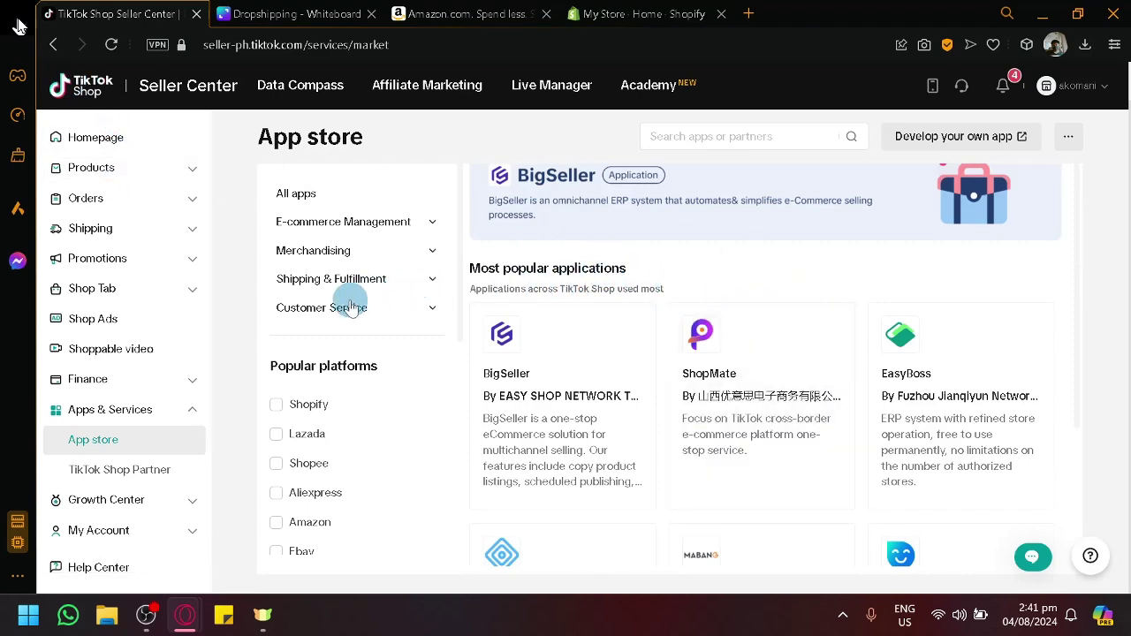
# Examine the App store's app categories and the full list of popular platforms available as filters.
pyautogui.scroll(5, 318, 261)
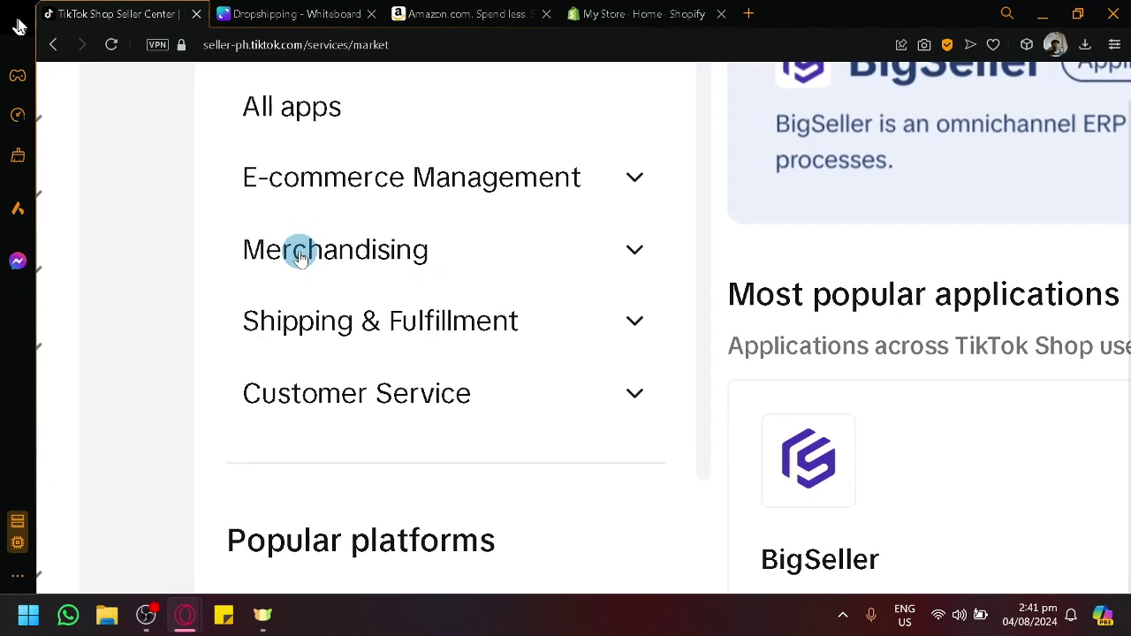
pyautogui.scroll(1, 300, 256)
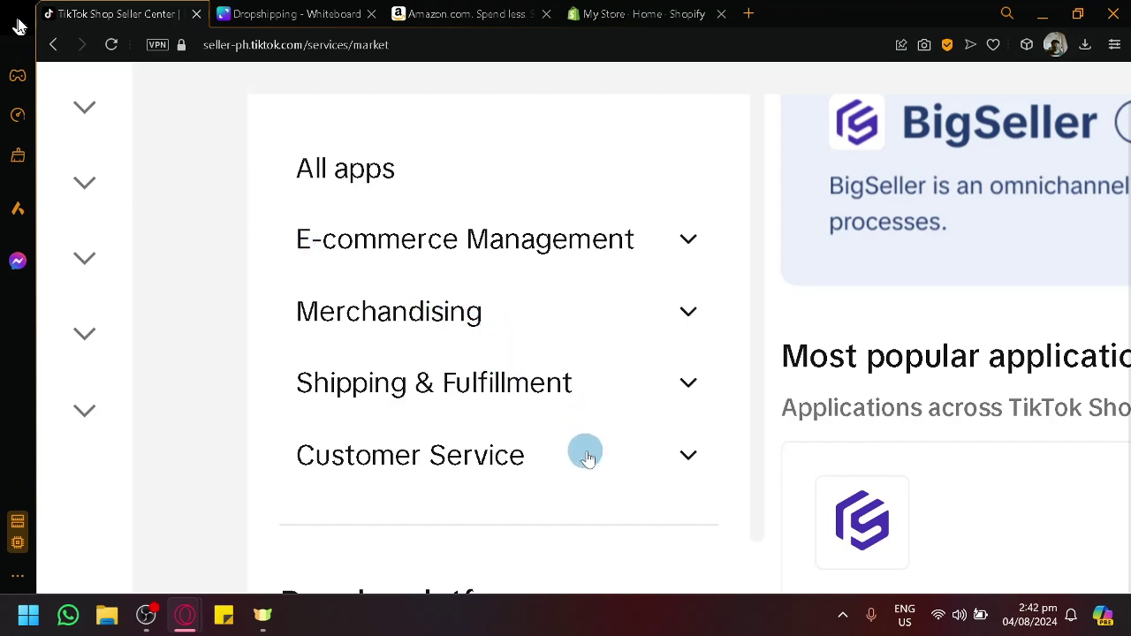
pyautogui.scroll(-2, 595, 440)
pyautogui.scroll(-1, 583, 424)
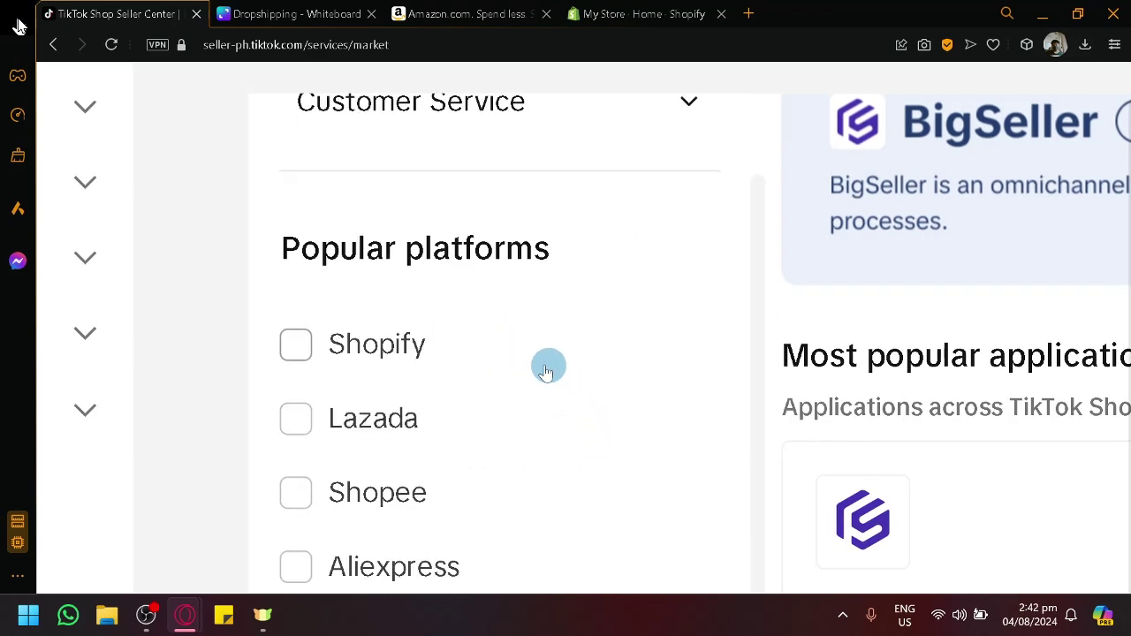
pyautogui.scroll(-1, 521, 265)
pyautogui.scroll(1, 530, 265)
pyautogui.scroll(-2, 962, 353)
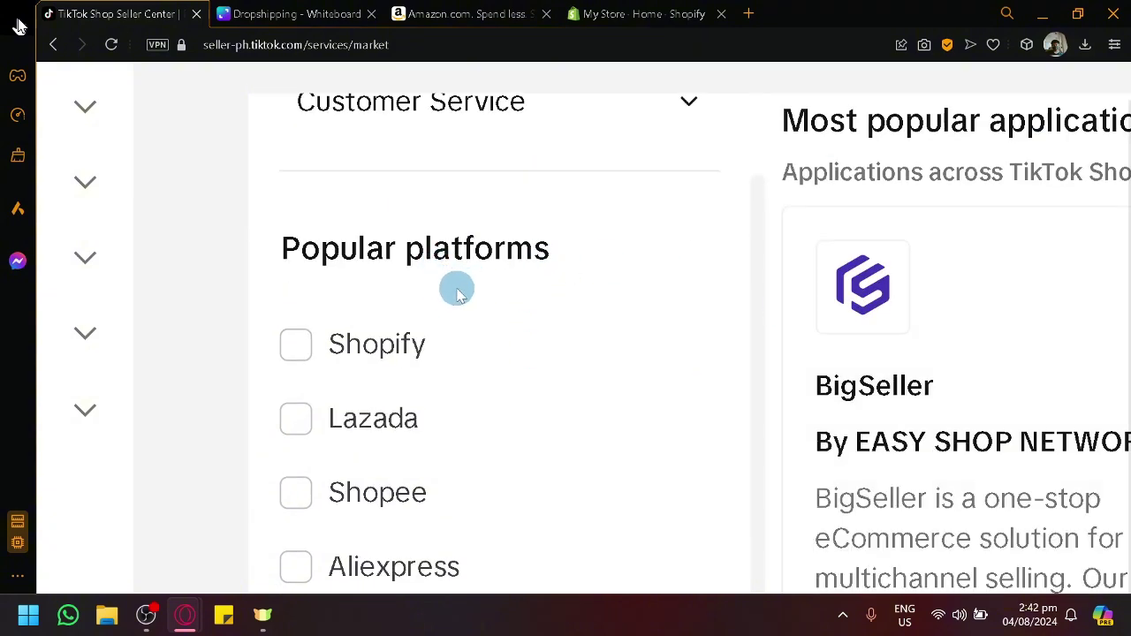
pyautogui.scroll(-2, 459, 293)
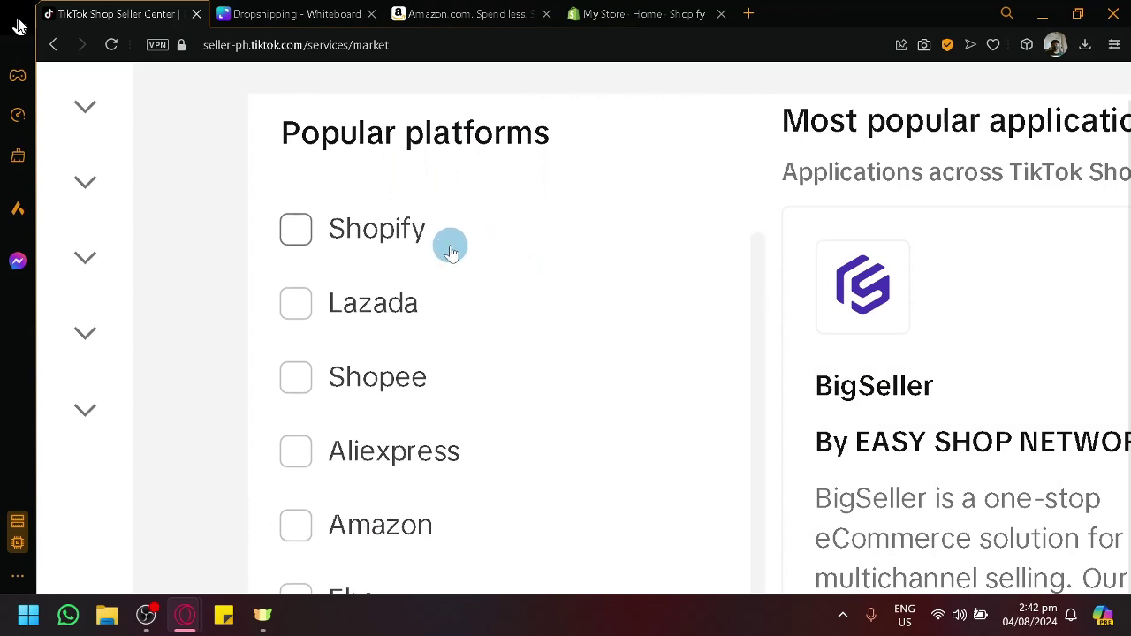
pyautogui.scroll(-2, 362, 256)
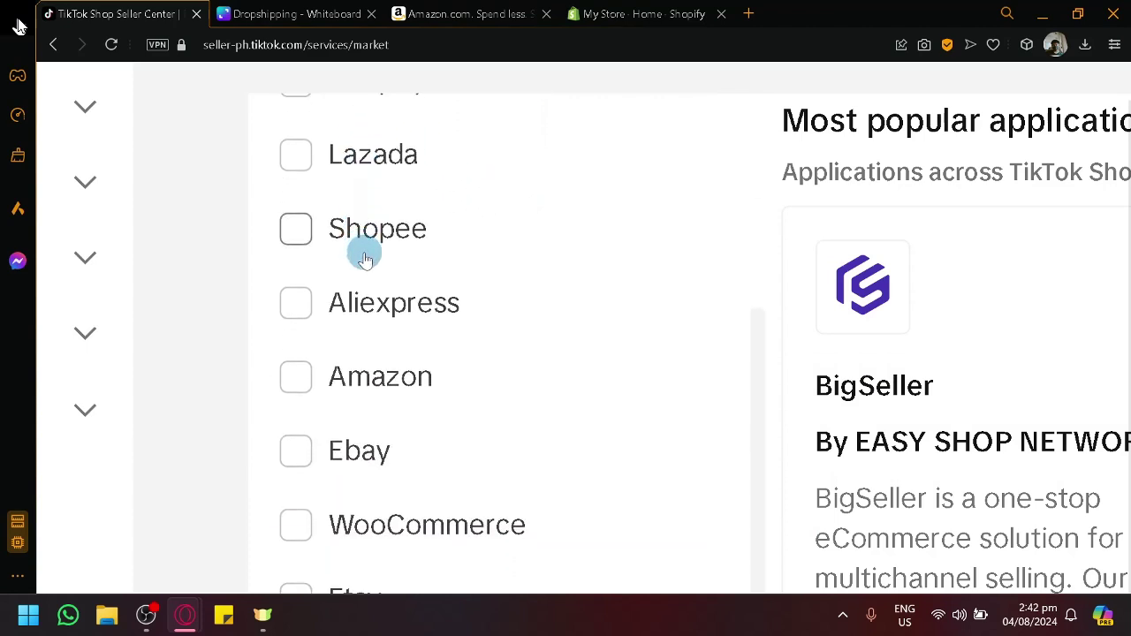
pyautogui.scroll(-2, 464, 334)
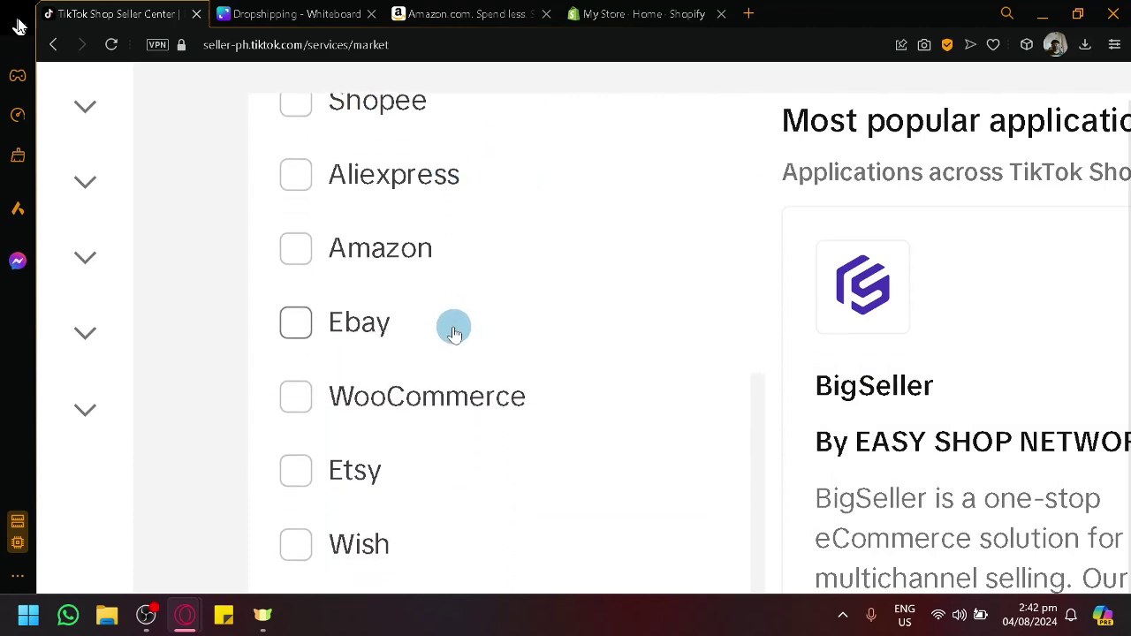
pyautogui.scroll(-3, 450, 327)
pyautogui.scroll(-1, 450, 331)
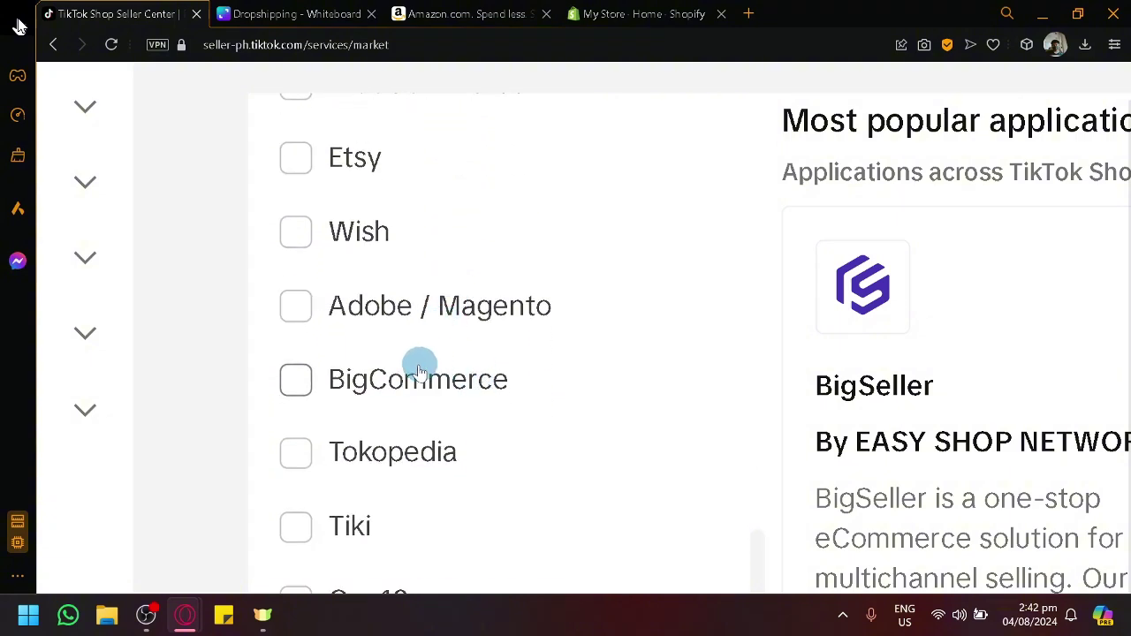
pyautogui.scroll(-3, 389, 522)
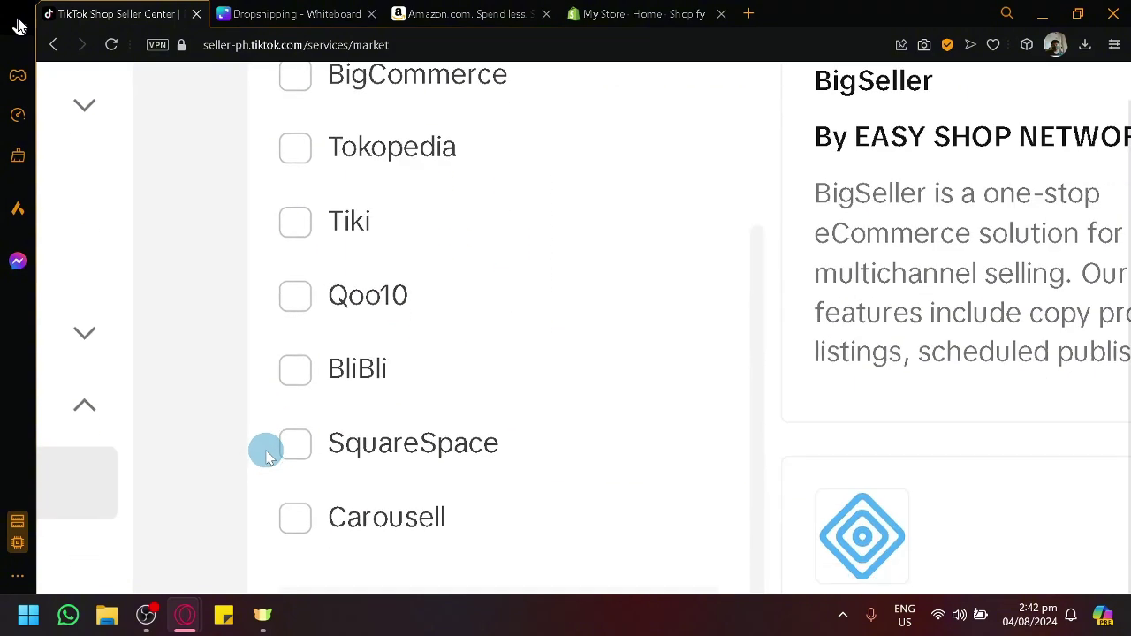
# Filter the App store's applications by the Amazon platform.
pyautogui.scroll(8, 265, 449)
pyautogui.scroll(1, 446, 404)
pyautogui.scroll(-1, 374, 436)
pyautogui.click(365, 404)
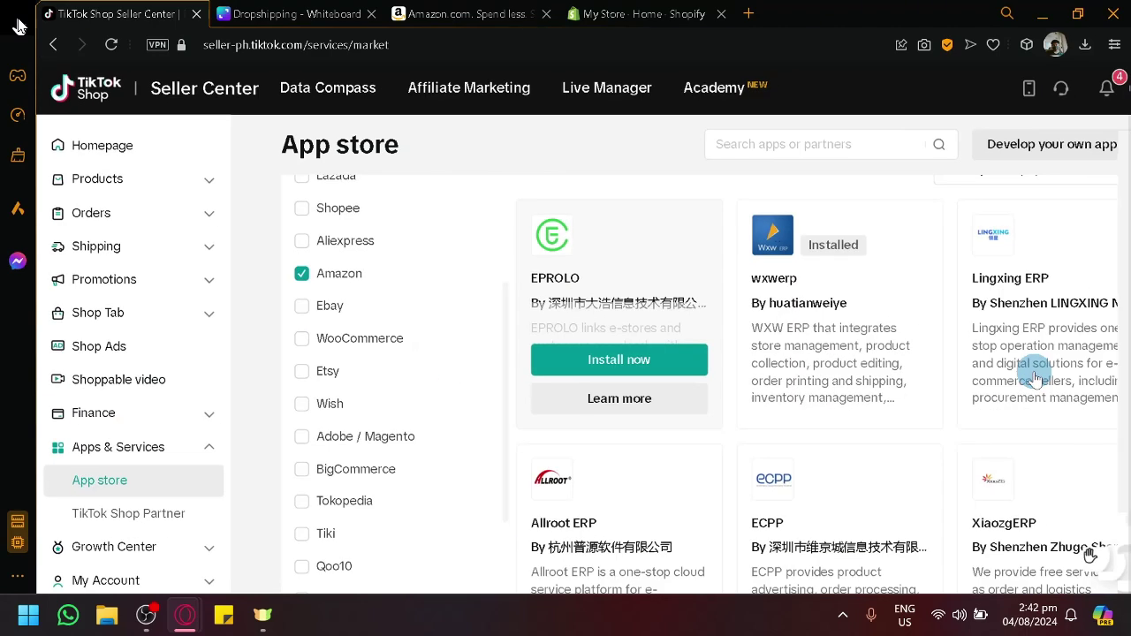
# Look through the applications listed for the Amazon platform.
pyautogui.hotkey('ctrl', '-')
pyautogui.scroll(3, 383, 328)
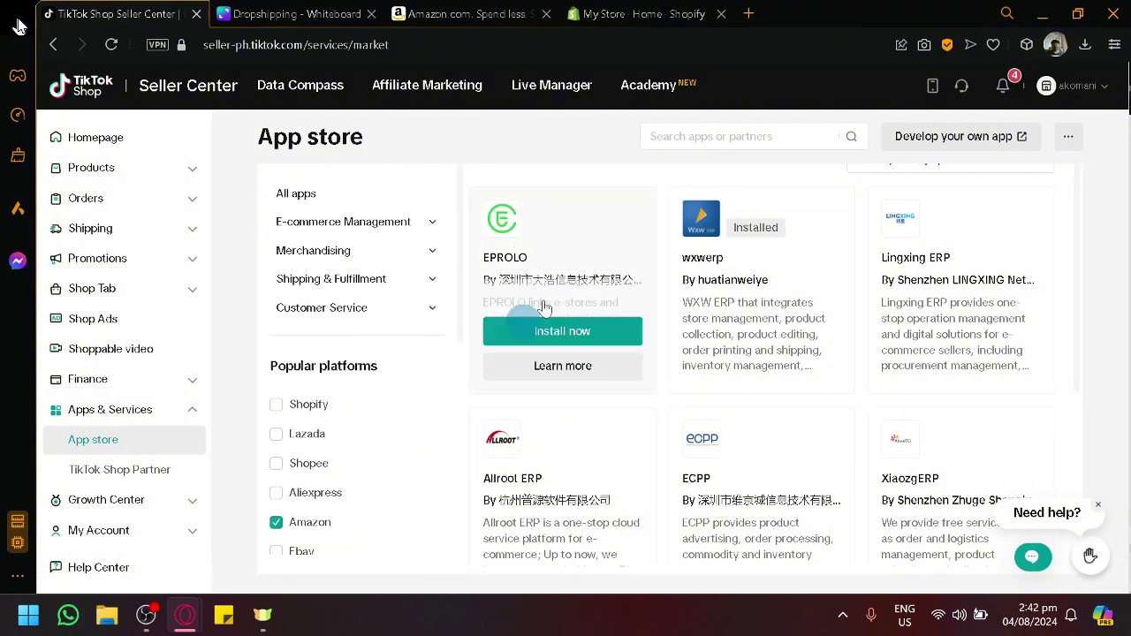
pyautogui.scroll(1, 689, 327)
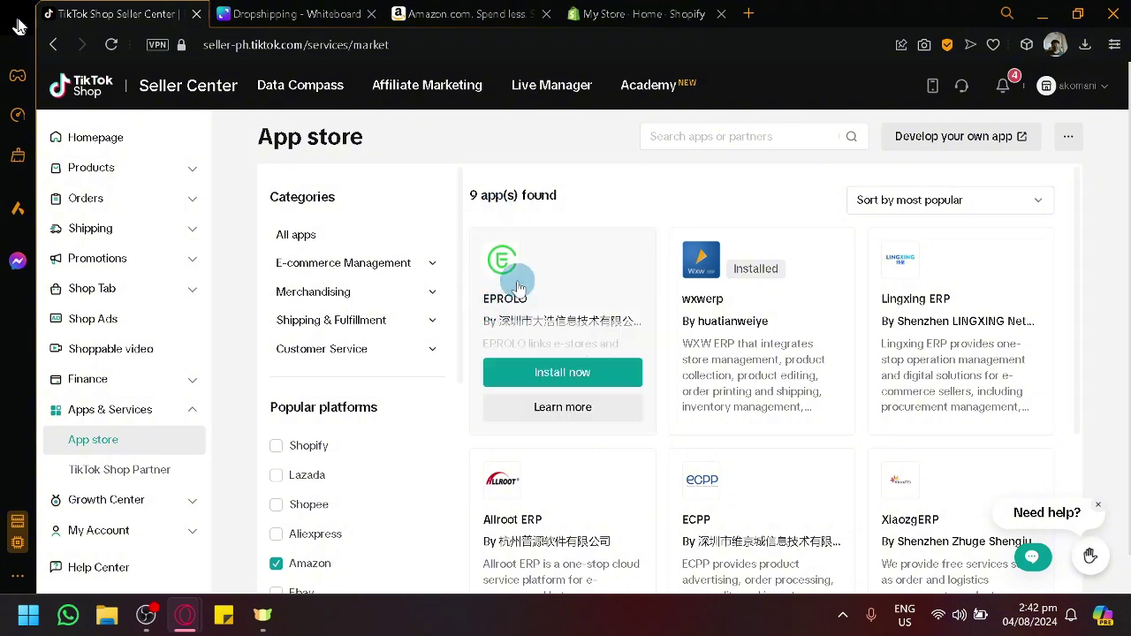
pyautogui.moveTo(730, 334)
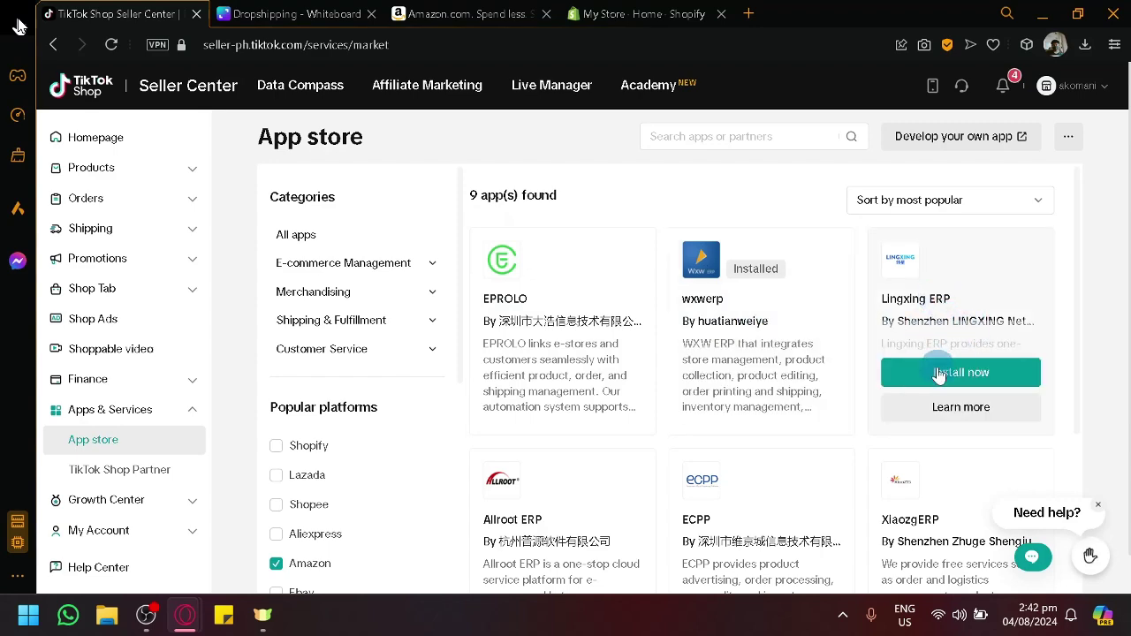
pyautogui.scroll(-3, 827, 402)
pyautogui.scroll(-1, 638, 324)
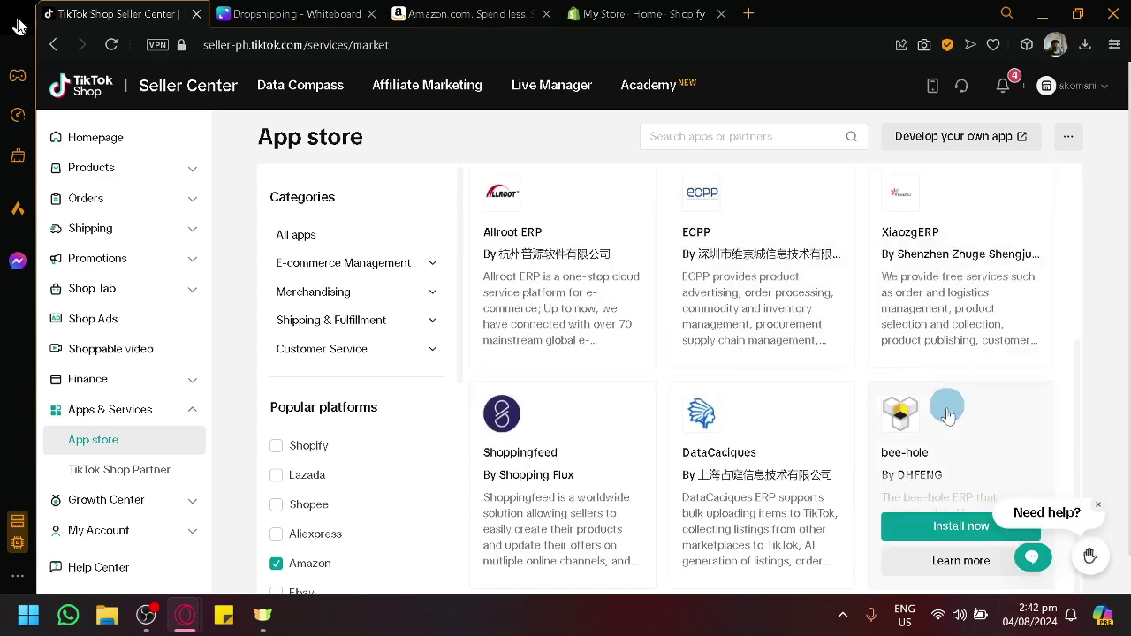
pyautogui.scroll(5, 539, 389)
# Open the EPROLO app's details and read its About section and key features.
pyautogui.click(568, 305)
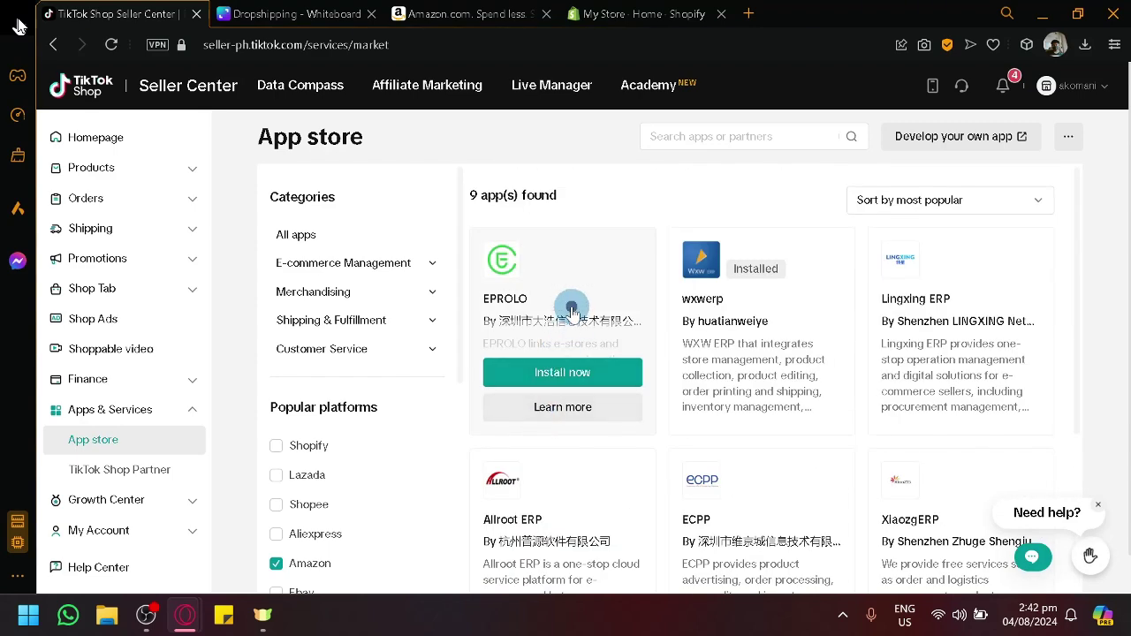
pyautogui.scroll(-3, 522, 300)
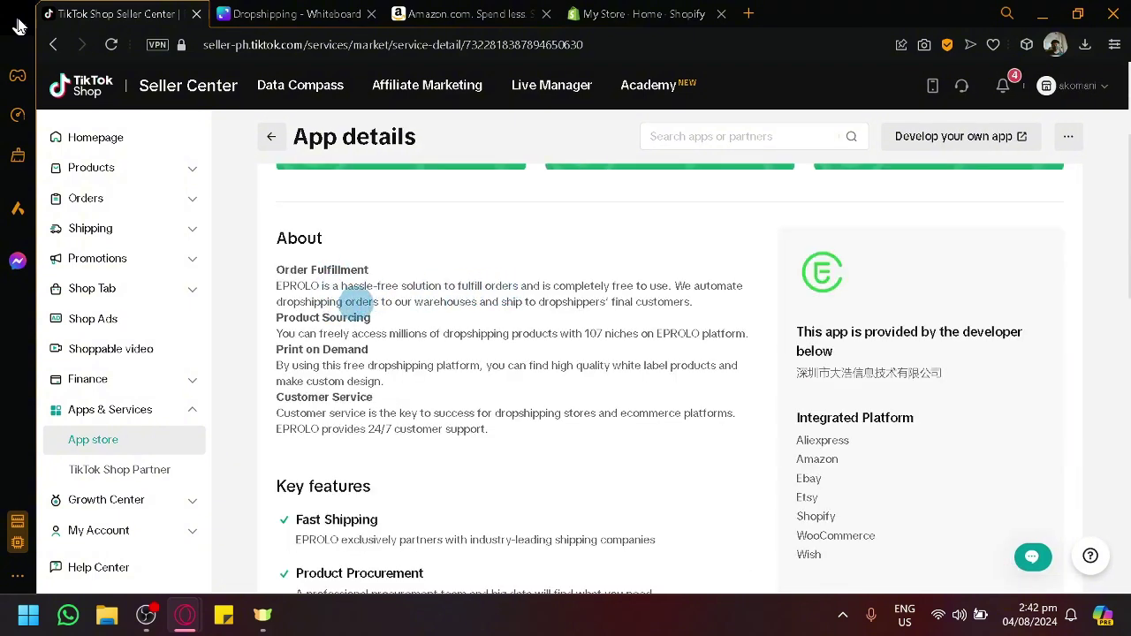
pyautogui.scroll(3, 357, 295)
pyautogui.scroll(-3, 354, 300)
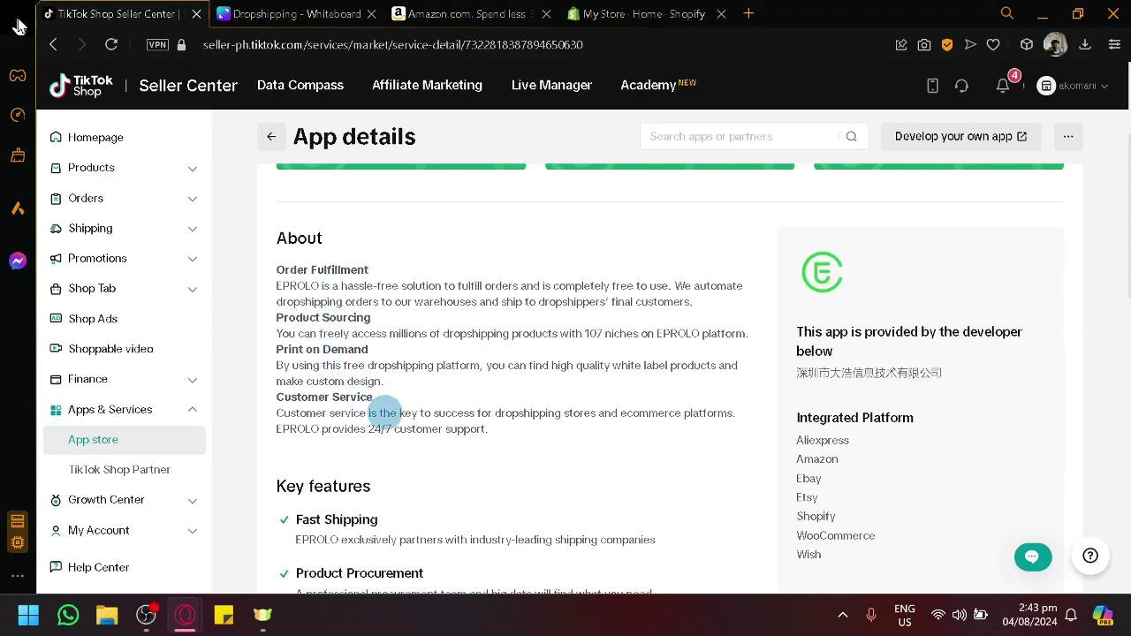
pyautogui.scroll(-1, 648, 404)
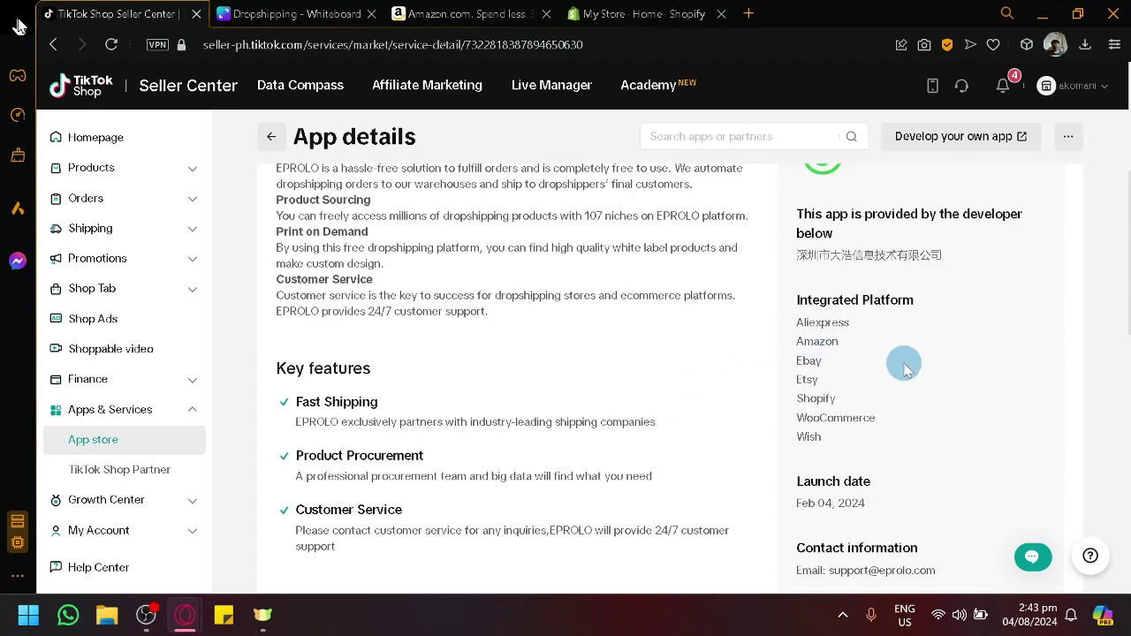
# Examine EPROLO's Integrated Platform list and the rest of its details page.
pyautogui.scroll(5, 901, 361)
pyautogui.scroll(3, 904, 364)
pyautogui.hscroll(2, 858, 374)
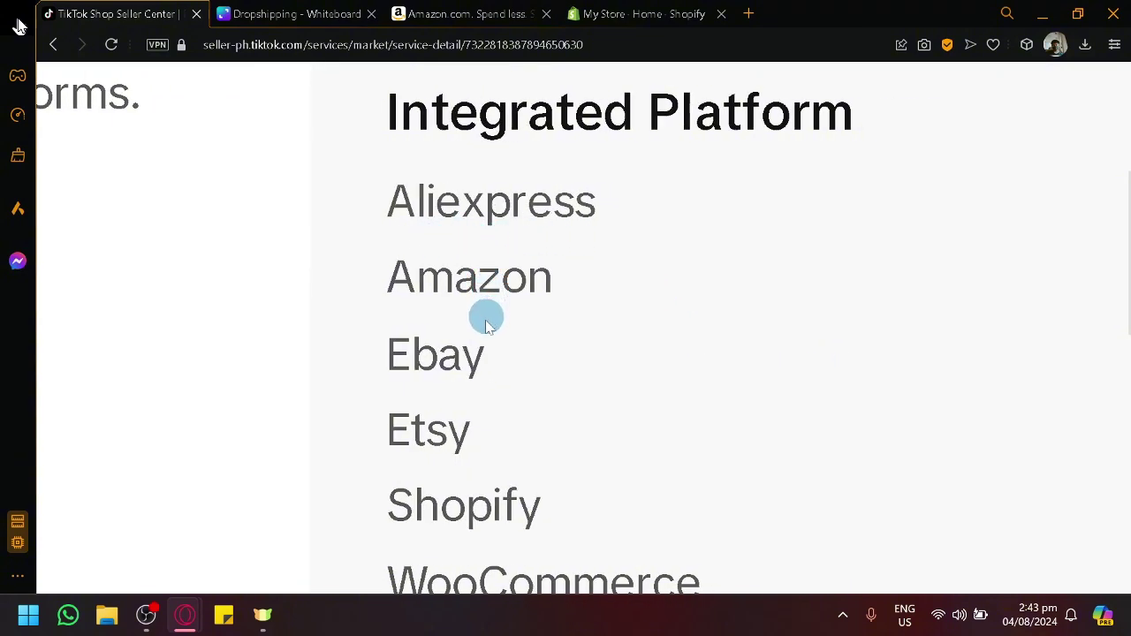
pyautogui.scroll(-1, 505, 454)
pyautogui.scroll(-5, 500, 436)
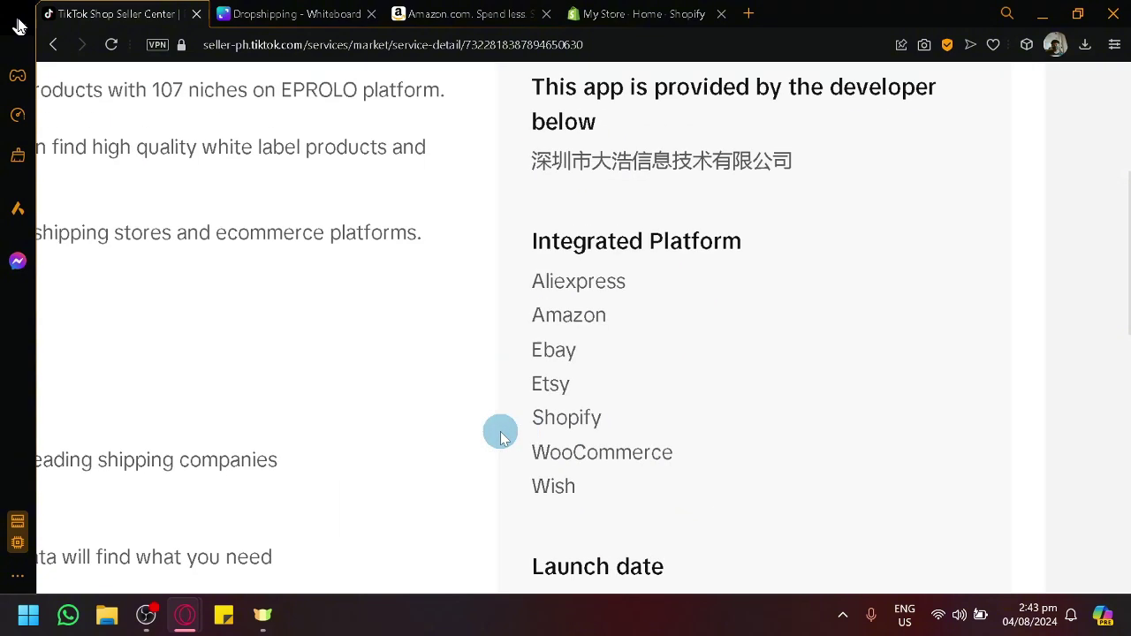
pyautogui.scroll(-1, 422, 475)
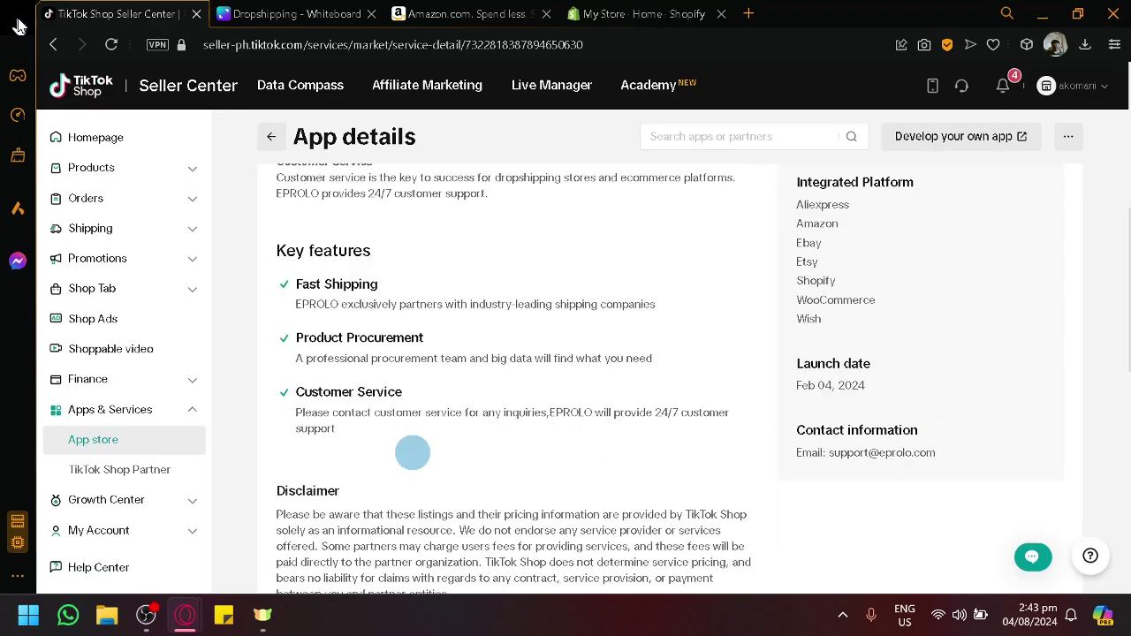
pyautogui.scroll(5, 412, 451)
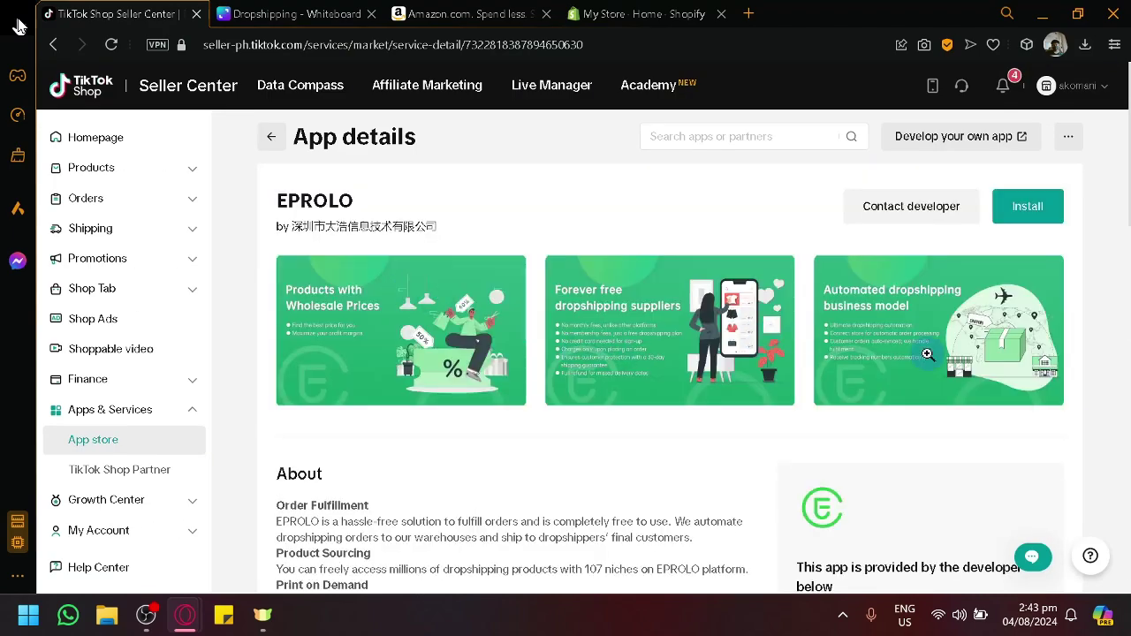
pyautogui.scroll(-10, 727, 341)
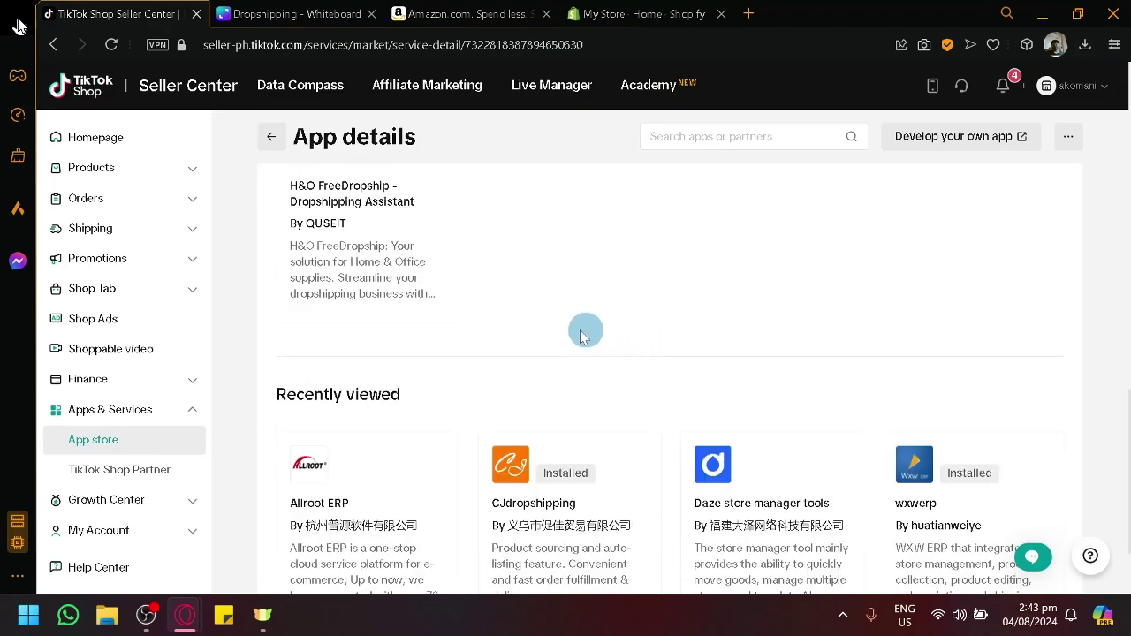
pyautogui.scroll(10, 586, 328)
# Return to the Amazon-filtered app list and open the Allroot ERP app's details.
pyautogui.click(271, 136)
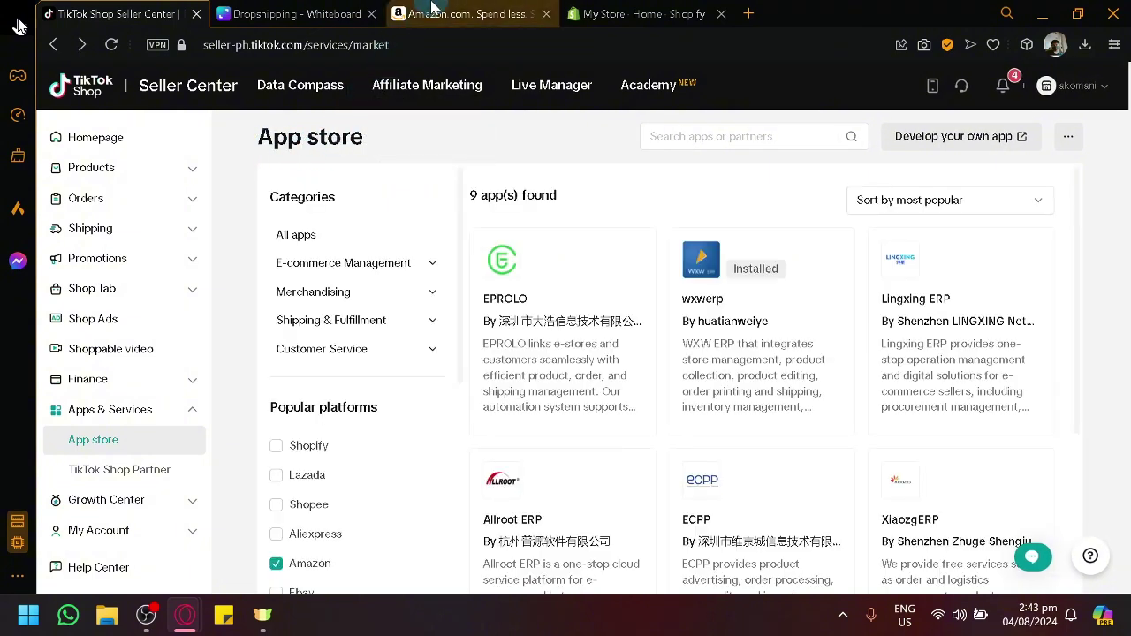
pyautogui.scroll(-1, 736, 317)
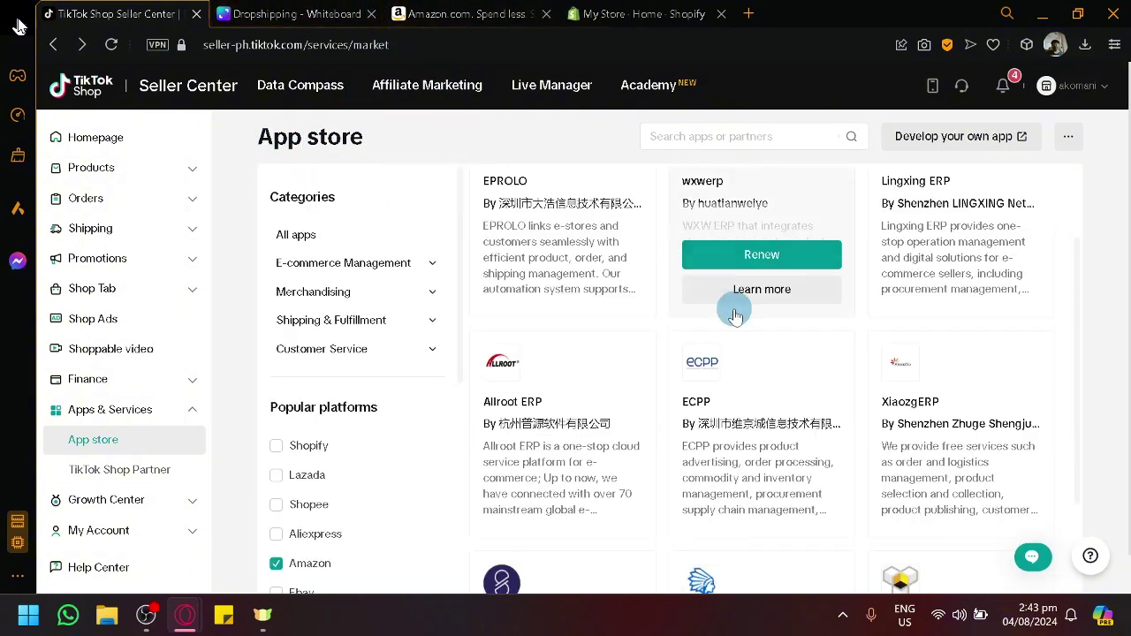
pyautogui.scroll(1, 760, 345)
pyautogui.scroll(-3, 972, 379)
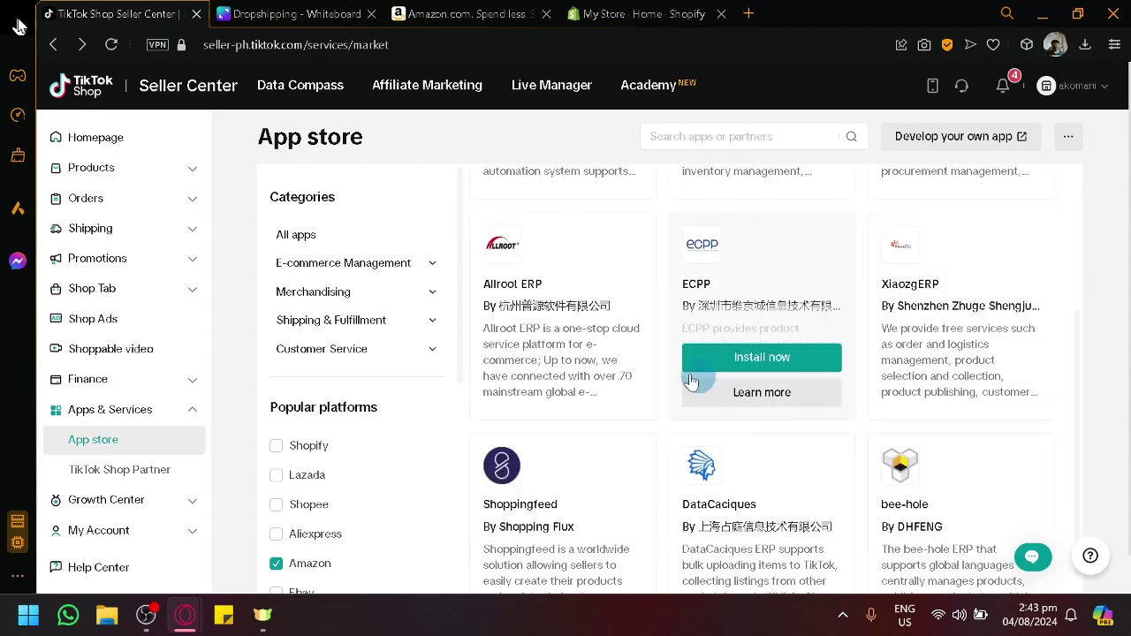
pyautogui.click(497, 309)
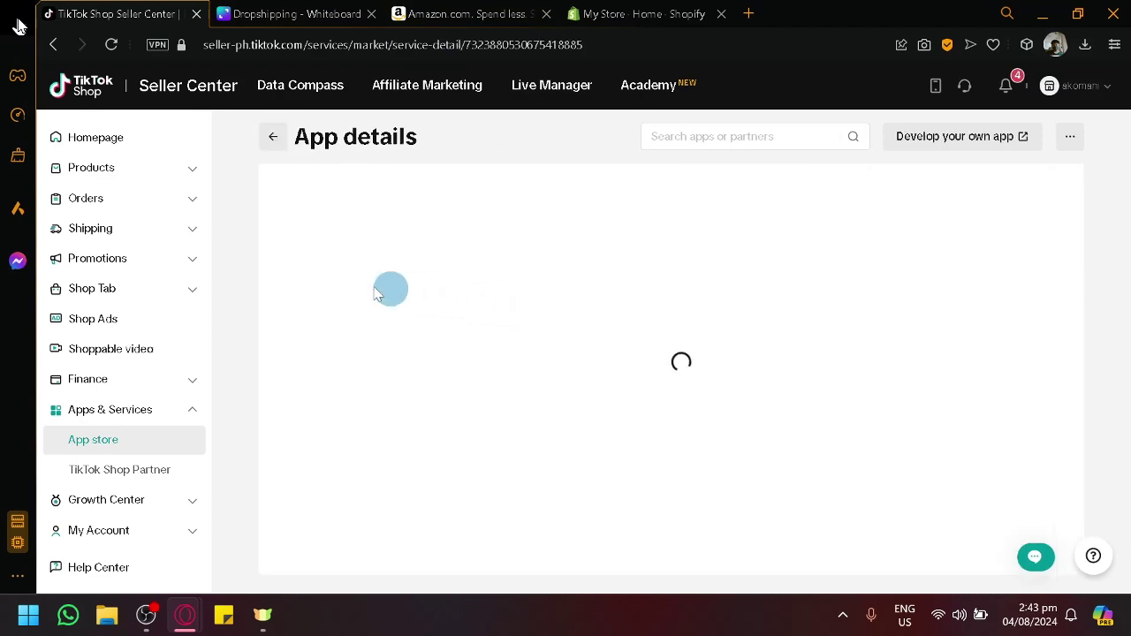
pyautogui.scroll(-3, 766, 370)
pyautogui.scroll(3, 588, 368)
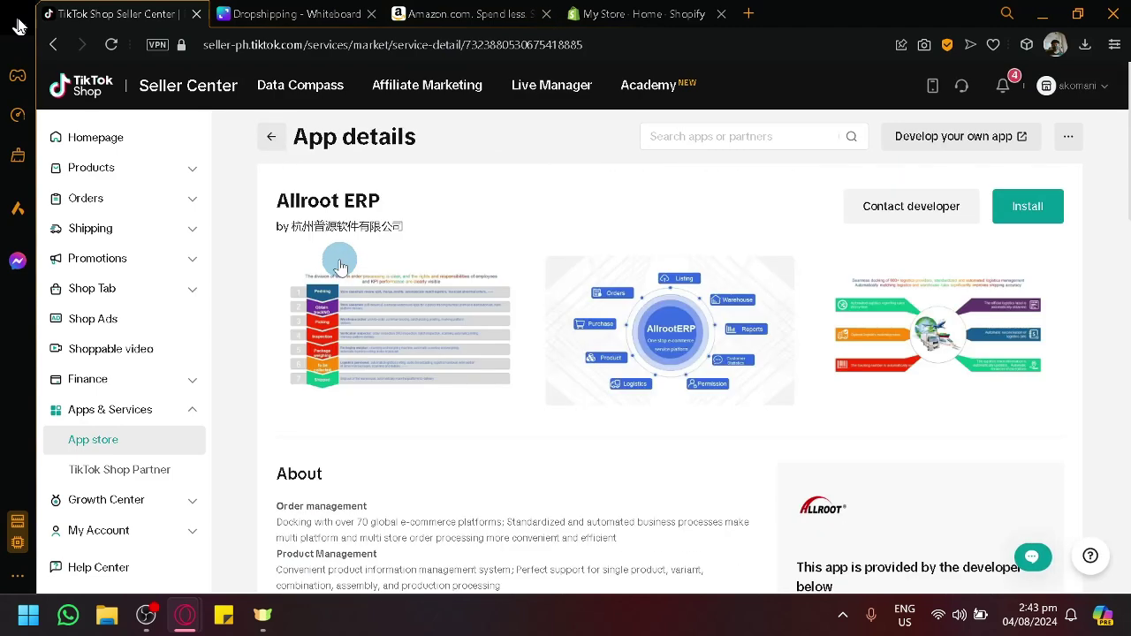
# Return to the Amazon-filtered app list, check the Amazon storefront, and review the listed apps again.
pyautogui.click(271, 136)
pyautogui.click(495, 7)
pyautogui.scroll(5, 667, 348)
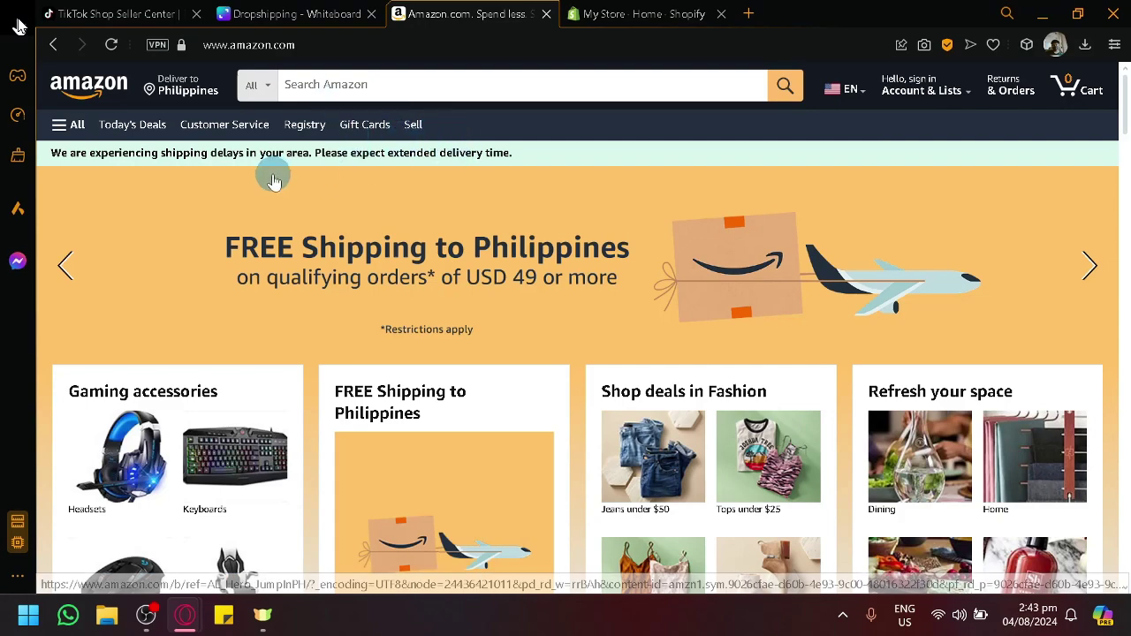
pyautogui.click(124, 13)
pyautogui.scroll(-3, 925, 411)
pyautogui.scroll(3, 990, 362)
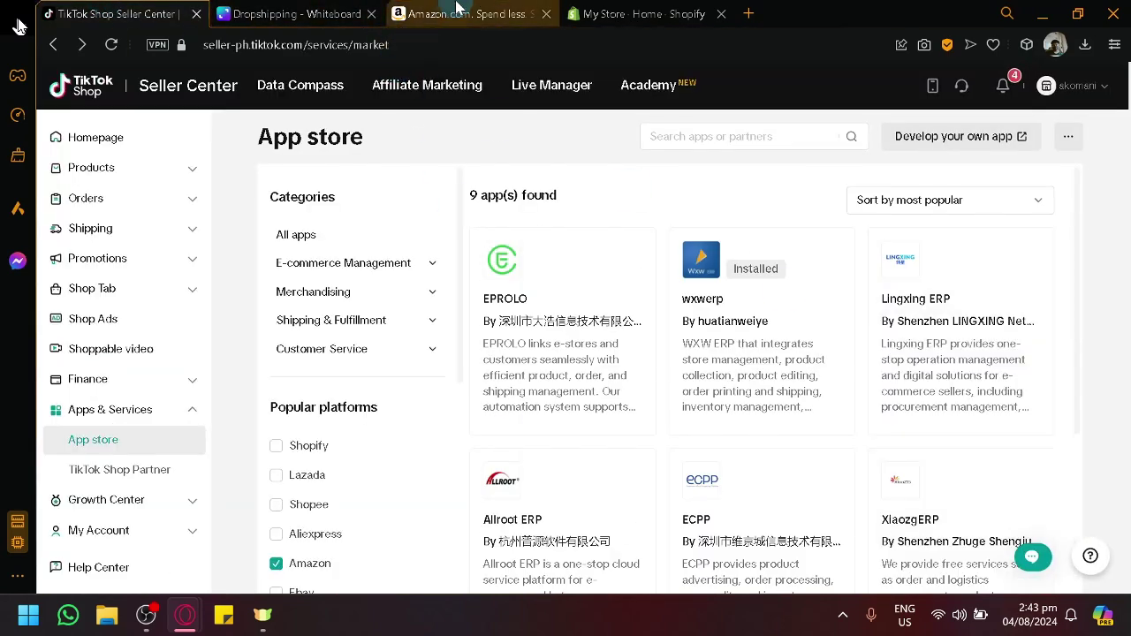
pyautogui.click(238, 197)
pyautogui.click(580, 174)
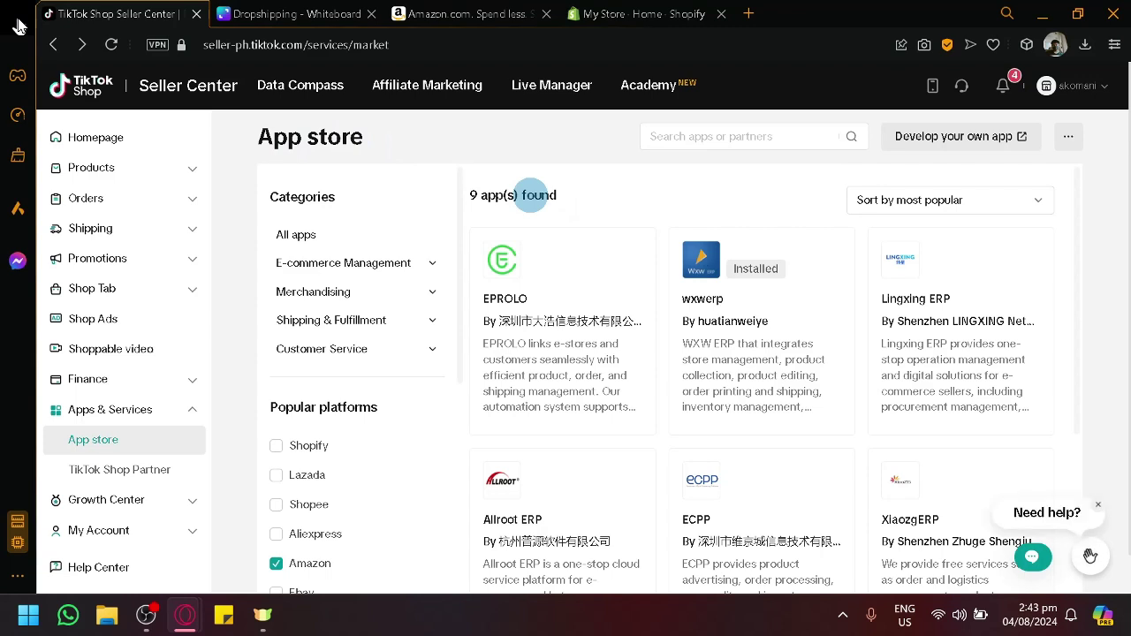
pyautogui.moveTo(652, 311)
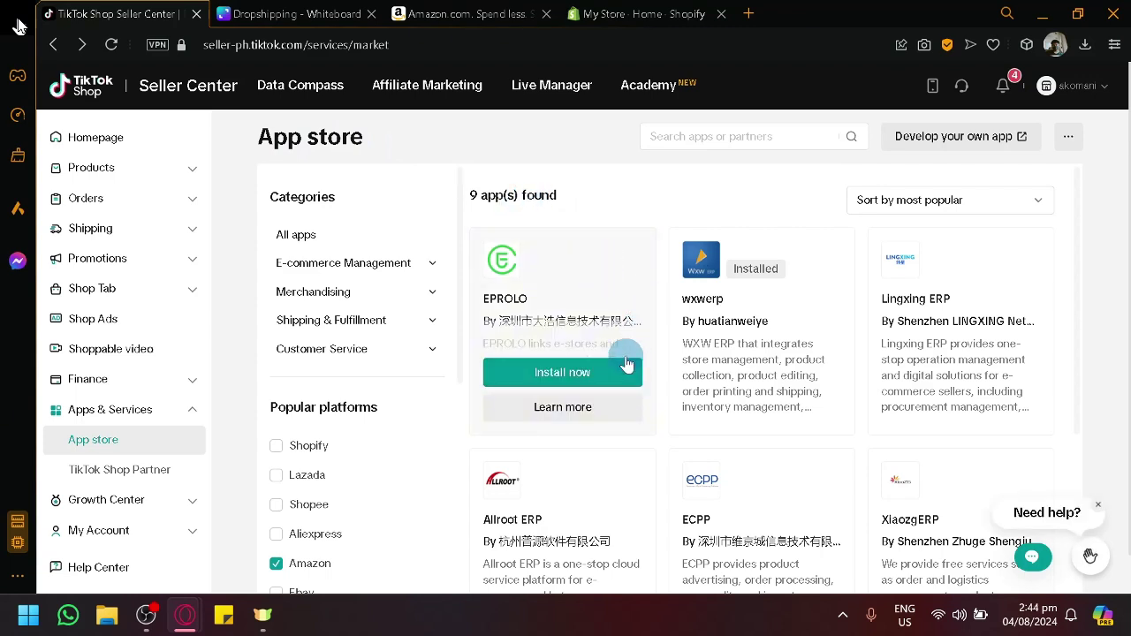
# Open the TikTok Shop Seller Center homepage and switch to the Shopify store admin.
pyautogui.click(92, 141)
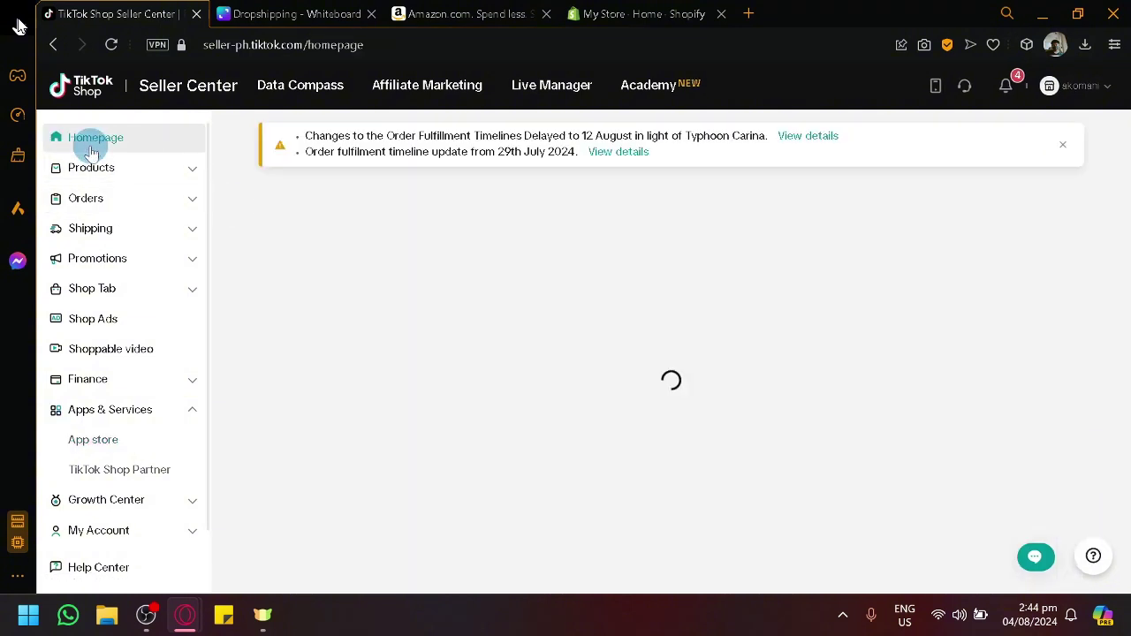
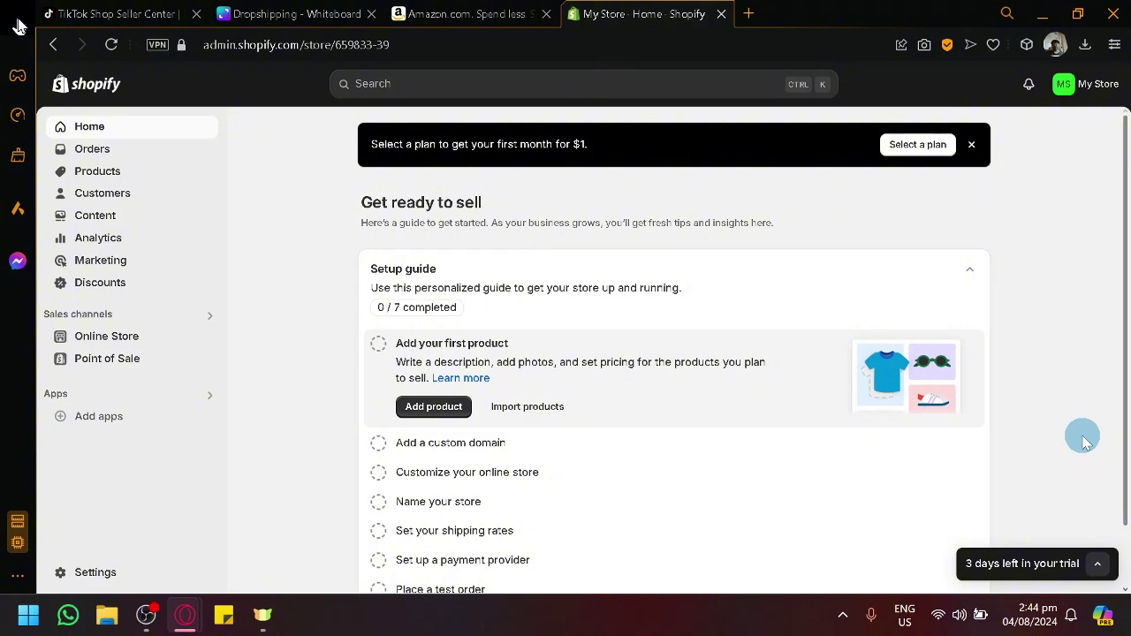
pyautogui.hotkey('ctrl', '1')
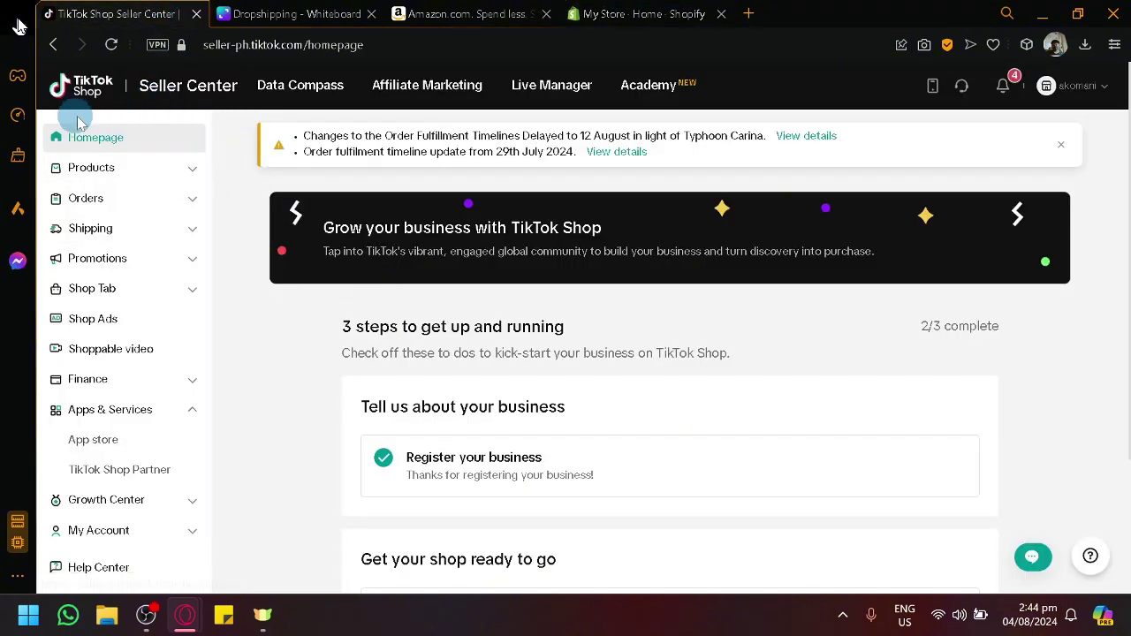
pyautogui.click(643, 13)
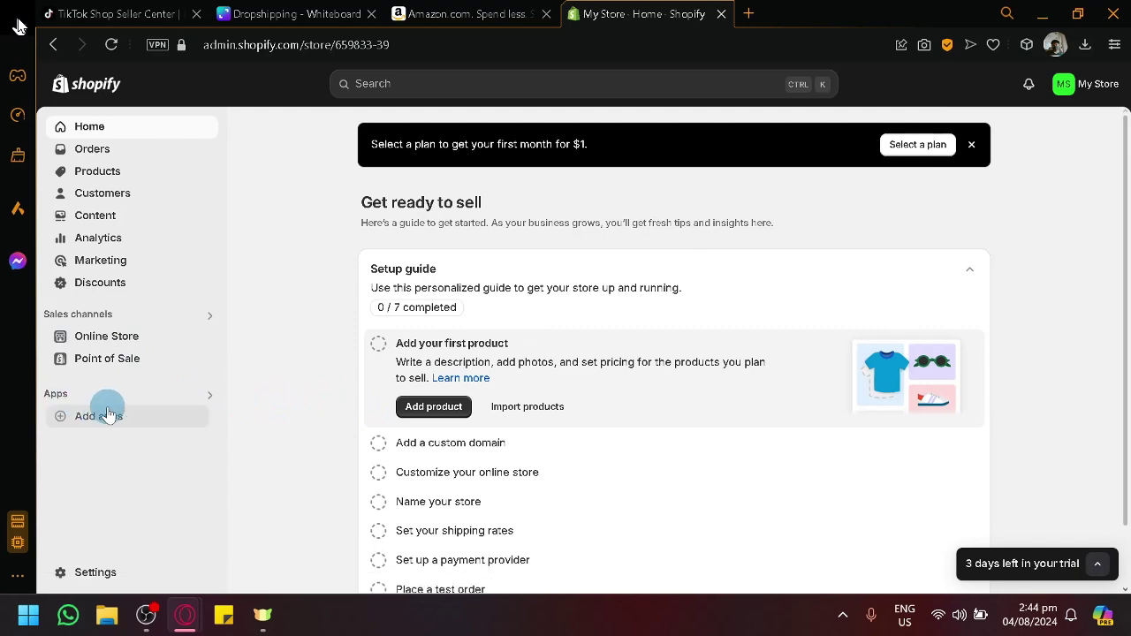
# Open the list of apps suggested for adding to the Shopify store.
pyautogui.keyDown('ctrl'); pyautogui.scroll(5, 106, 416); pyautogui.keyUp('ctrl')
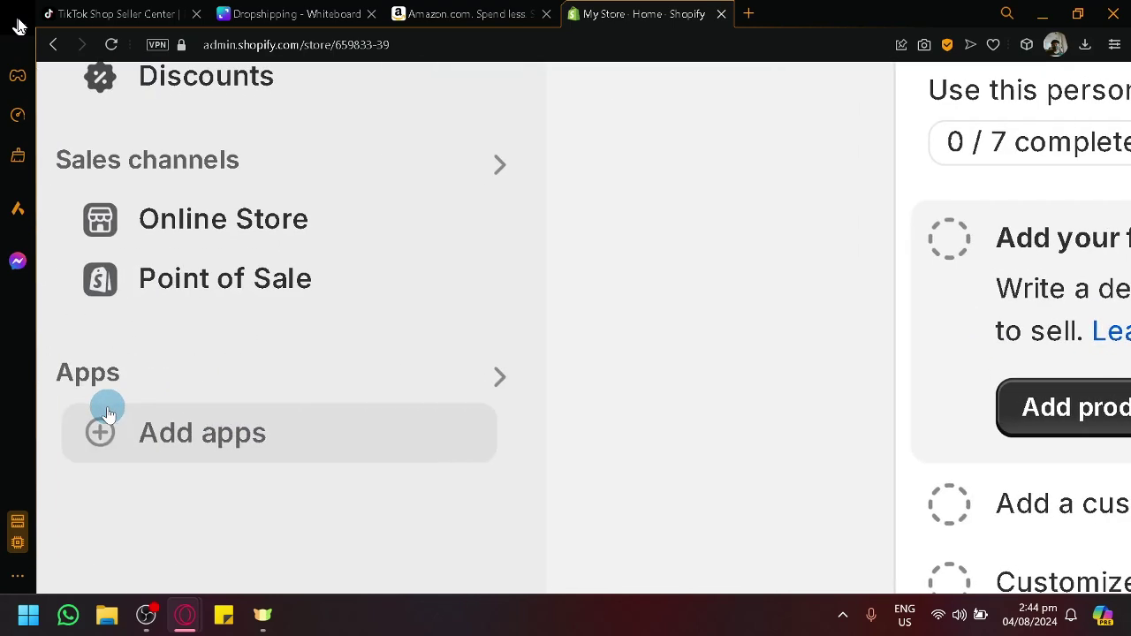
pyautogui.keyDown('ctrl'); pyautogui.scroll(-5, 854, 295); pyautogui.keyUp('ctrl')
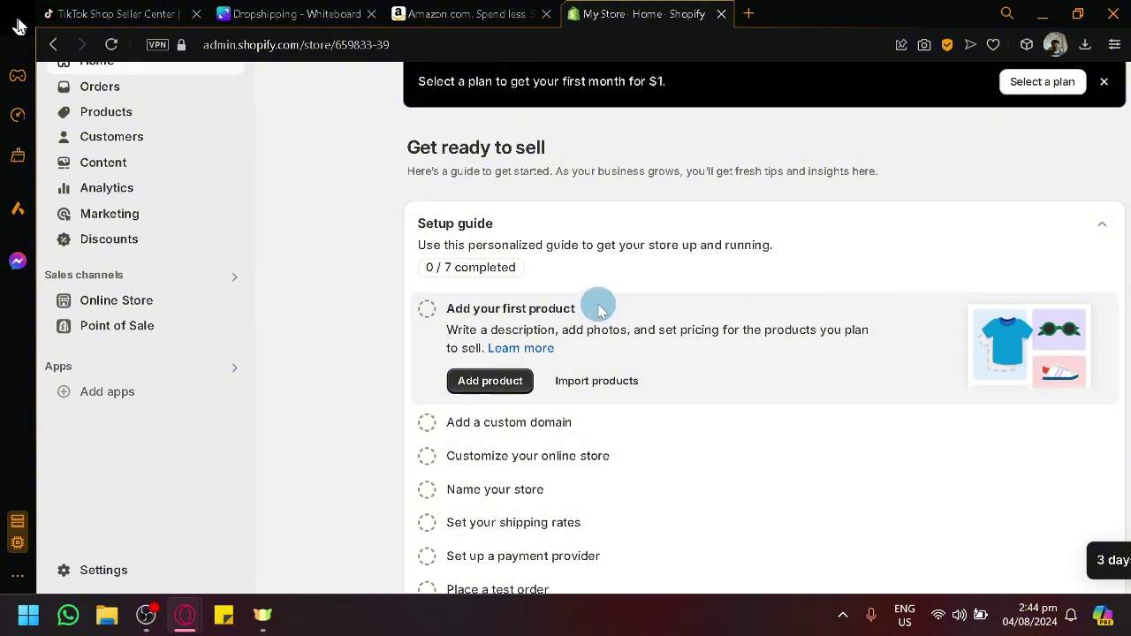
pyautogui.scroll(1, 598, 305)
pyautogui.keyDown('ctrl'); pyautogui.scroll(-2, 157, 450); pyautogui.keyUp('ctrl')
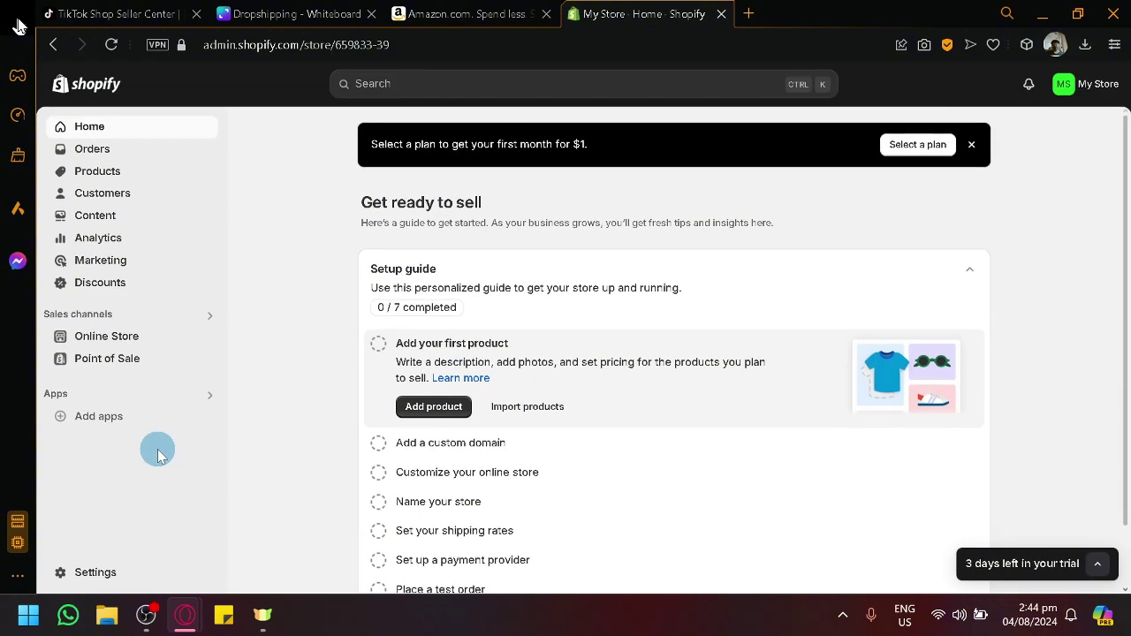
pyautogui.click(88, 411)
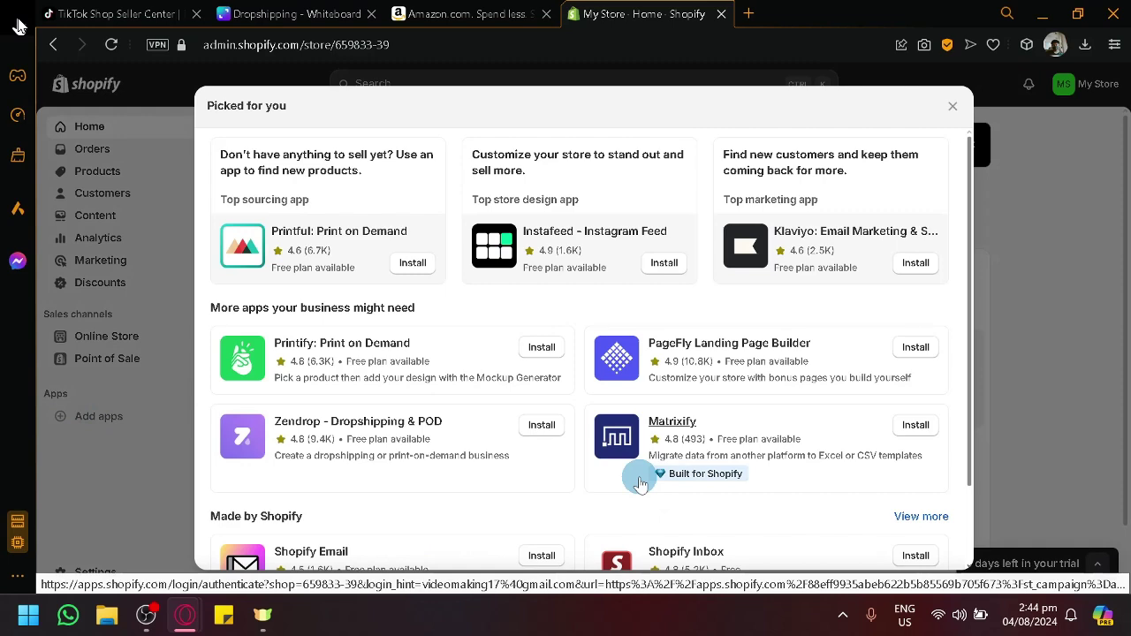
# Look through the suggested apps, open the Shopify App Store, and close the store admin page.
pyautogui.scroll(-3, 667, 415)
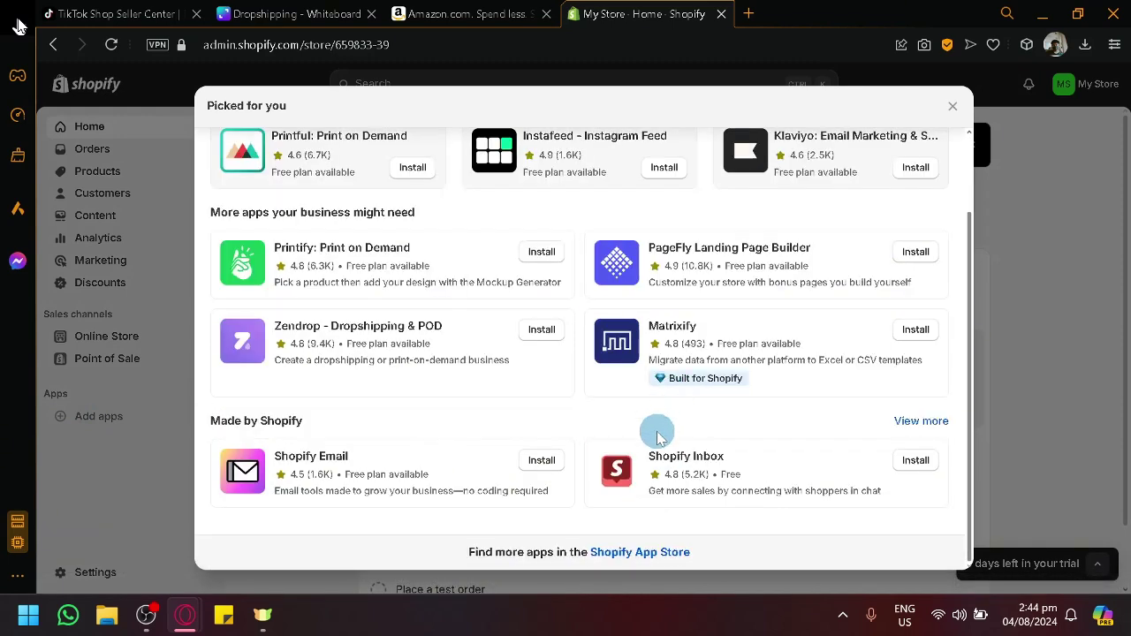
pyautogui.scroll(3, 656, 441)
pyautogui.scroll(-3, 657, 446)
pyautogui.scroll(3, 655, 457)
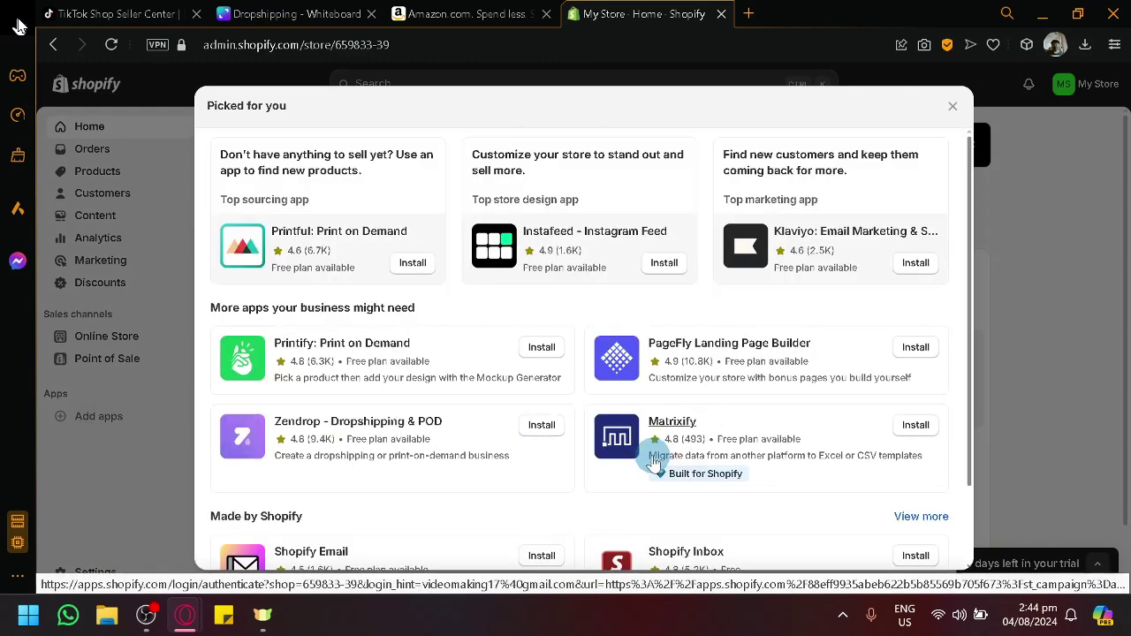
pyautogui.scroll(-3, 654, 464)
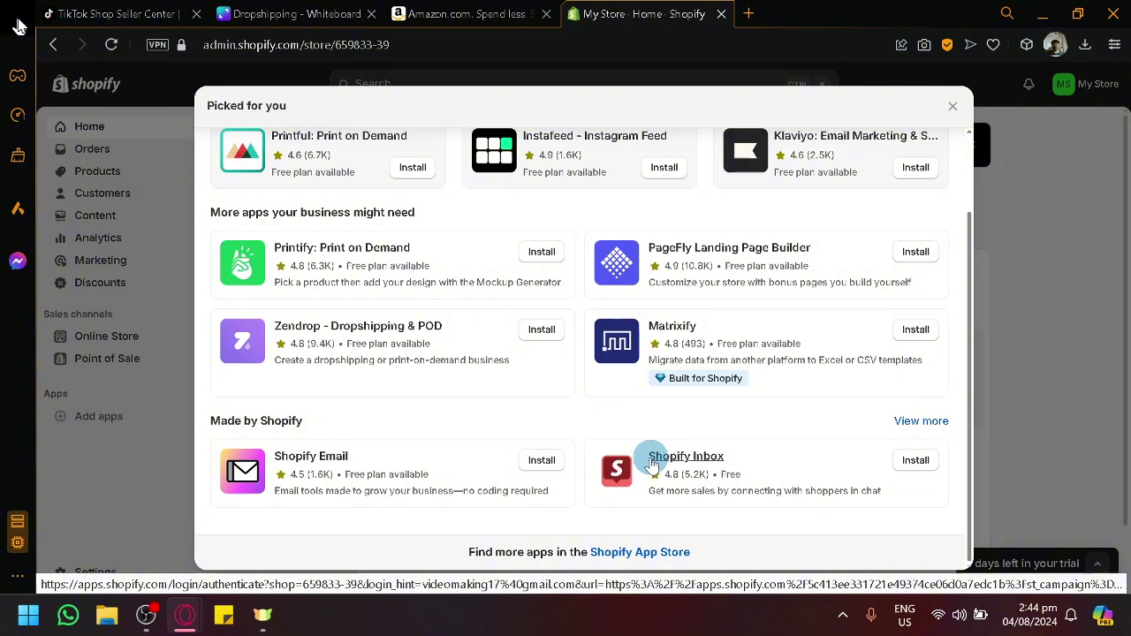
pyautogui.scroll(3, 661, 459)
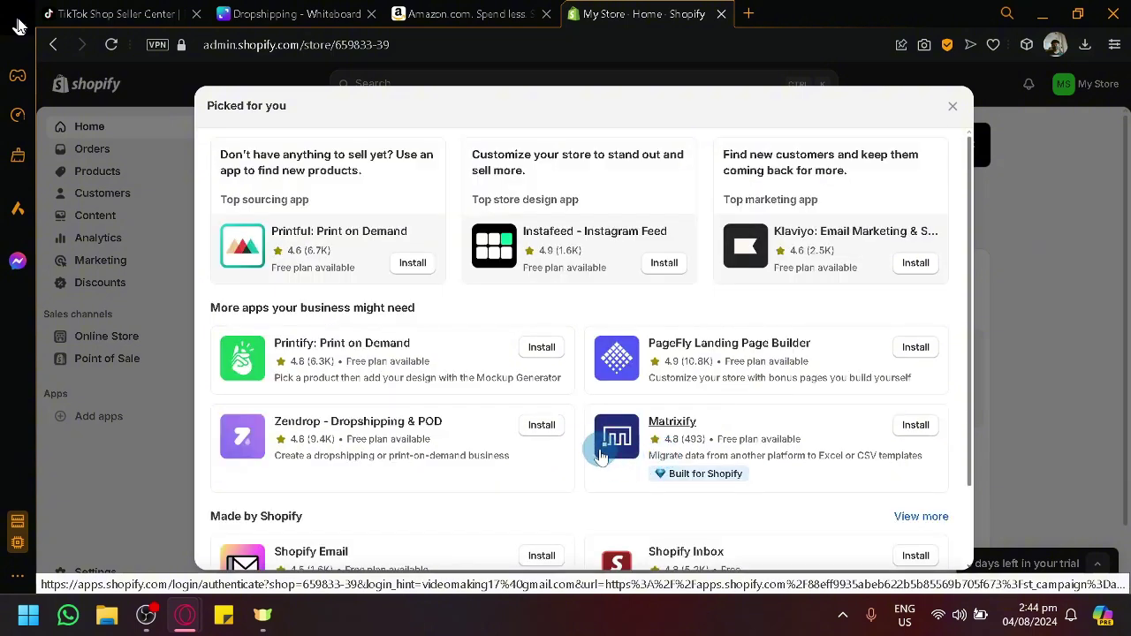
pyautogui.scroll(-3, 600, 455)
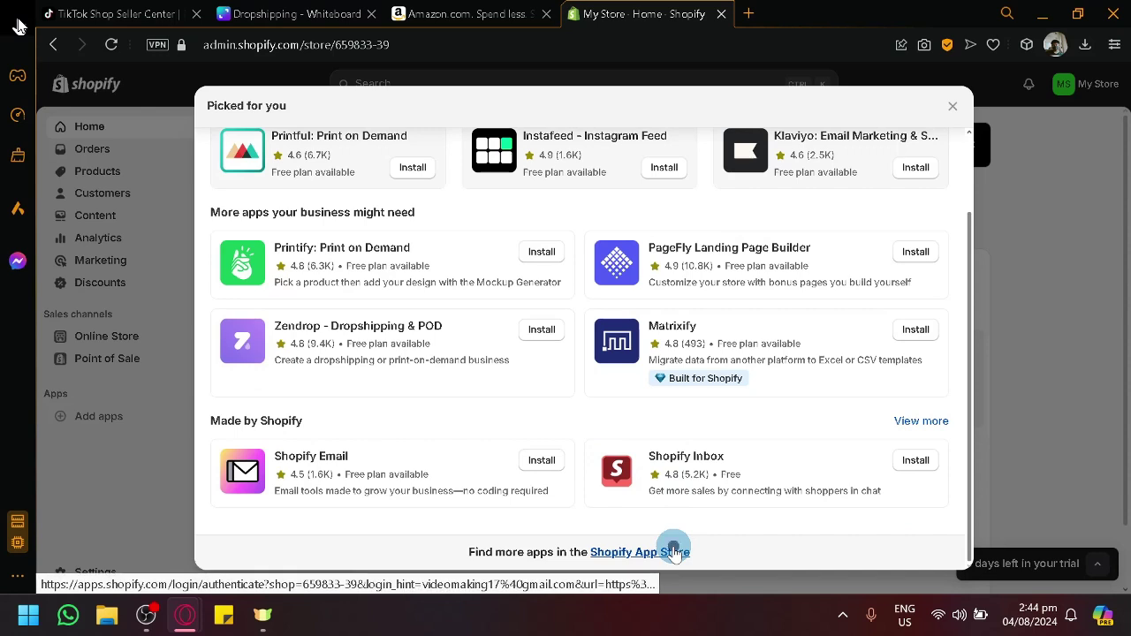
pyautogui.moveTo(674, 553); pyautogui.dragTo(701, 536)
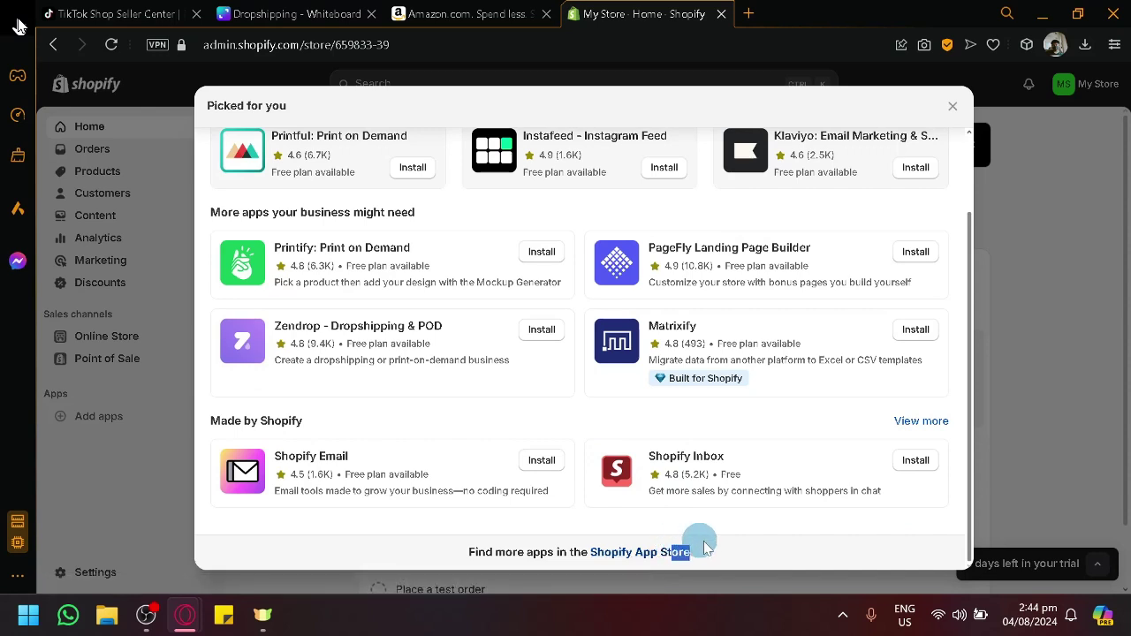
pyautogui.click(650, 554)
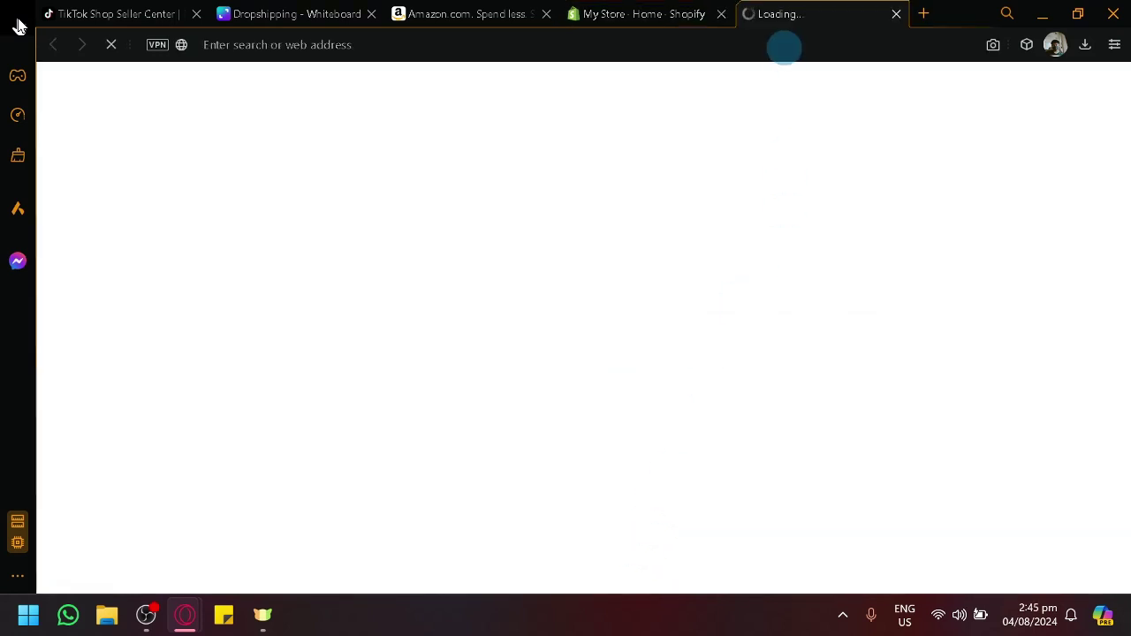
pyautogui.click(722, 15)
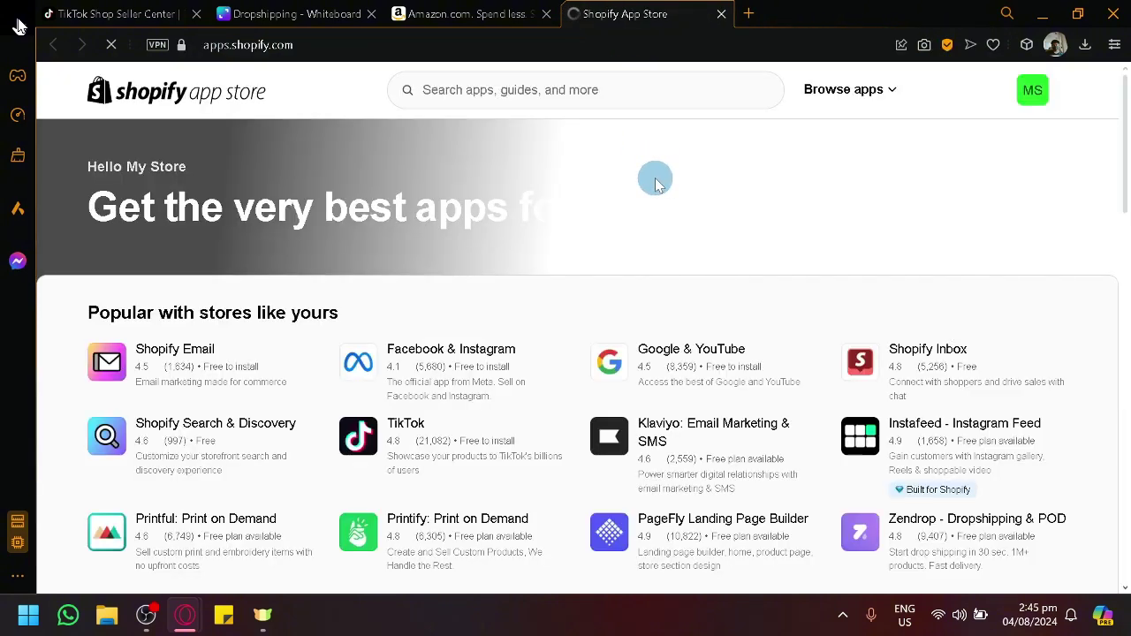
# Search the Shopify App Store for "tiktok shop".
pyautogui.scroll(-5, 658, 203)
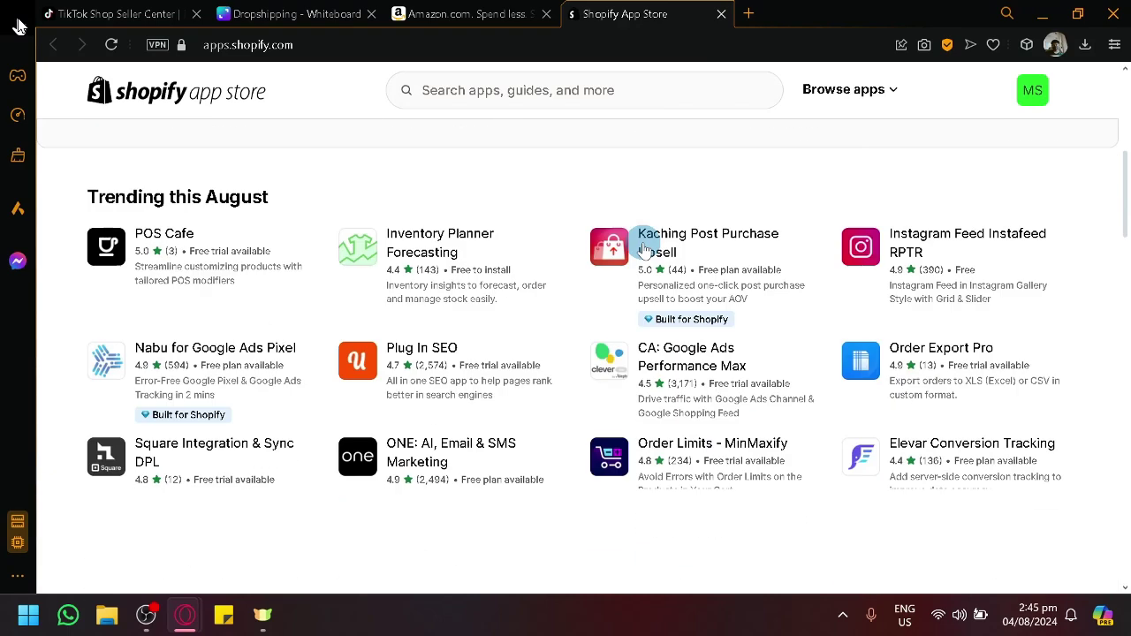
pyautogui.scroll(5, 636, 141)
pyautogui.click(610, 78)
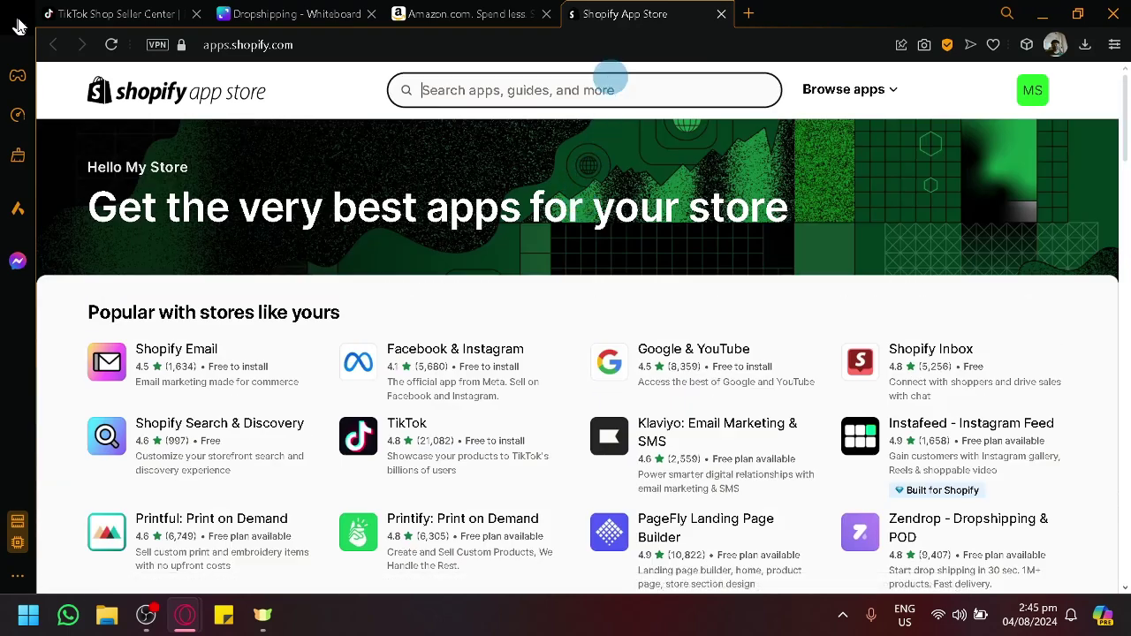
pyautogui.write('tik')
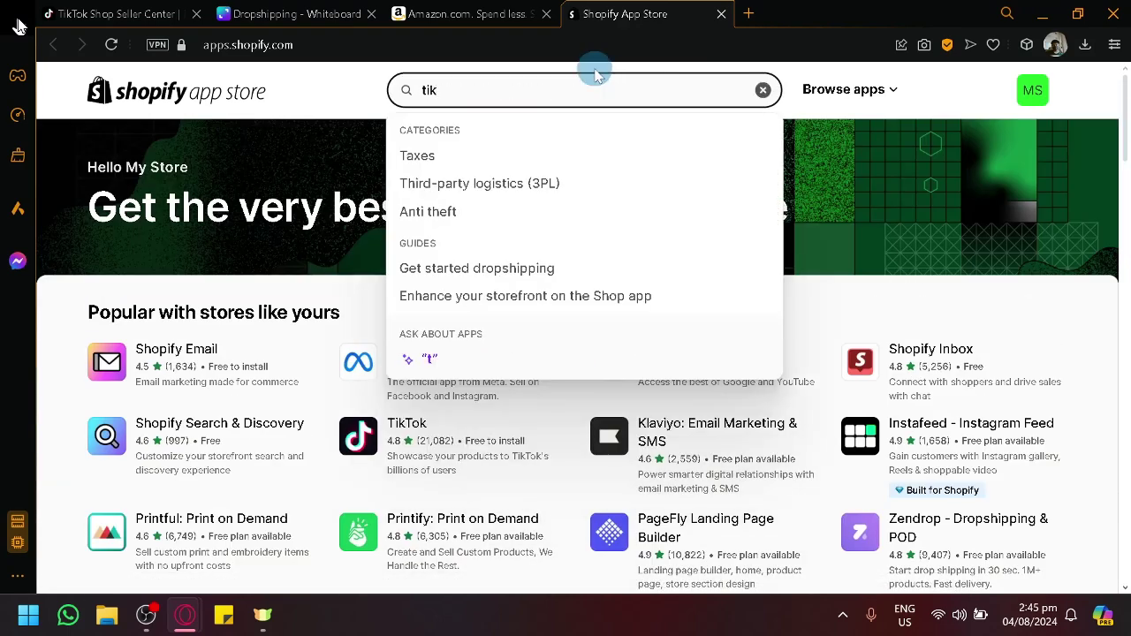
pyautogui.click(548, 161)
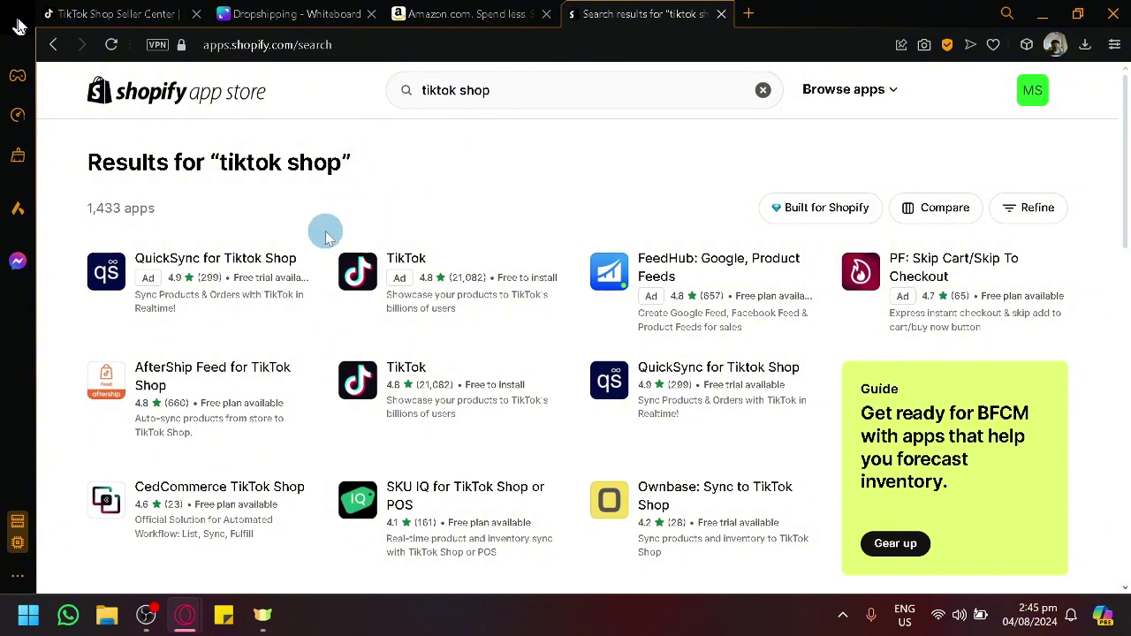
# Open the QuickSync for Tiktok Shop listing, read its description and sync details, and briefly check the Amazon storefront.
pyautogui.click(222, 257)
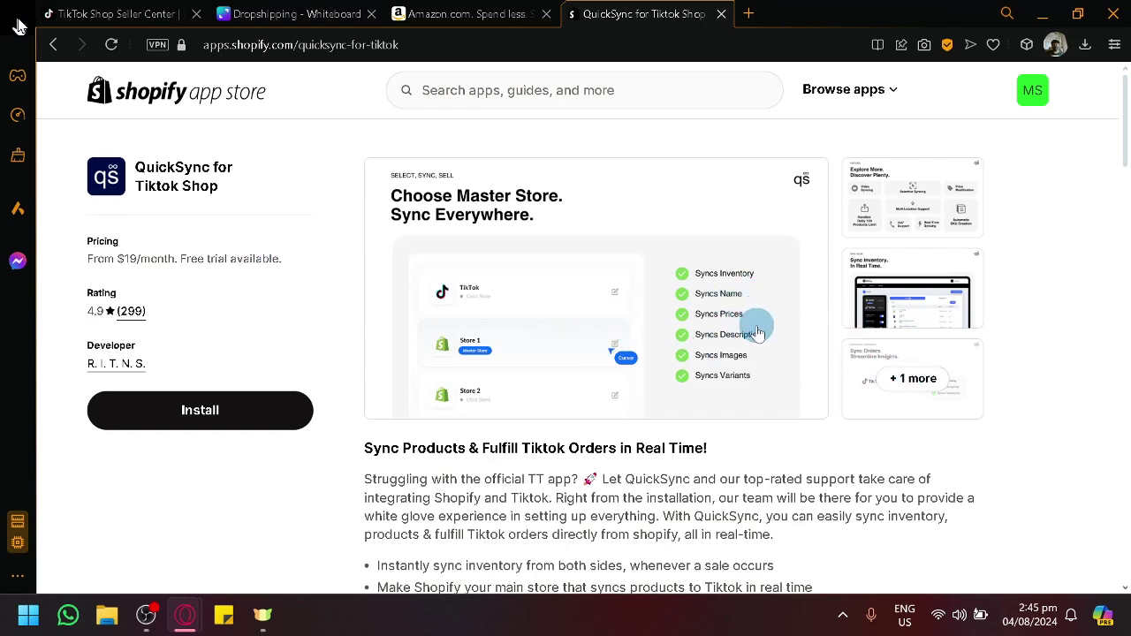
pyautogui.scroll(-5, 737, 410)
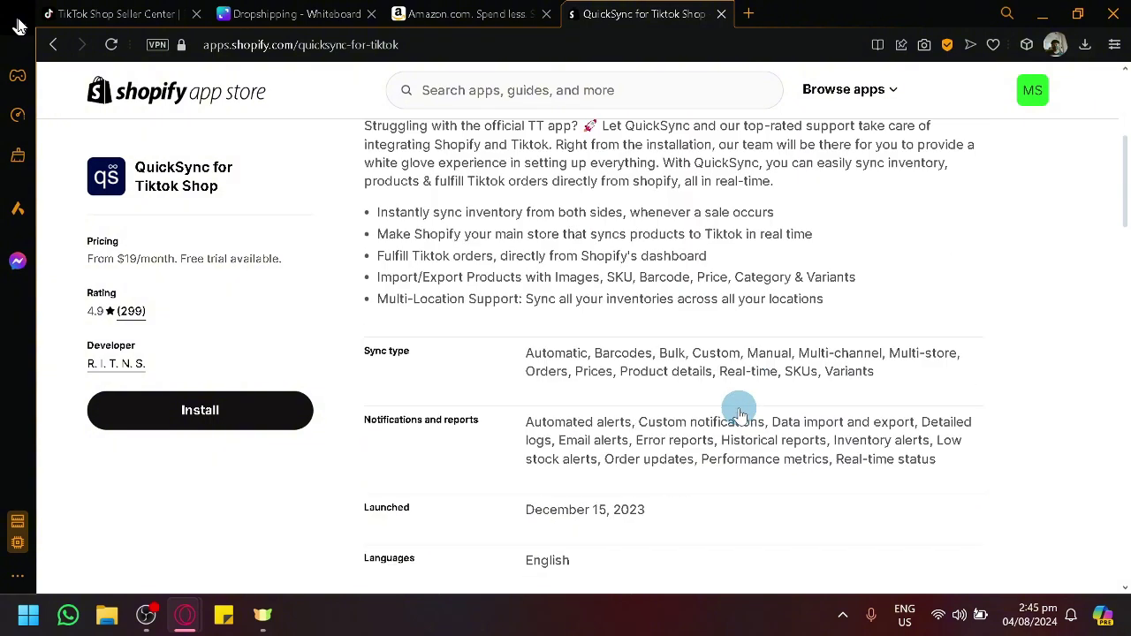
pyautogui.scroll(-5, 737, 409)
pyautogui.scroll(12, 664, 475)
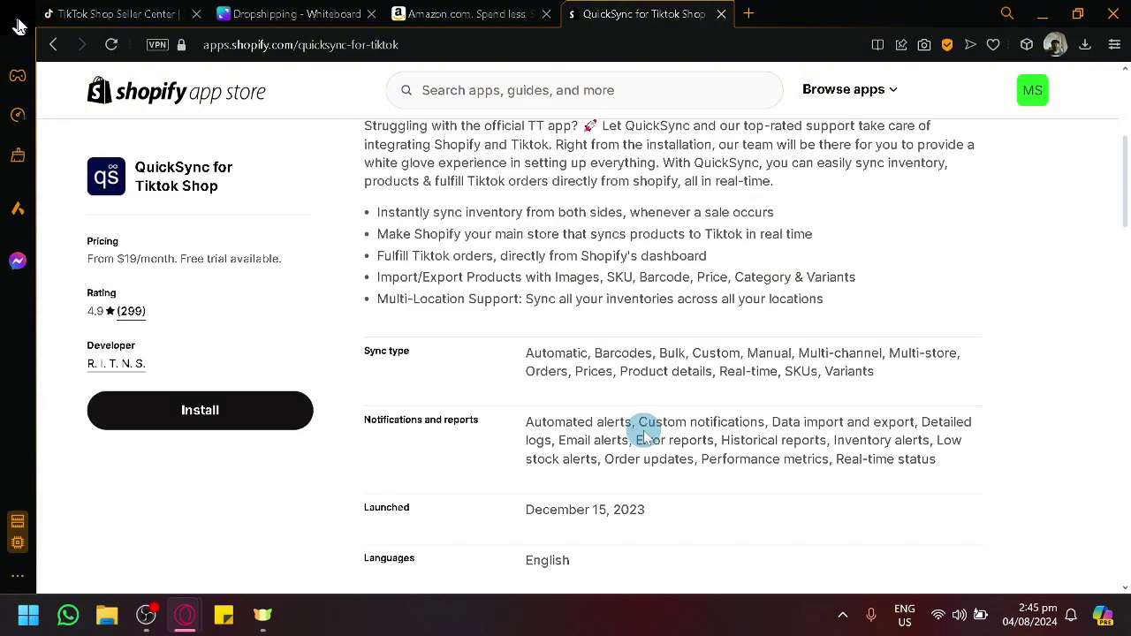
pyautogui.click(449, 11)
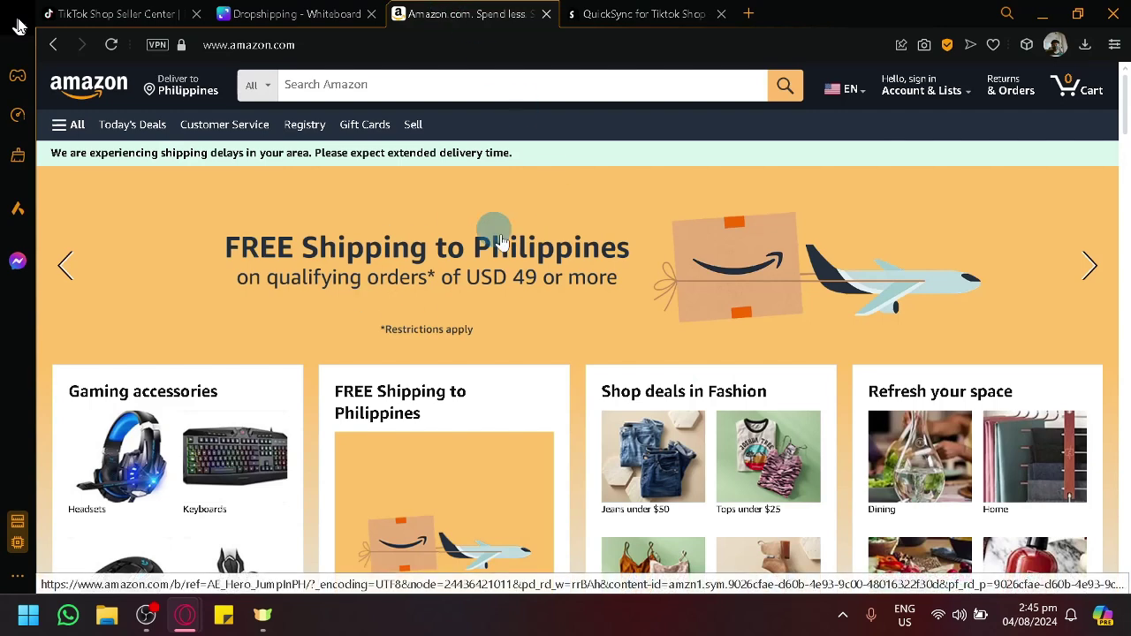
pyautogui.click(601, 13)
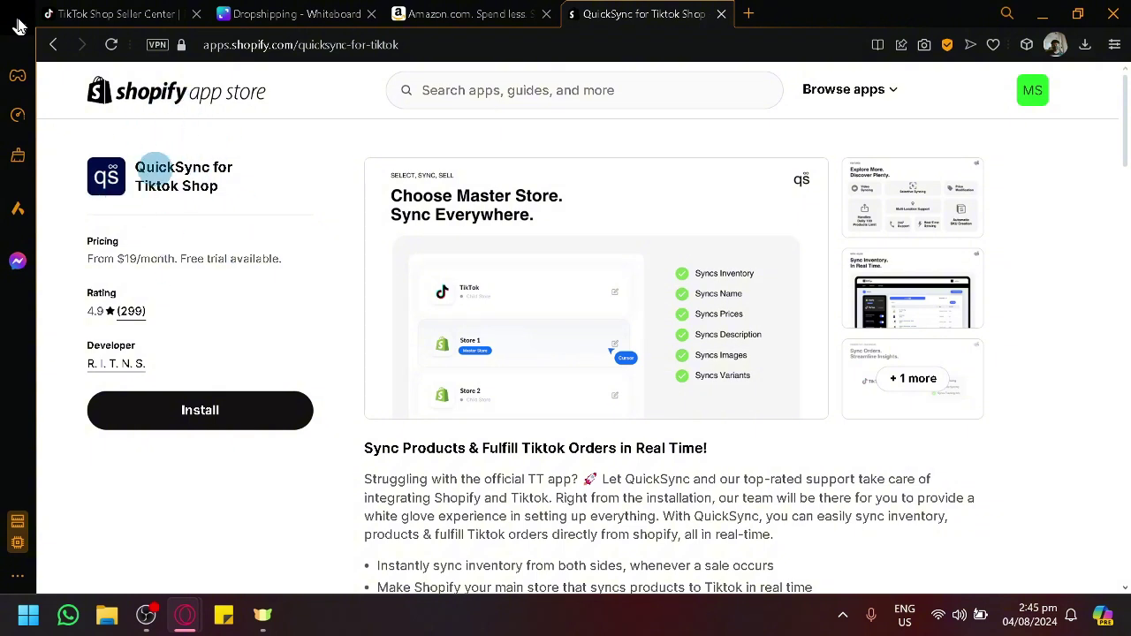
# Install QuickSync for Tiktok Shop on the Shopify store with the requested data access and collapse the trial notice.
pyautogui.click(240, 412)
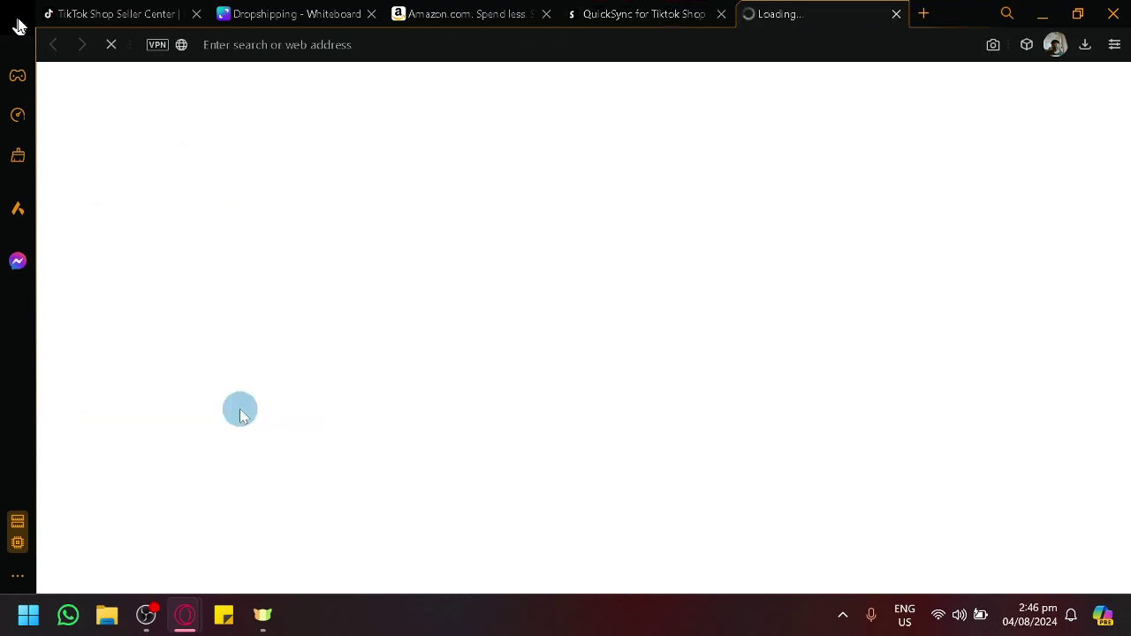
pyautogui.click(644, 10)
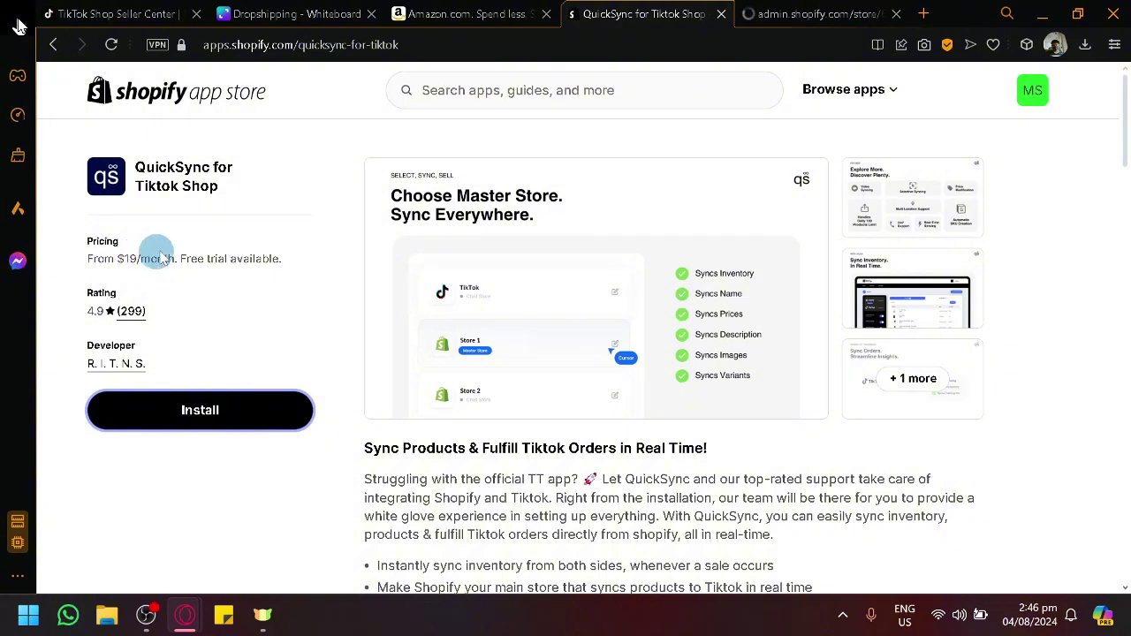
pyautogui.click(768, 13)
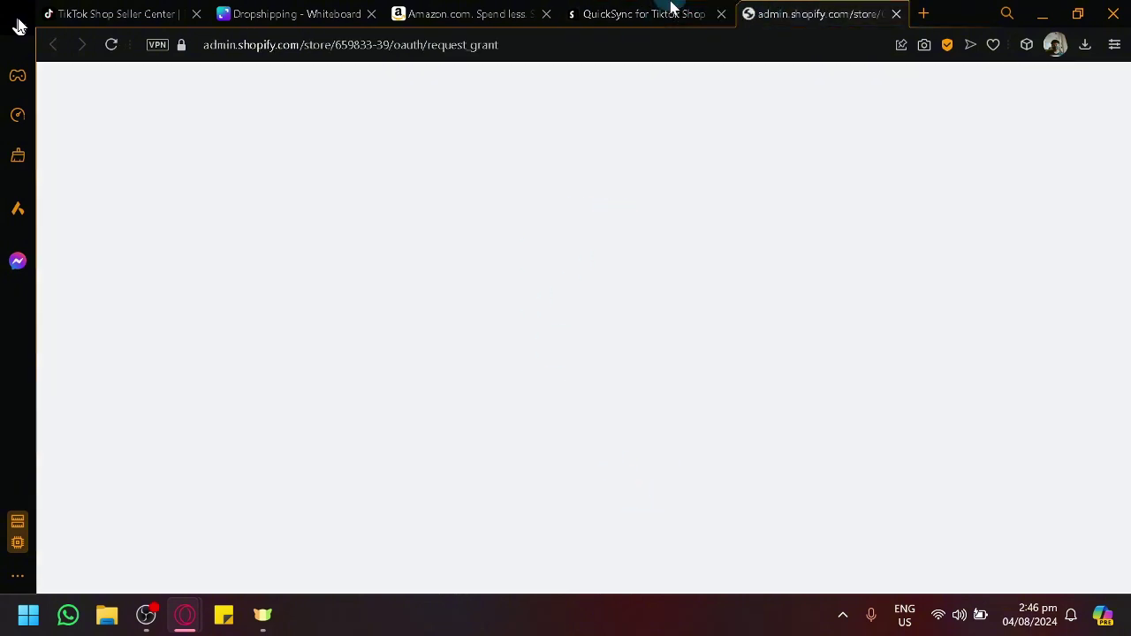
pyautogui.click(671, 12)
pyautogui.click(799, 11)
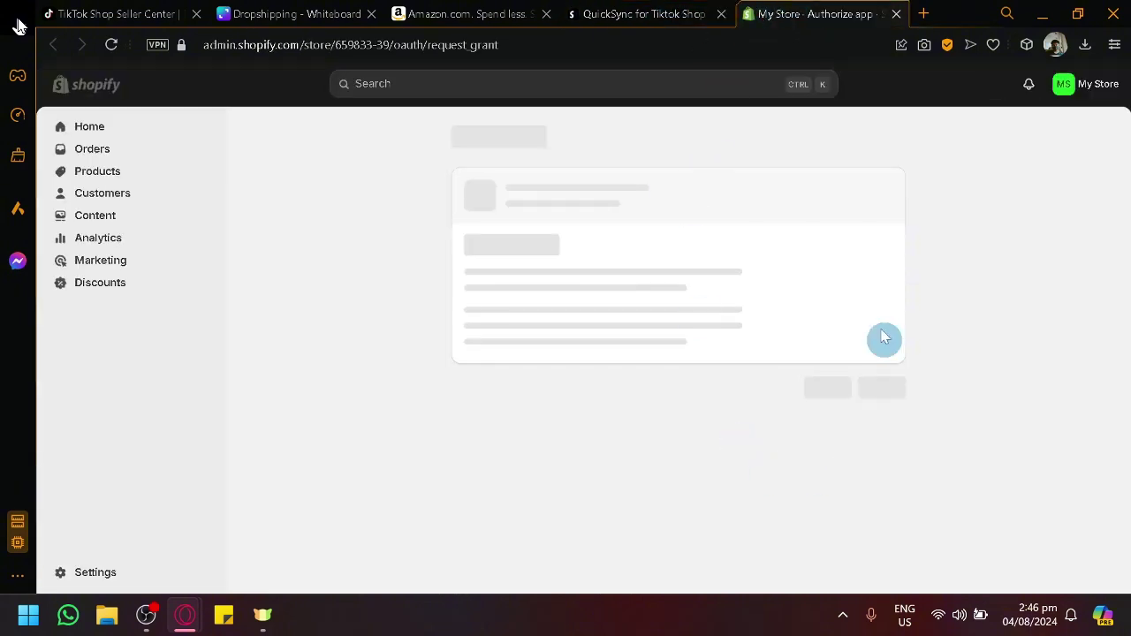
pyautogui.click(882, 434)
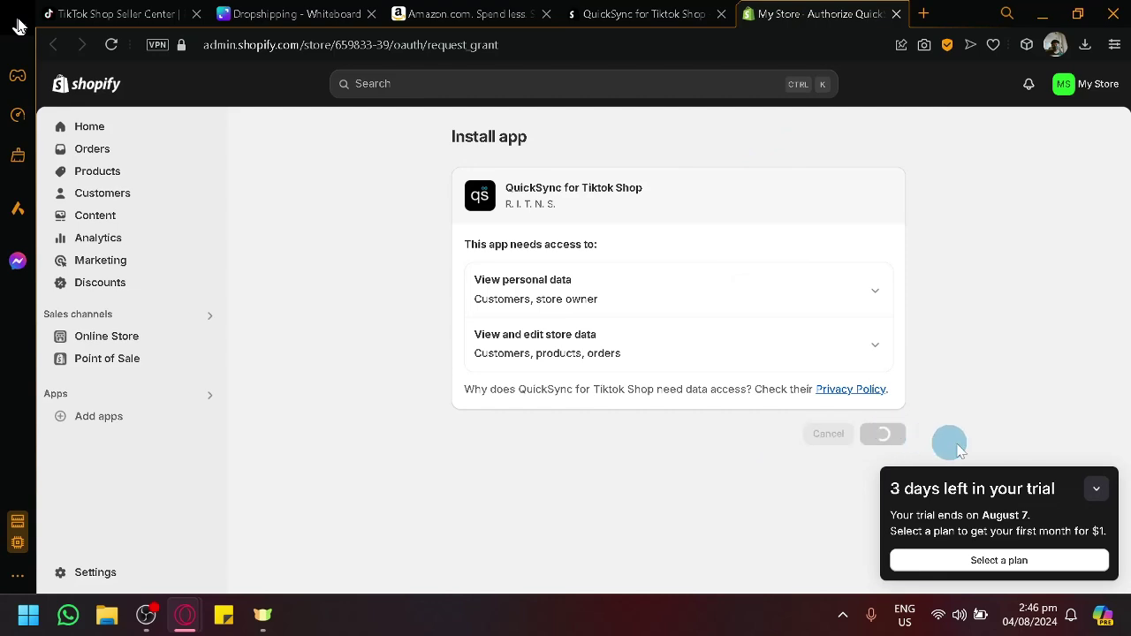
pyautogui.click(1094, 491)
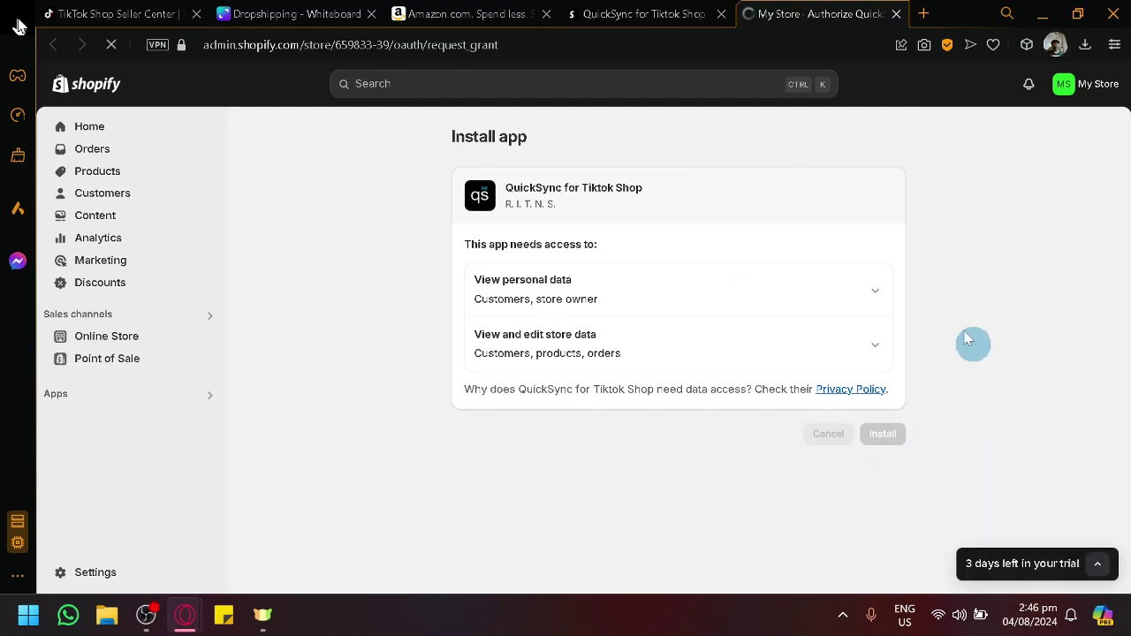
# Search the Shopify App Store for "amazon".
pyautogui.click(707, 15)
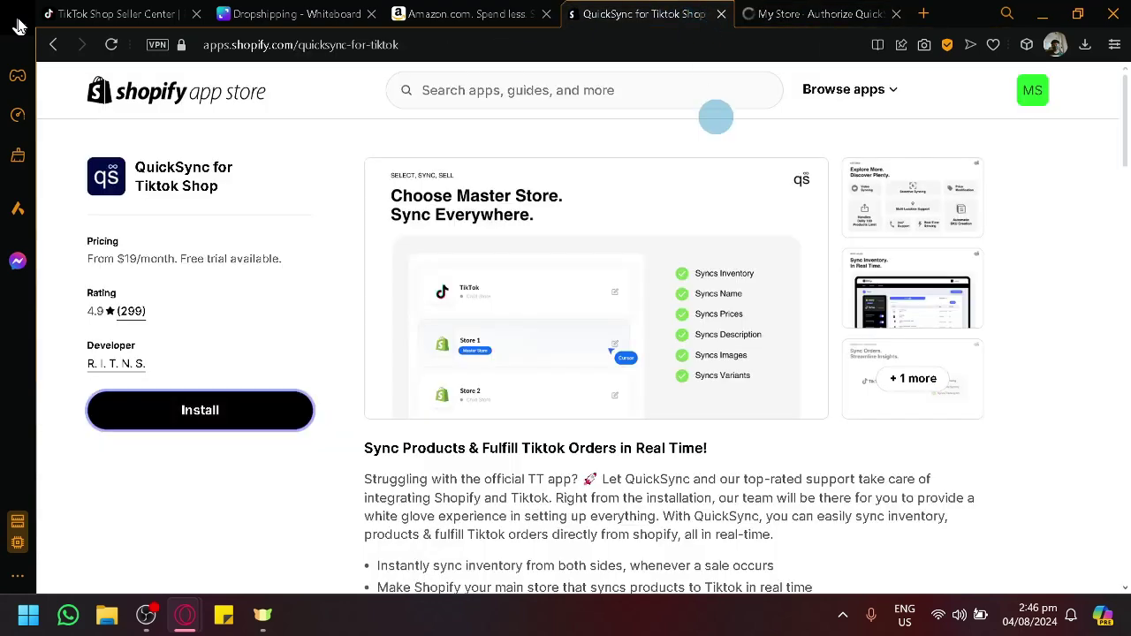
pyautogui.click(789, 11)
pyautogui.click(664, 11)
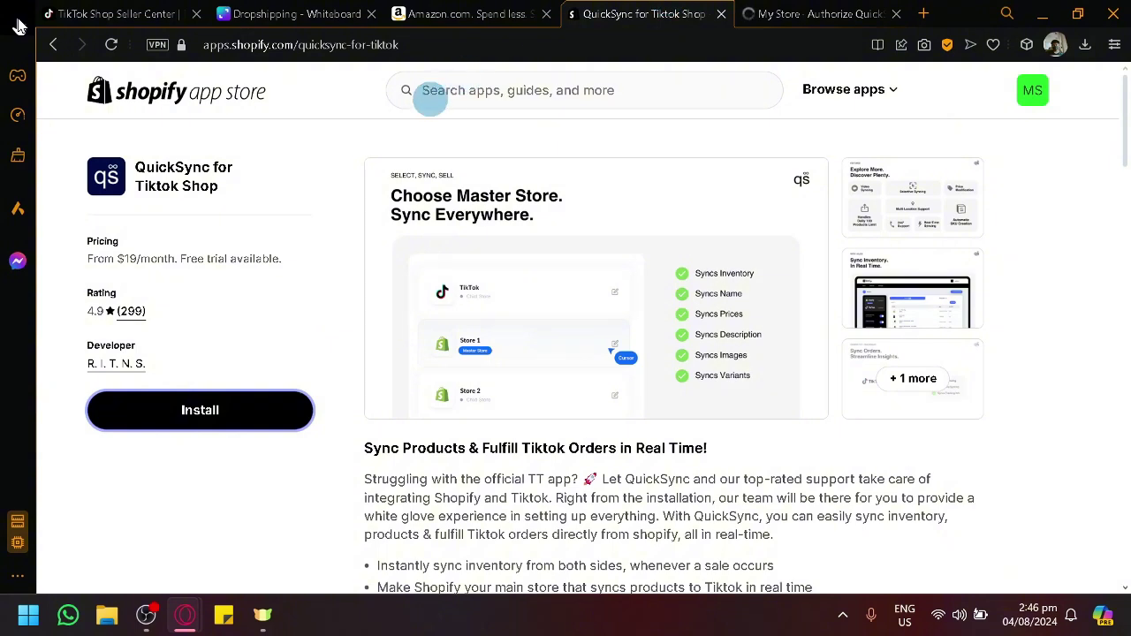
pyautogui.click(431, 96)
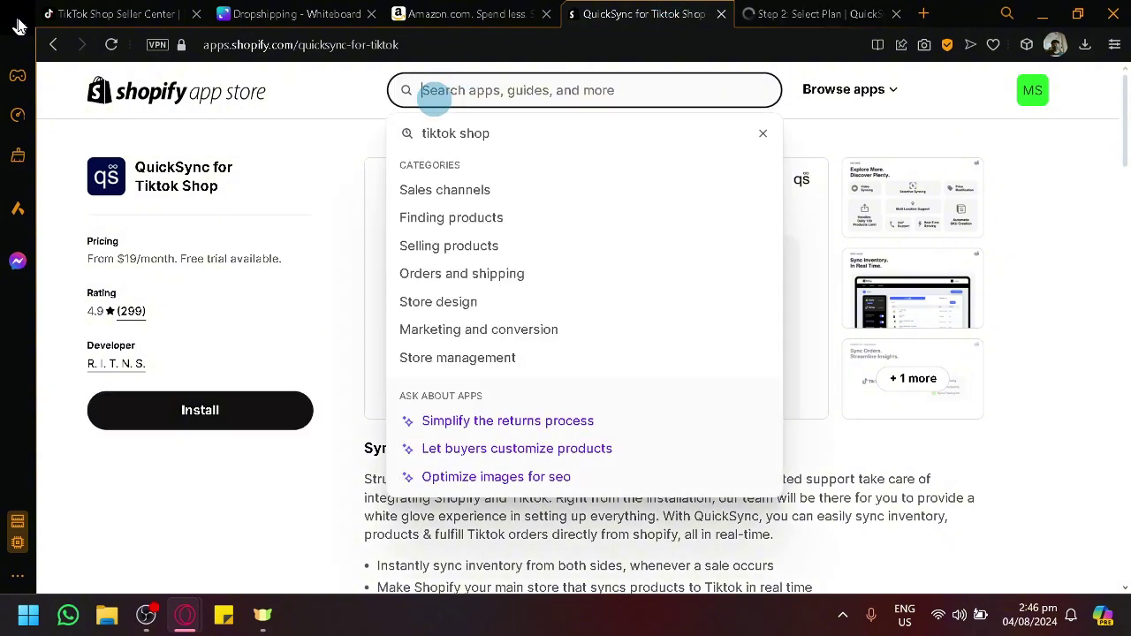
pyautogui.write('ama')
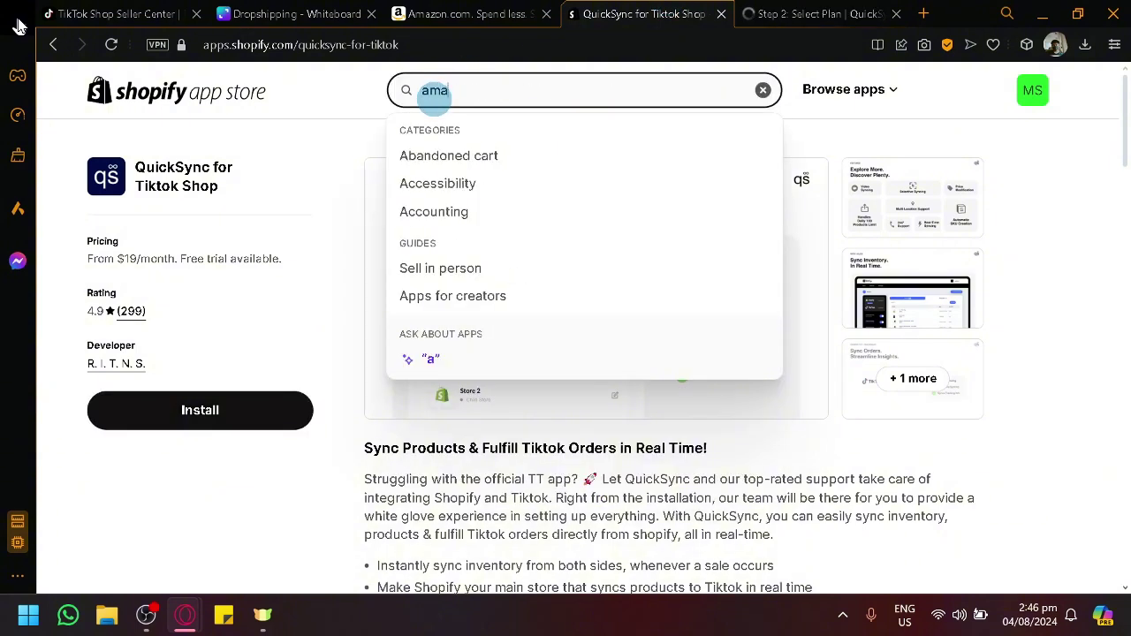
pyautogui.write('zon')
pyautogui.press('Return')
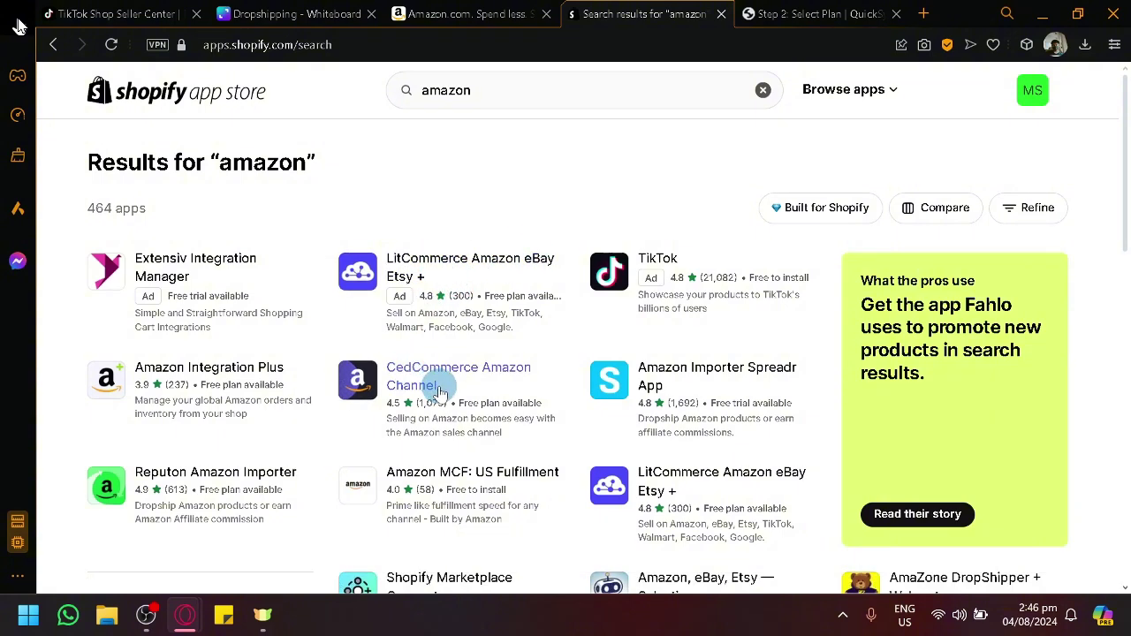
# Skim the Amazon app results and narrow the search to "amazon dropshipping".
pyautogui.scroll(-1, 389, 402)
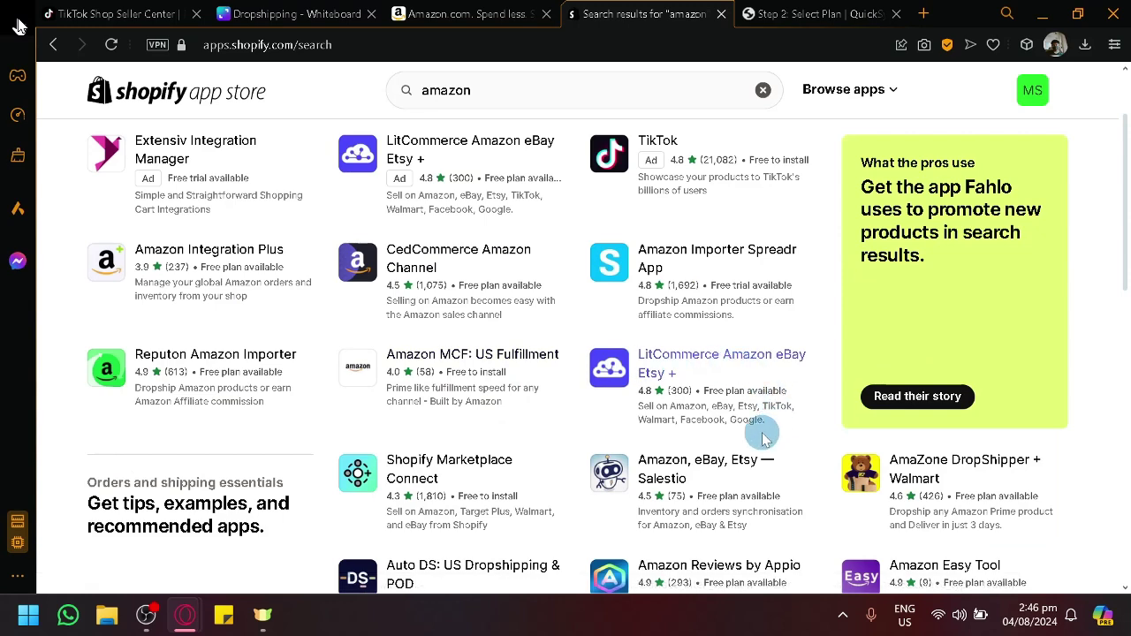
pyautogui.scroll(-1, 609, 455)
pyautogui.scroll(-1, 495, 384)
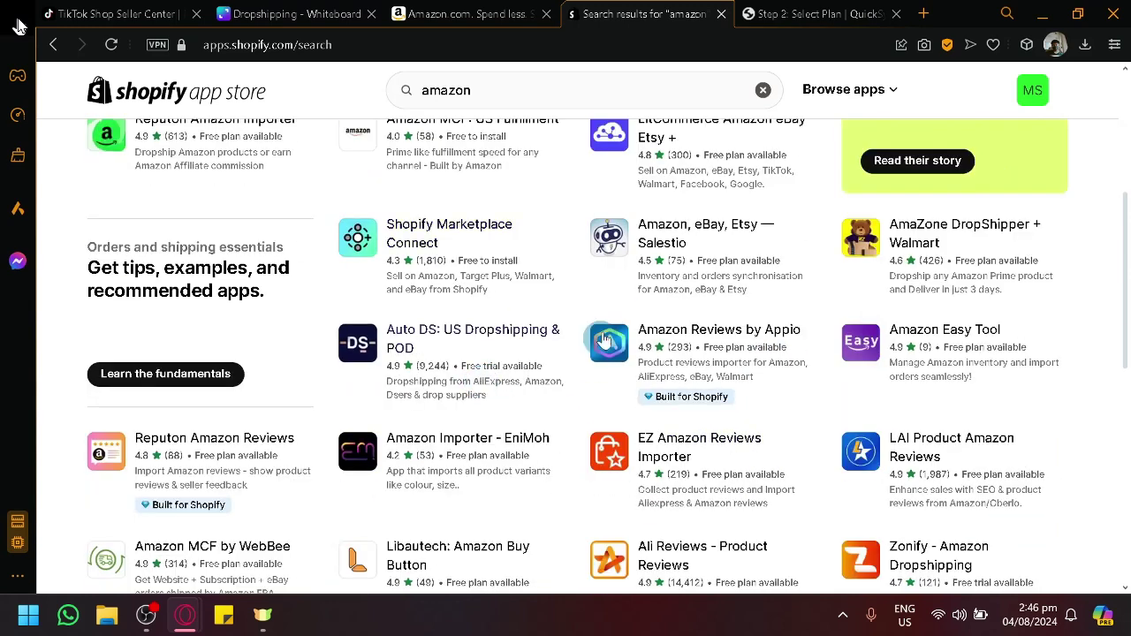
pyautogui.scroll(3, 508, 196)
pyautogui.click(492, 89)
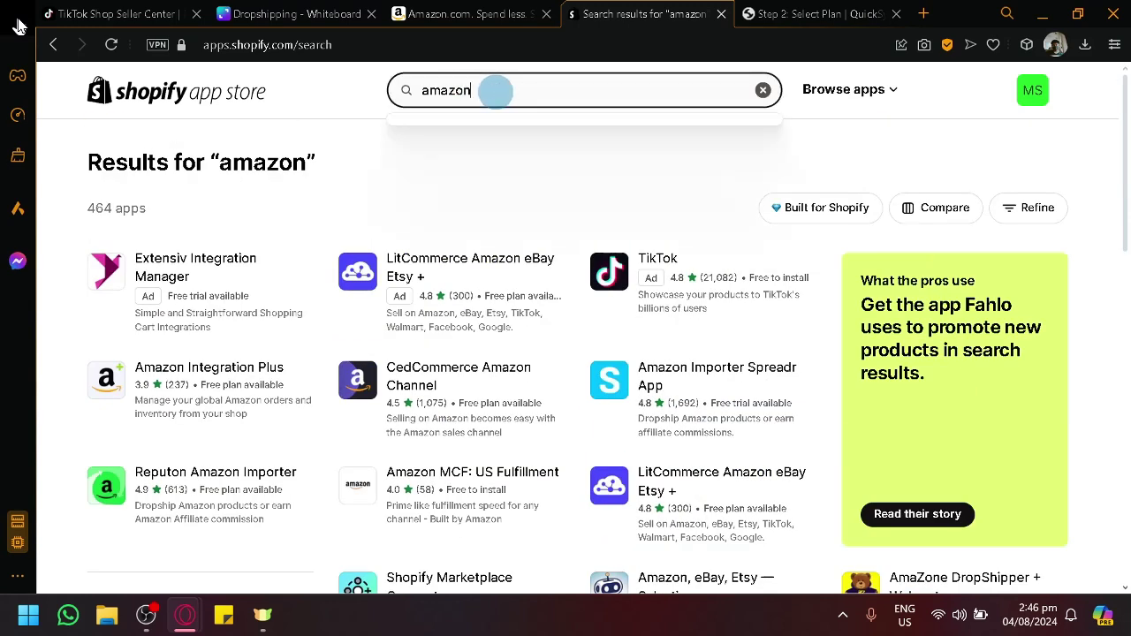
pyautogui.click(495, 173)
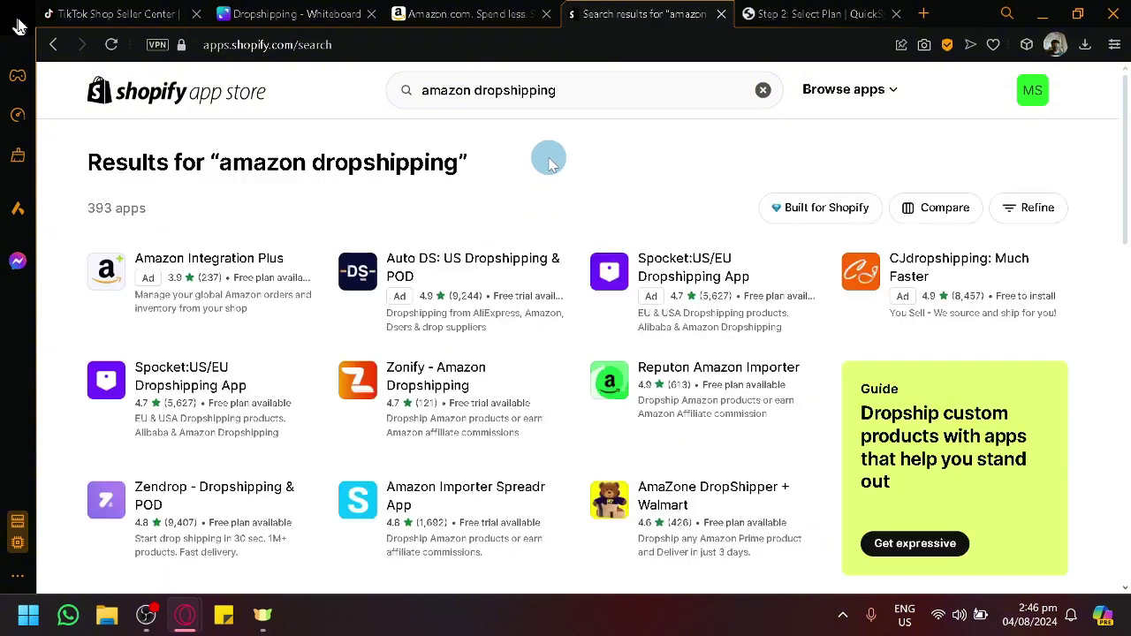
# Open the Amazon Integration Plus listing in a separate tab alongside the Reputon Amazon Importer listing.
pyautogui.rightClick(166, 264)
pyautogui.click(216, 281)
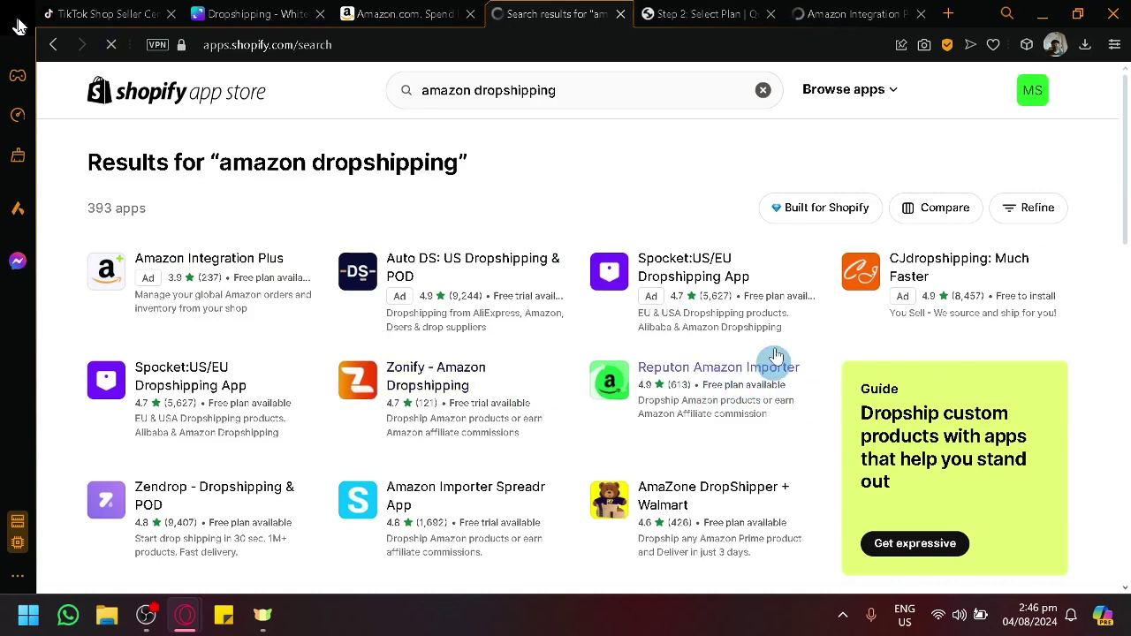
pyautogui.click(850, 13)
# Compare what QuickSync's Lite and Pro plans include, and close the plan selection page.
pyautogui.click(712, 11)
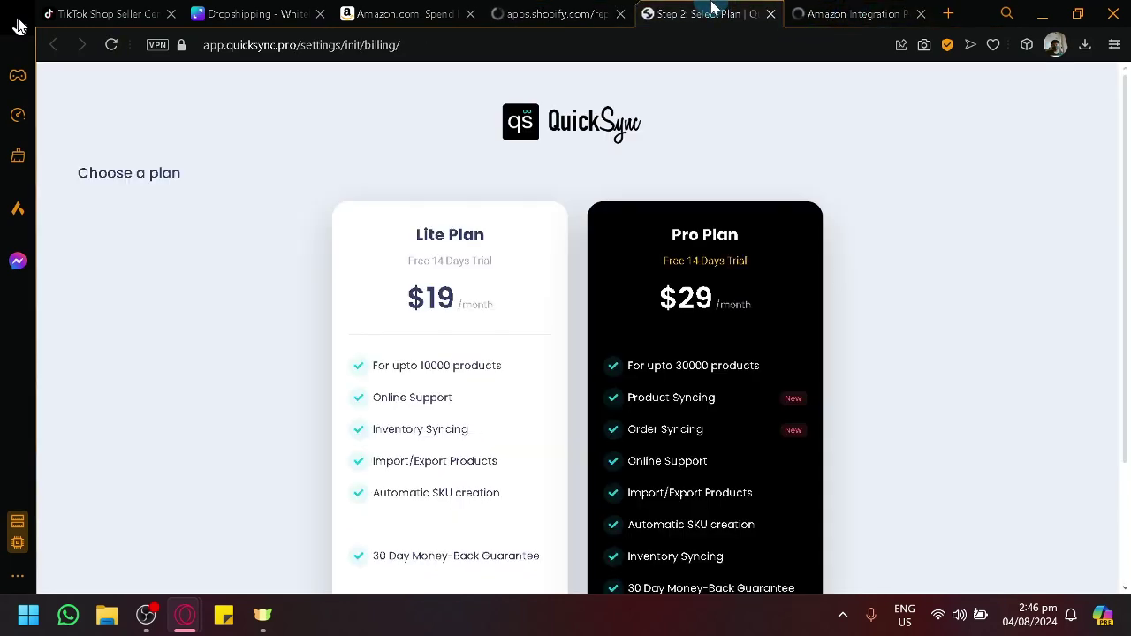
pyautogui.moveTo(712, 11); pyautogui.dragTo(566, 76)
pyautogui.scroll(-2, 598, 253)
pyautogui.scroll(2, 598, 259)
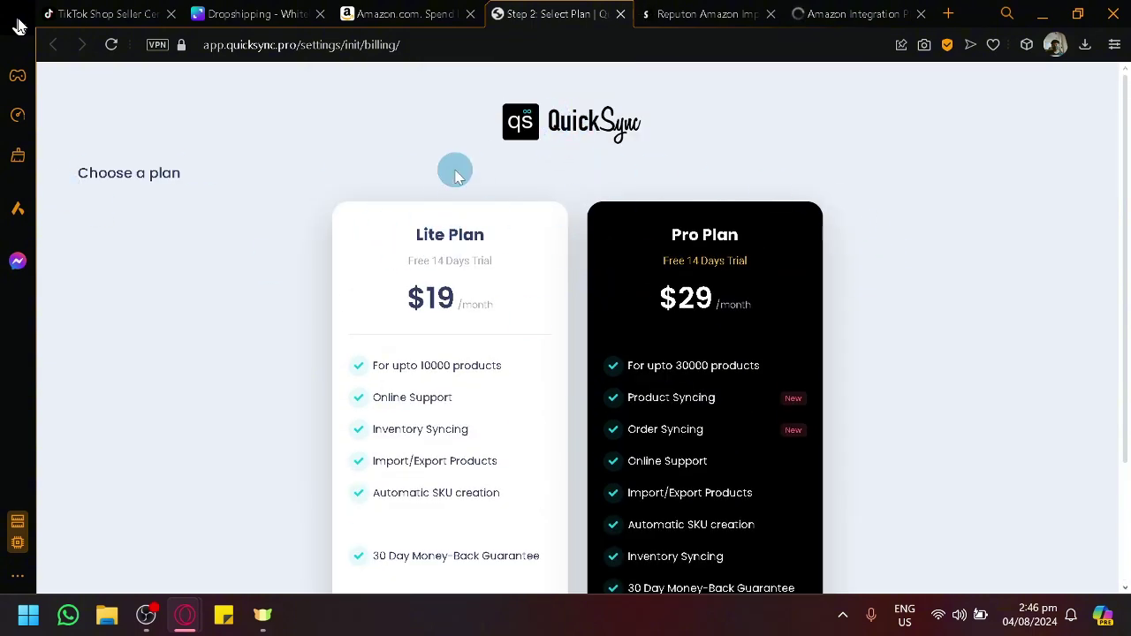
pyautogui.scroll(-2, 468, 212)
pyautogui.scroll(2, 467, 333)
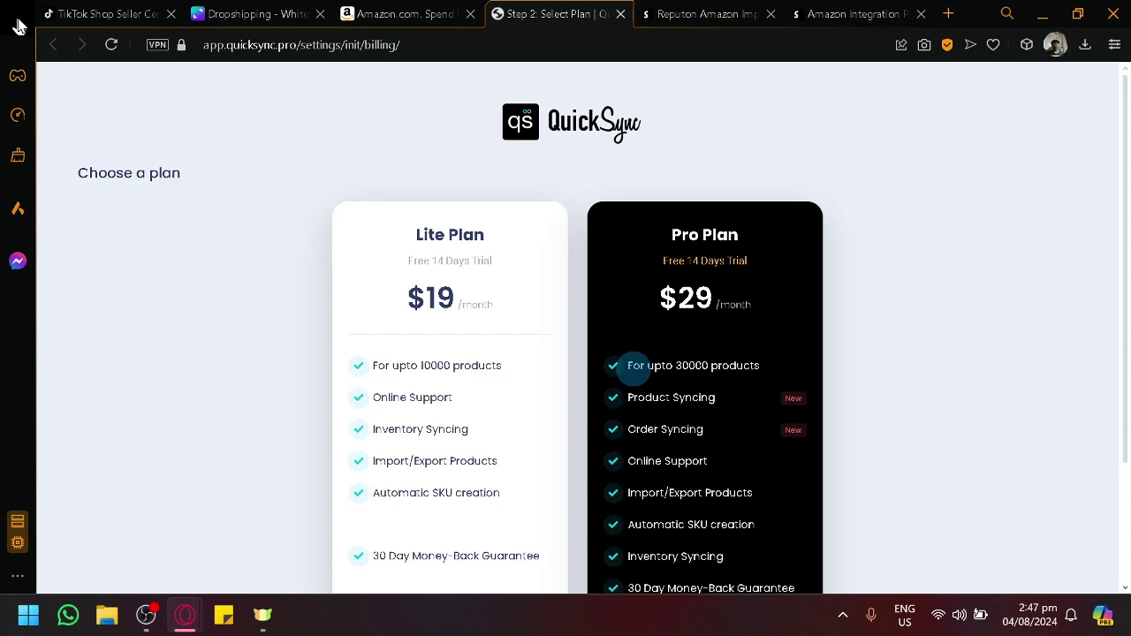
pyautogui.scroll(-2, 632, 367)
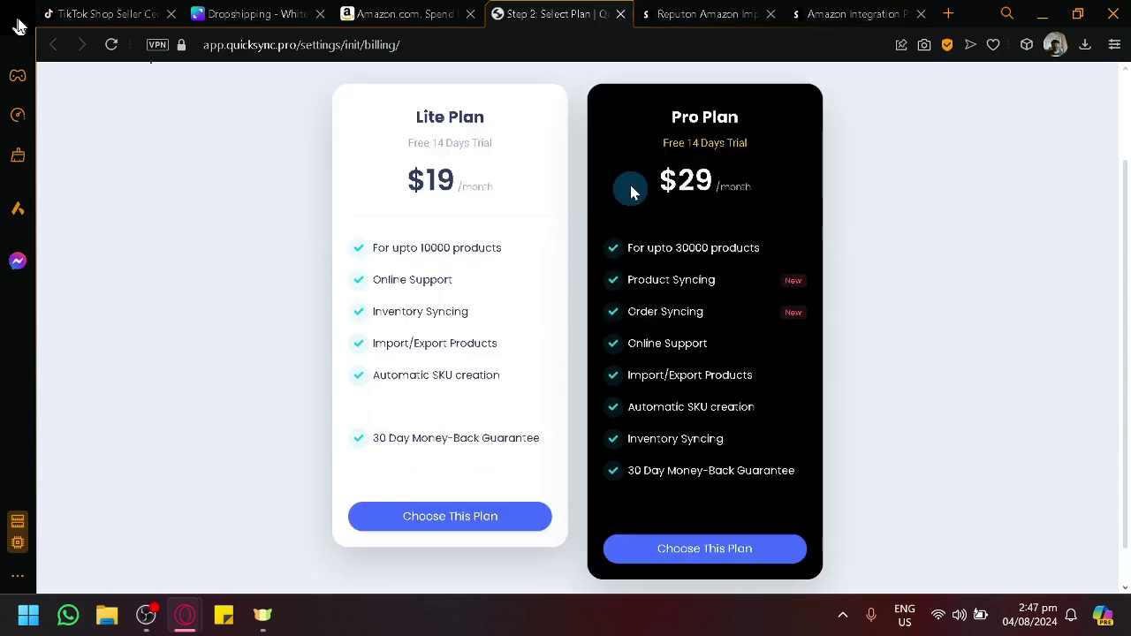
pyautogui.click(621, 16)
# Glance at the Amazon storefront and the Reputon listing, and load shopify.com/login in place of the Dropshipping whiteboard.
pyautogui.click(459, 14)
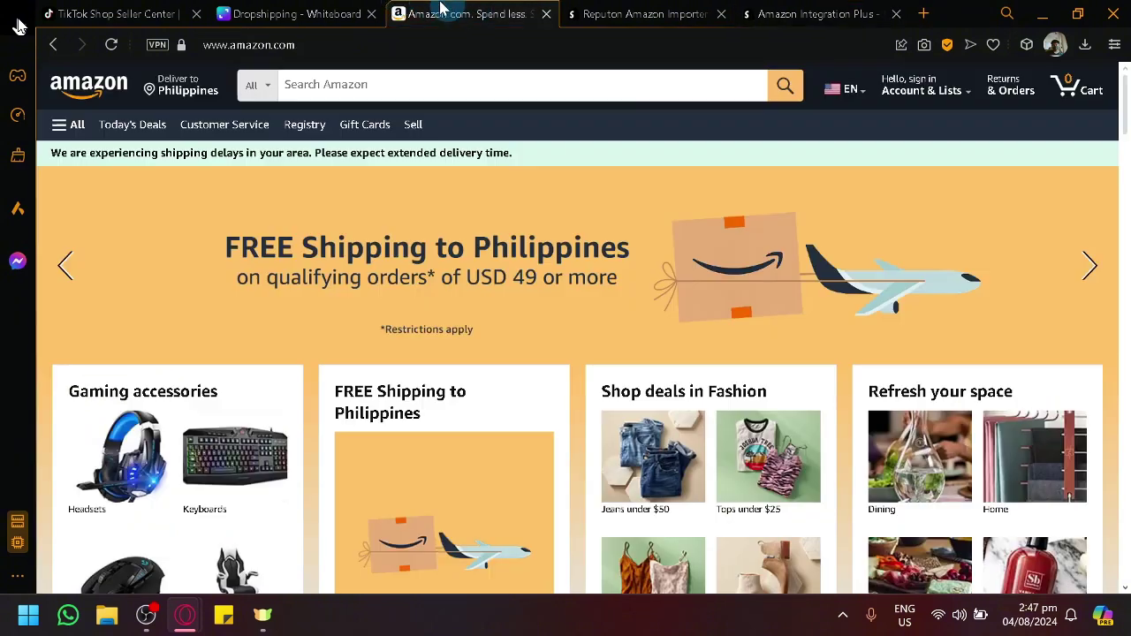
pyautogui.click(606, 12)
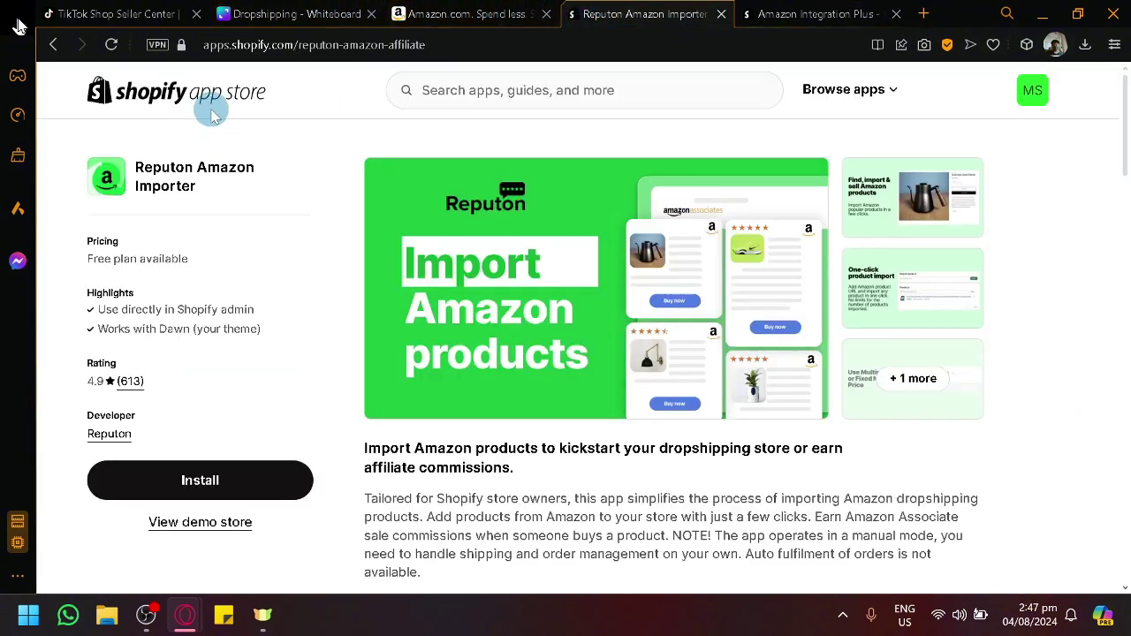
pyautogui.click(511, 16)
pyautogui.click(358, 11)
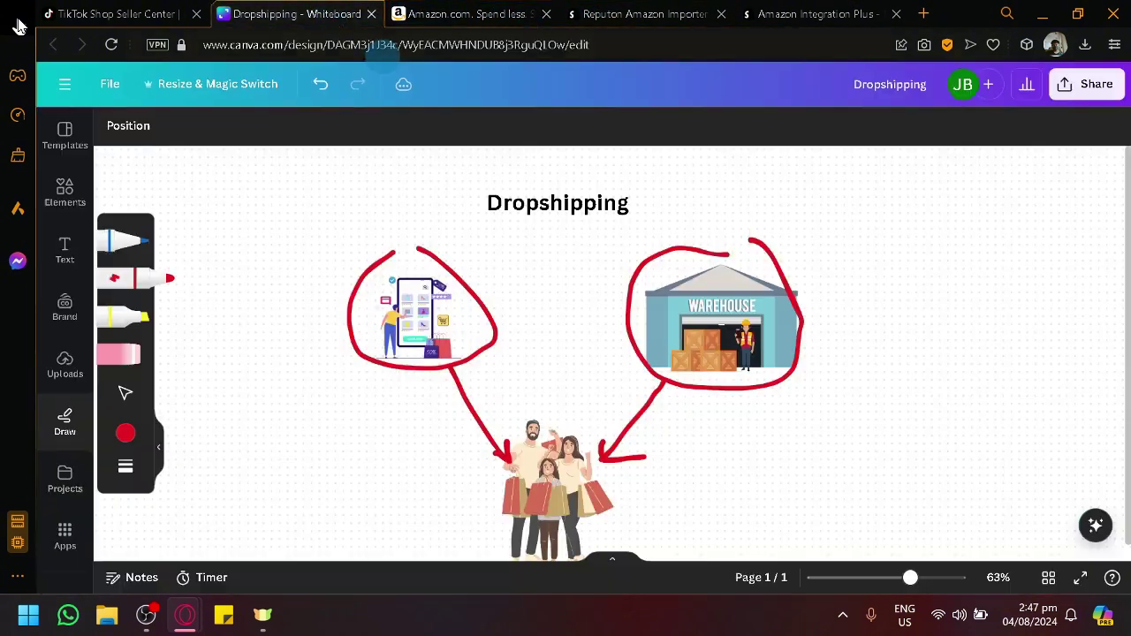
pyautogui.write('shopify.com/login')
pyautogui.press('Return')
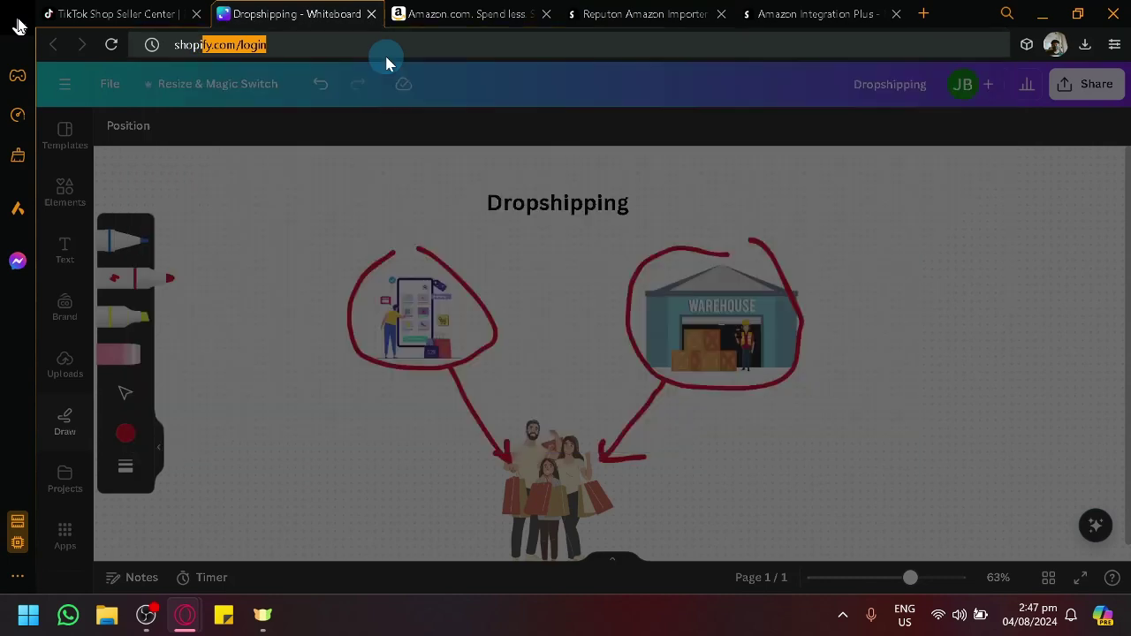
# Start installing Reputon Amazon Importer on the Shopify store and skim its listing while the authorization page loads.
pyautogui.click(657, 10)
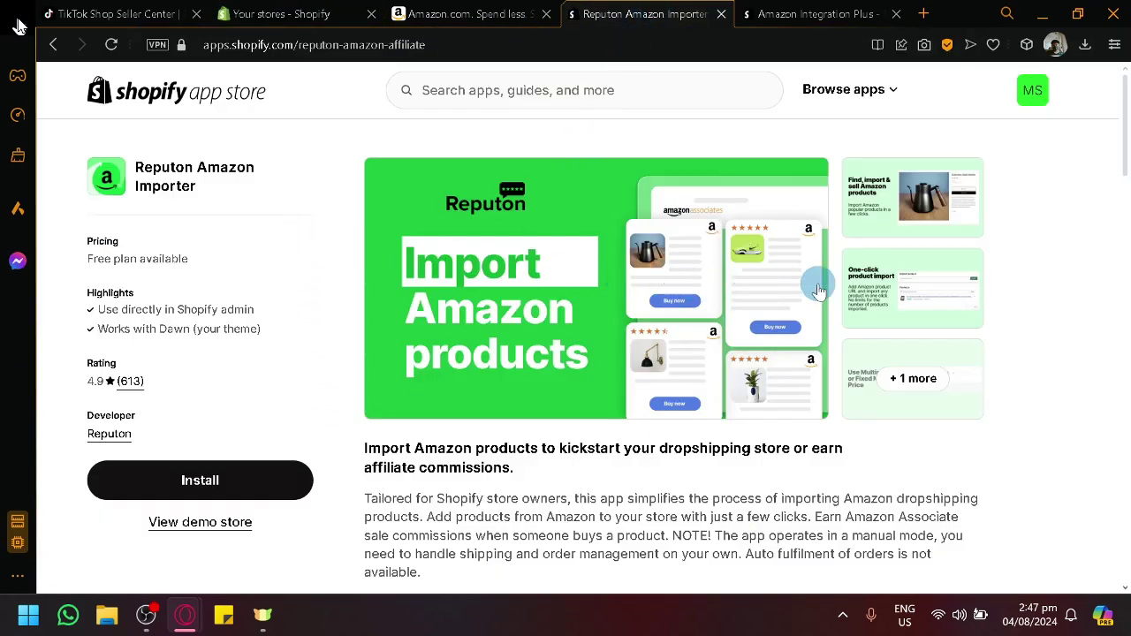
pyautogui.click(239, 488)
pyautogui.click(606, 10)
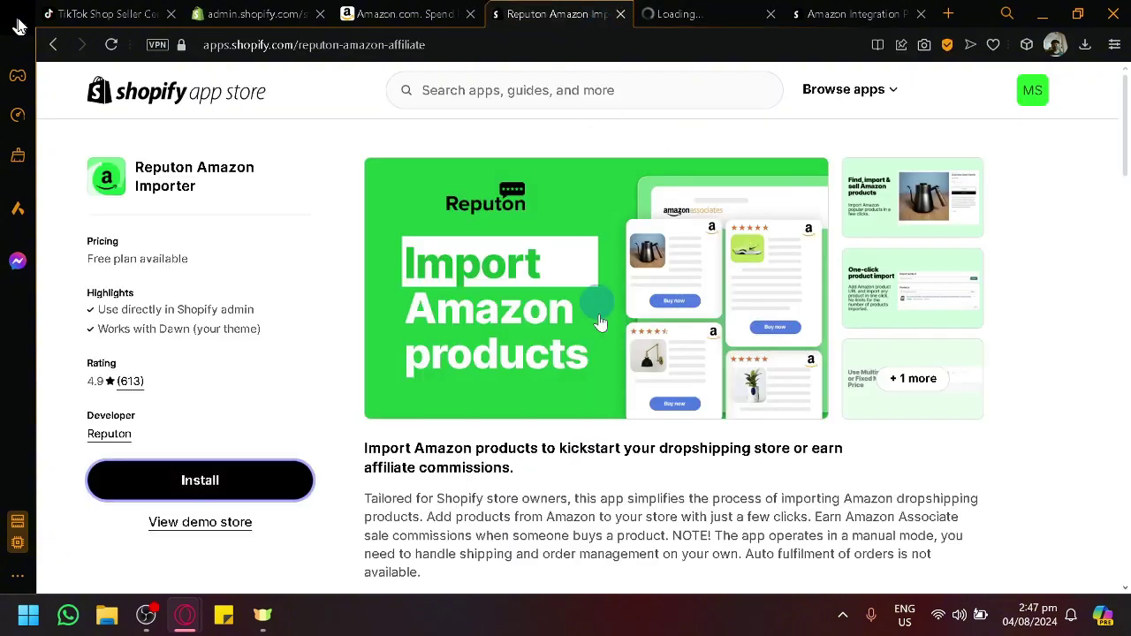
pyautogui.scroll(-5, 599, 323)
pyautogui.scroll(5, 616, 391)
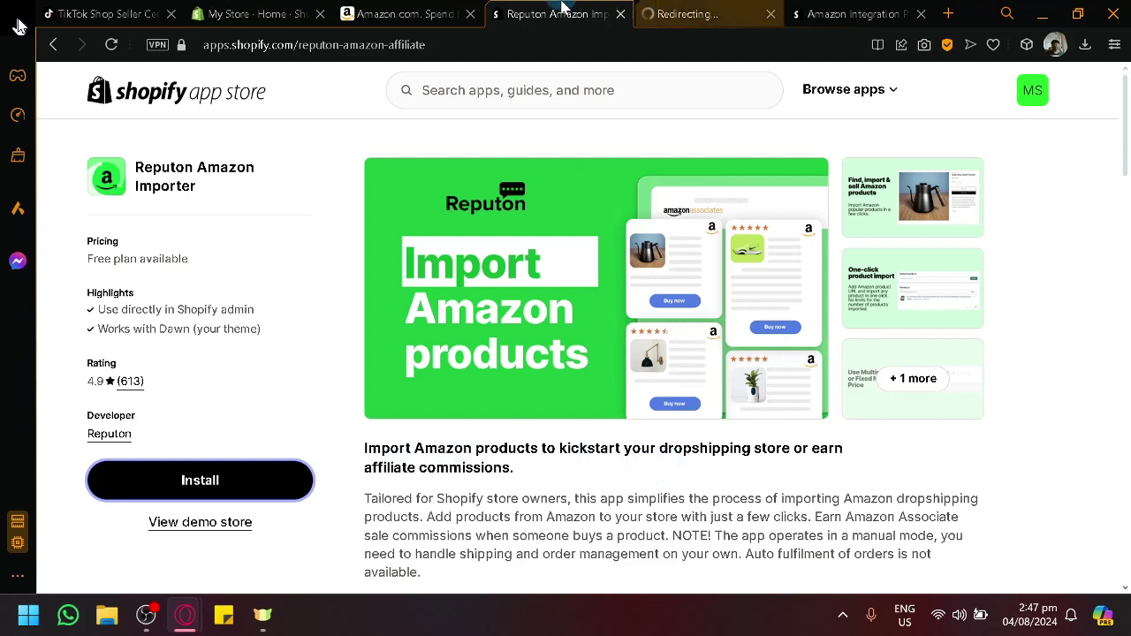
# Check the Shopify store home and TikTok Shop Seller Center homepage, and open the Shopify store's Products page.
pyautogui.click(305, 19)
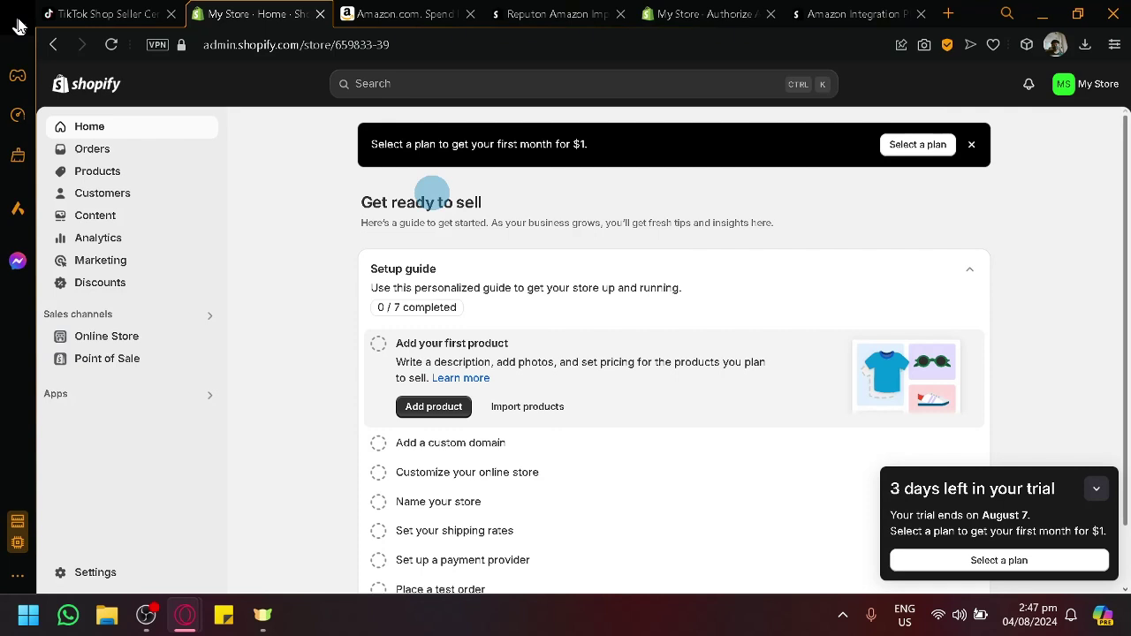
pyautogui.click(93, 14)
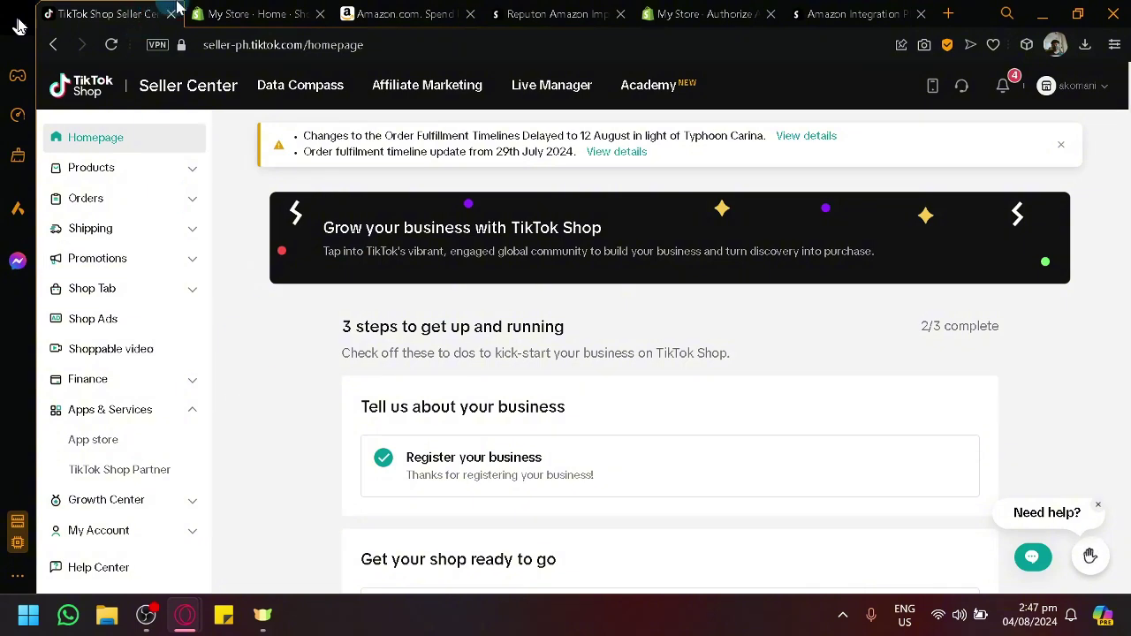
pyautogui.click(237, 7)
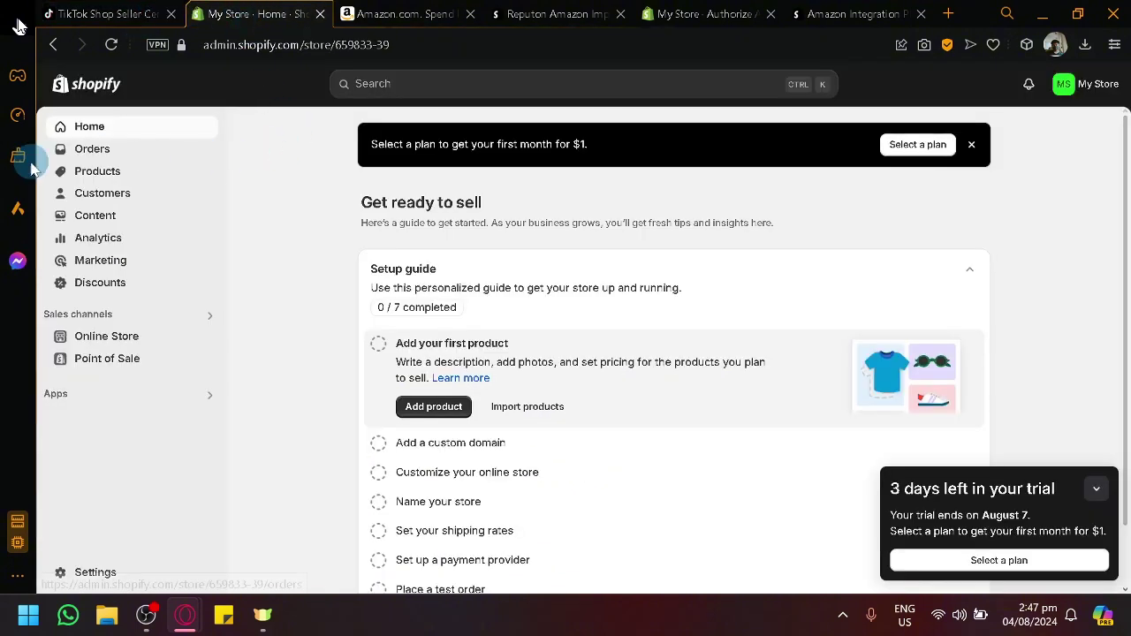
pyautogui.click(92, 186)
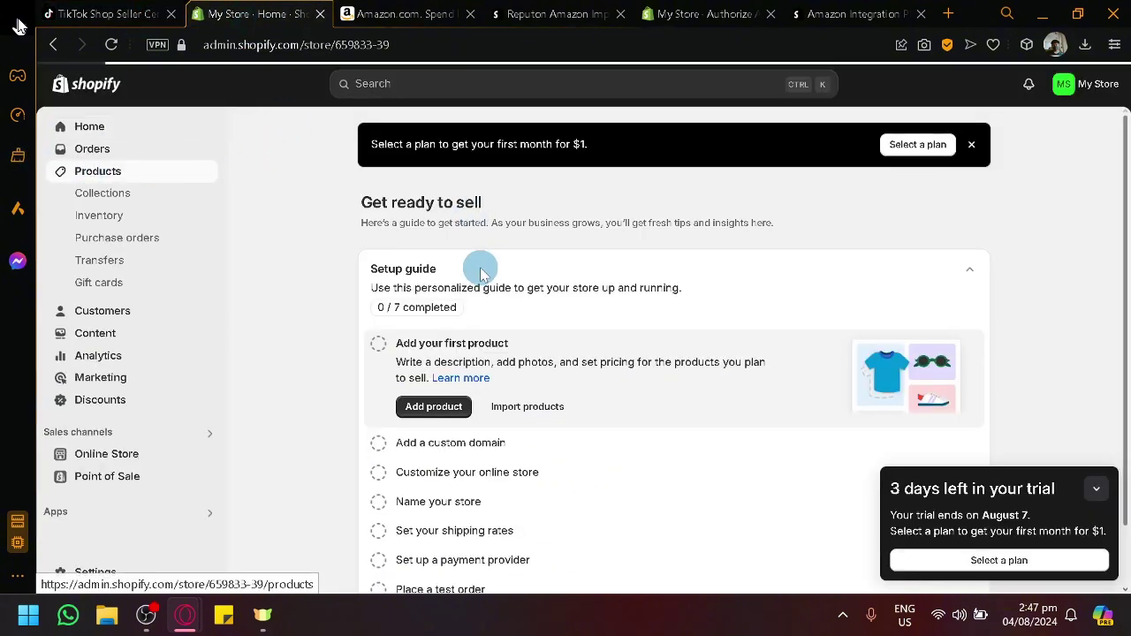
# Examine the order and product management options in TikTok Shop Seller Center and compare them with the Shopify Products page.
pyautogui.click(105, 11)
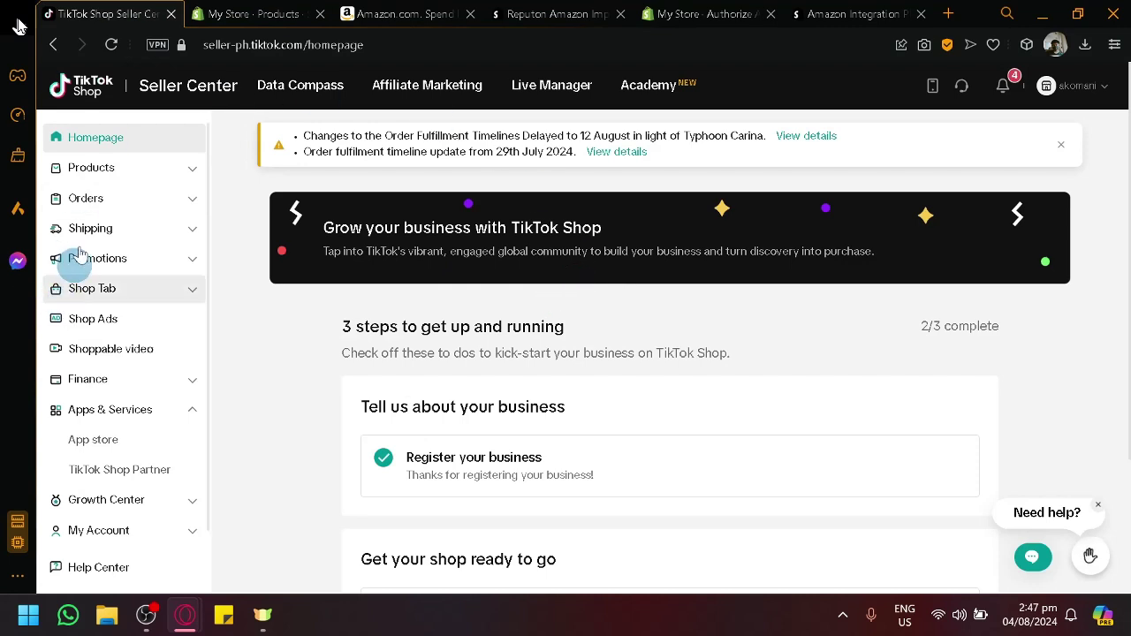
pyautogui.click(84, 199)
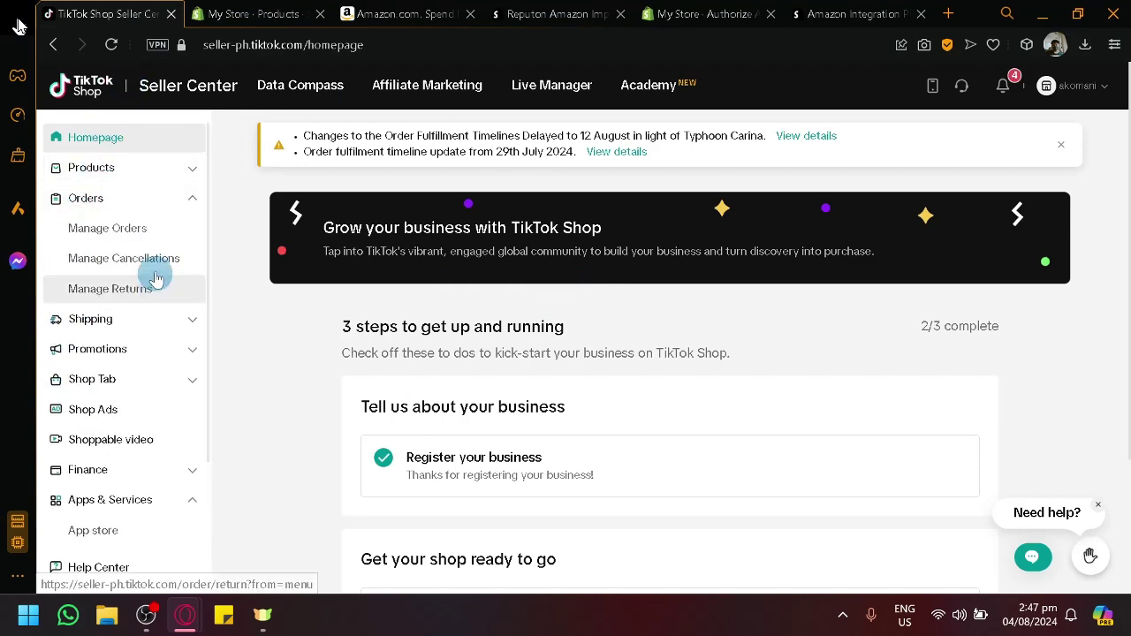
pyautogui.click(165, 169)
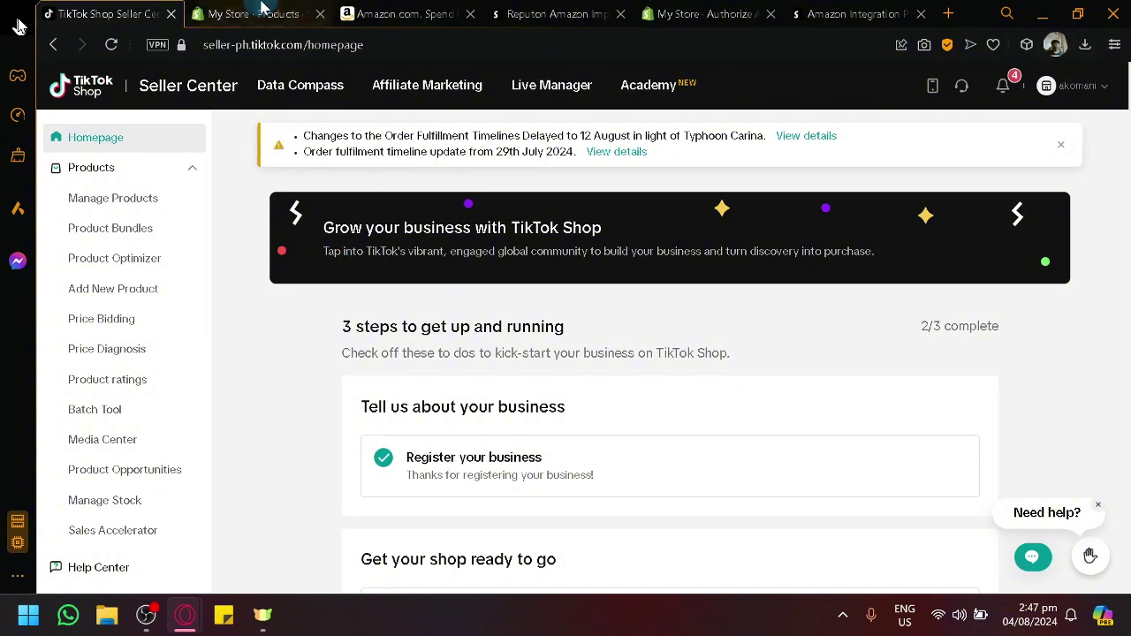
pyautogui.click(317, 19)
pyautogui.click(286, 198)
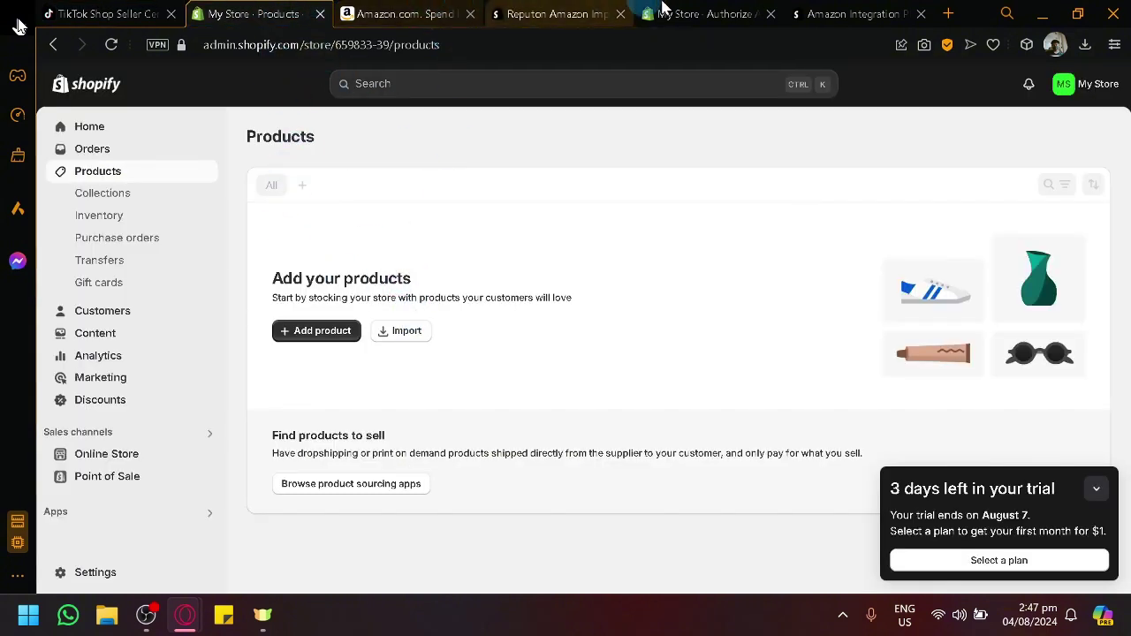
# Create a new Canva whiteboard, close the Canva home page, and return to the Reputon Amazon Importer listing.
pyautogui.click(950, 14)
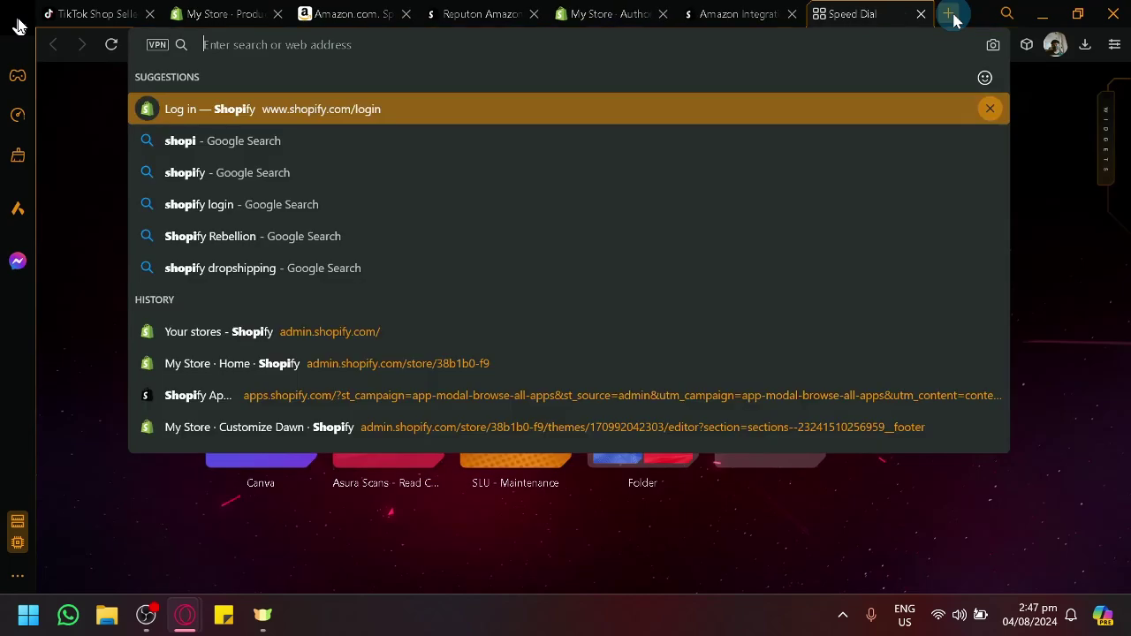
pyautogui.write('can')
pyautogui.press('Return')
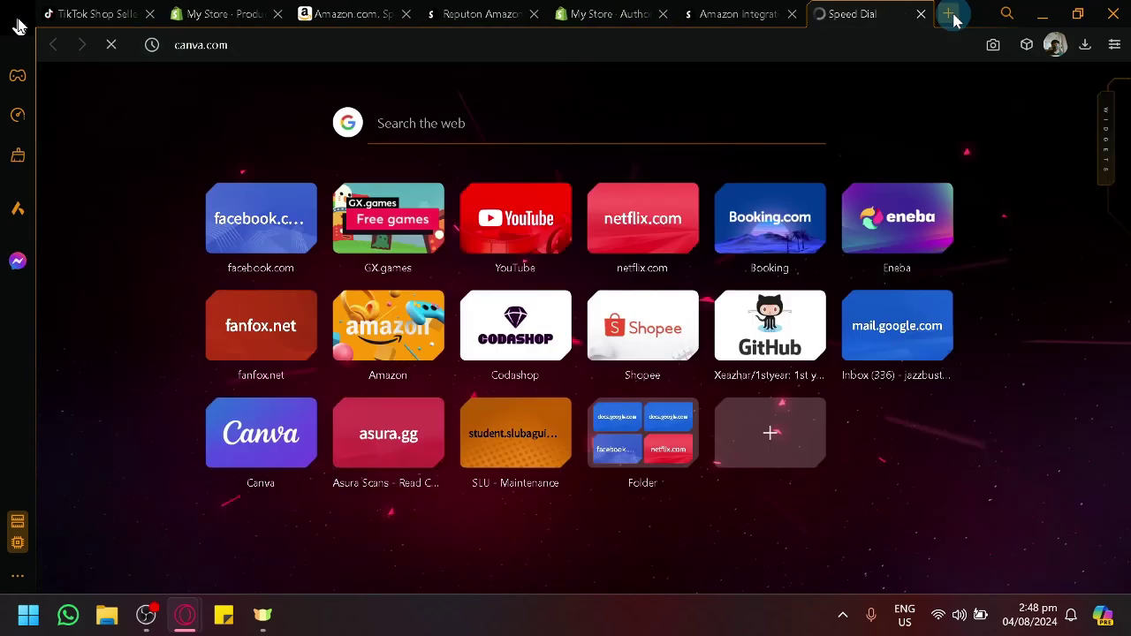
pyautogui.moveTo(840, 7); pyautogui.dragTo(347, 7)
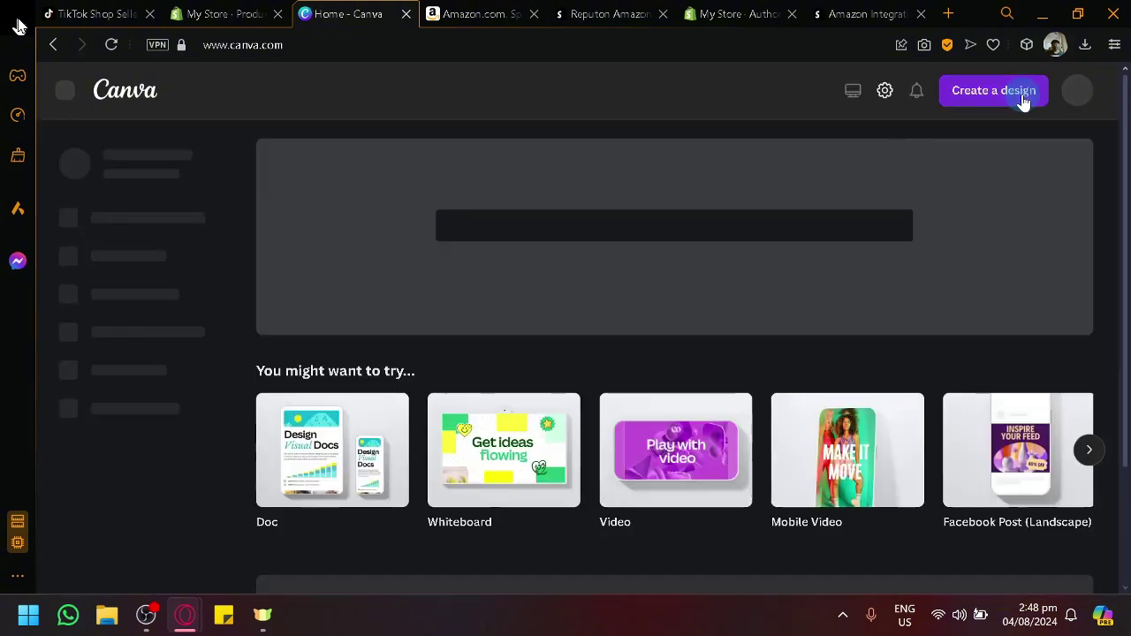
pyautogui.click(1022, 100)
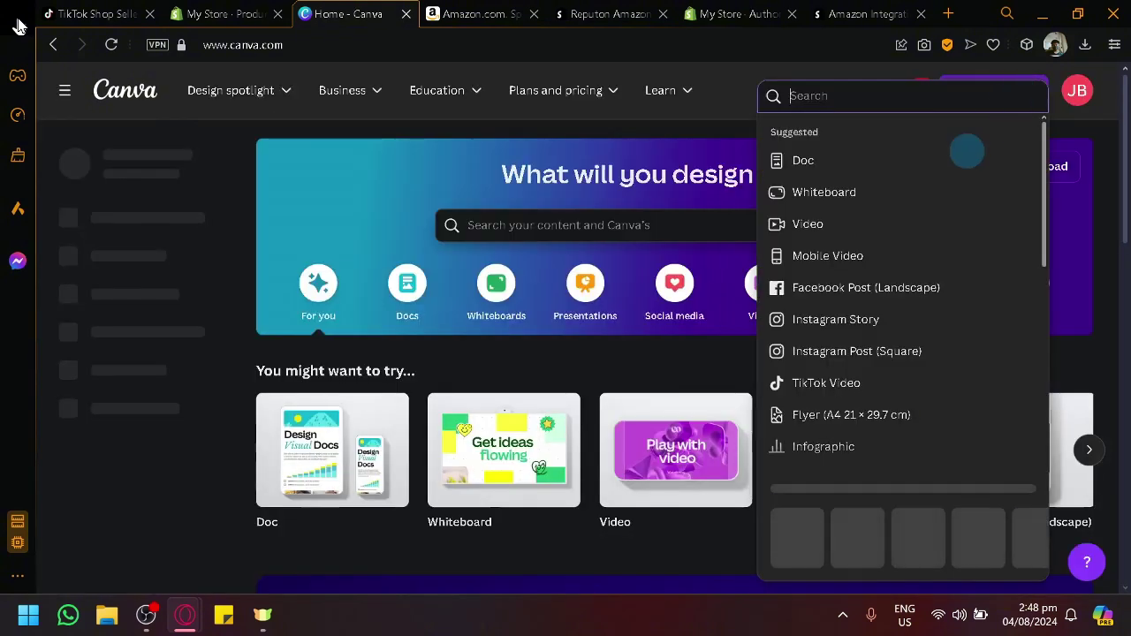
pyautogui.click(888, 200)
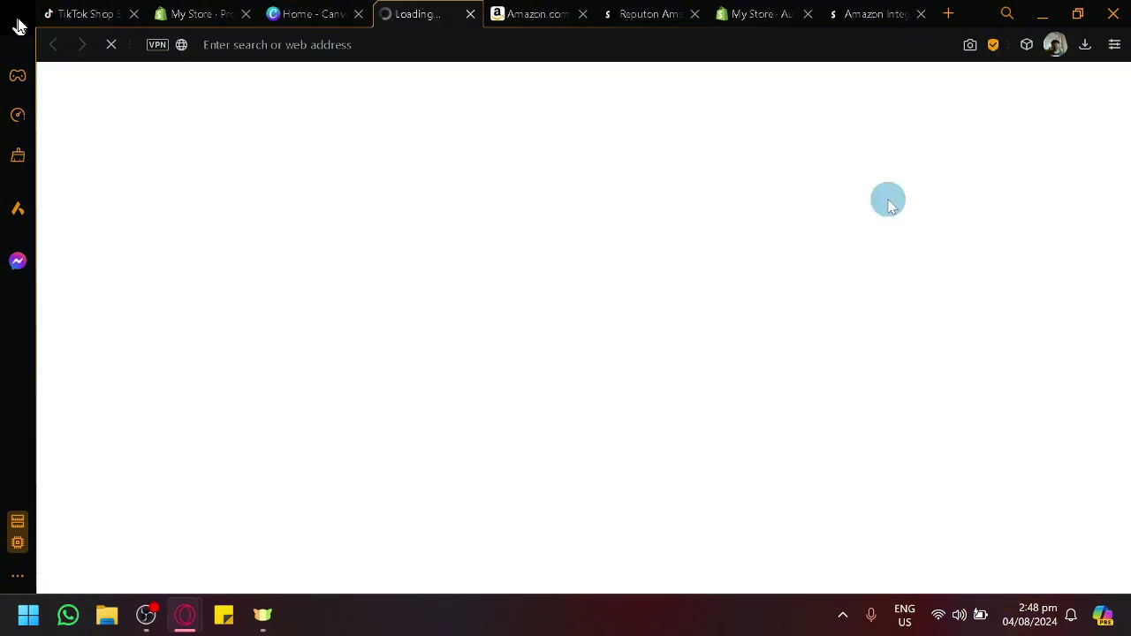
pyautogui.click(360, 14)
pyautogui.click(566, 11)
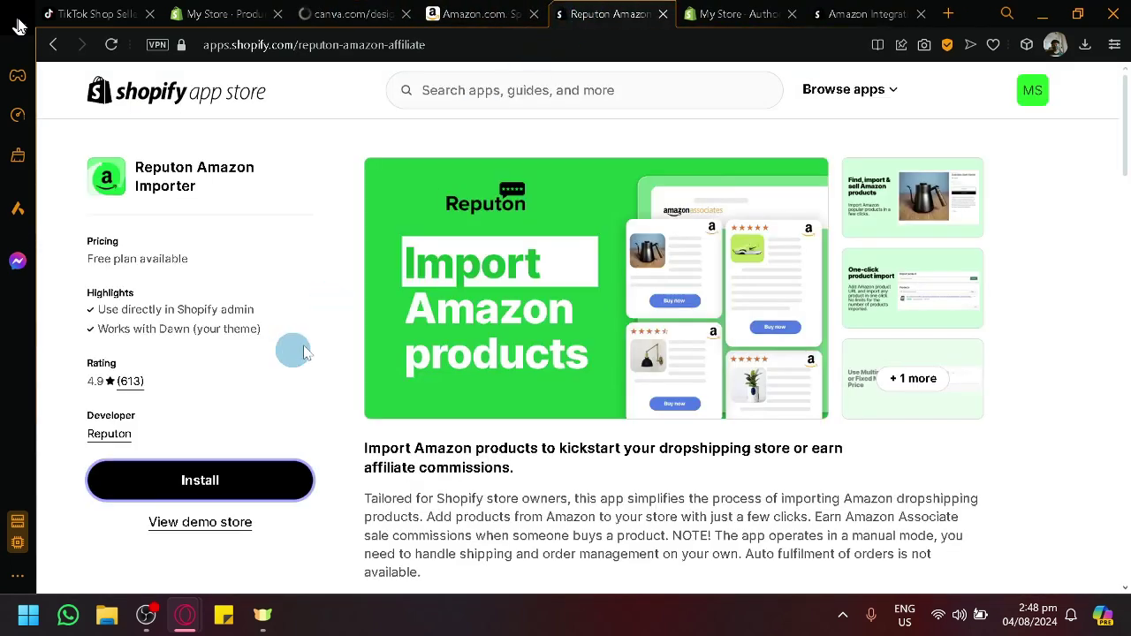
# Confirm the Amazon Importer installation on the store, glance at the Amazon Integration Plus listing's first screenshot, and close that listing.
pyautogui.click(753, 13)
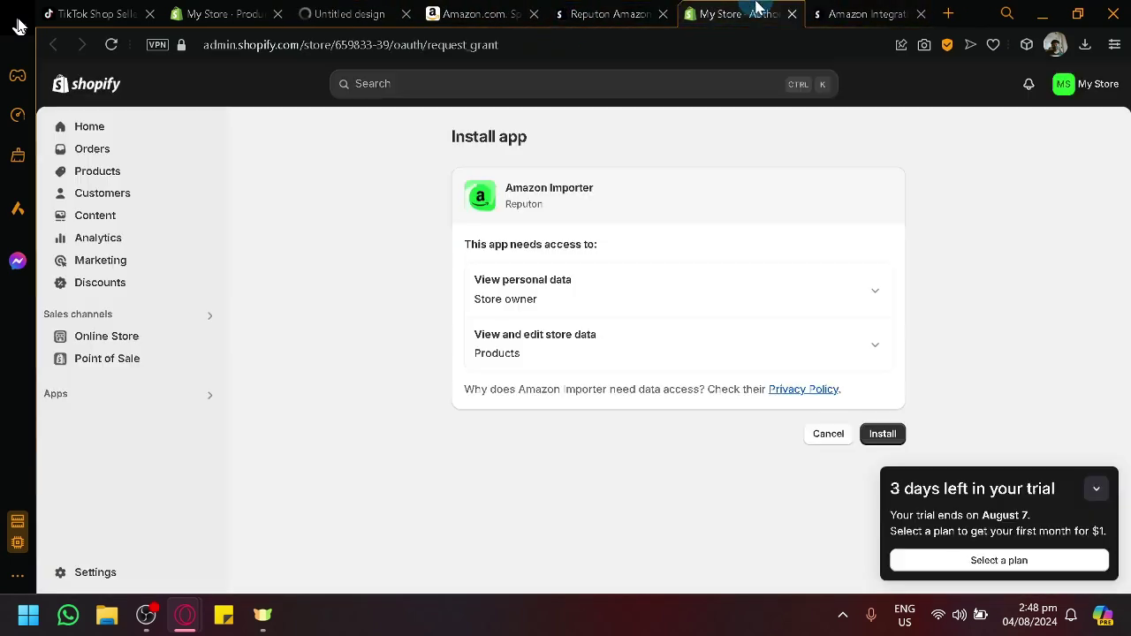
pyautogui.click(884, 435)
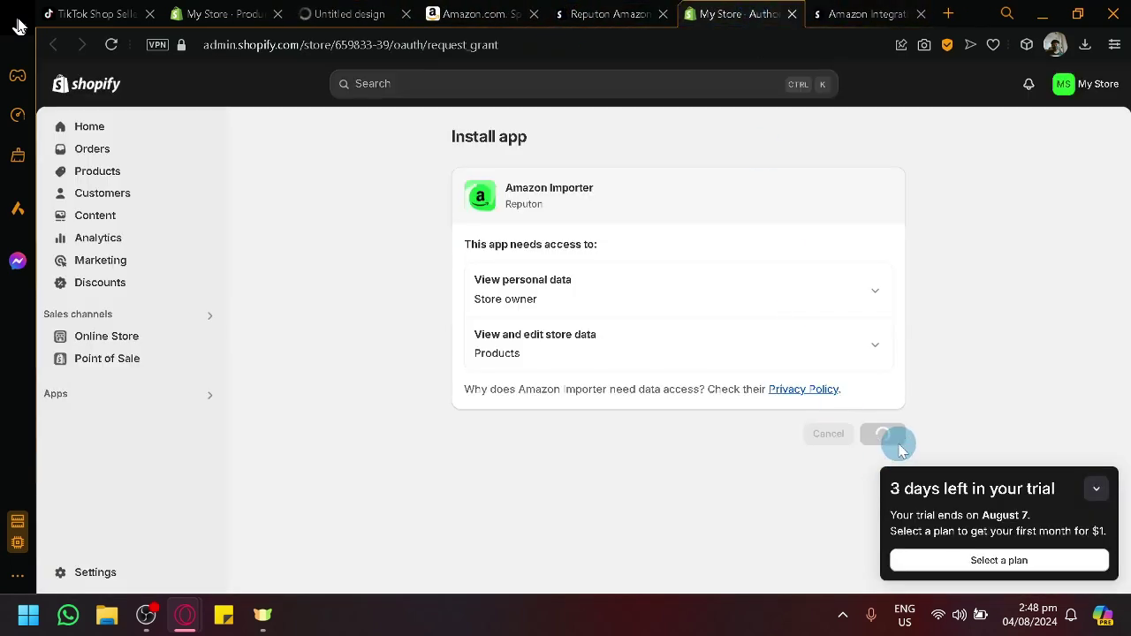
pyautogui.click(875, 8)
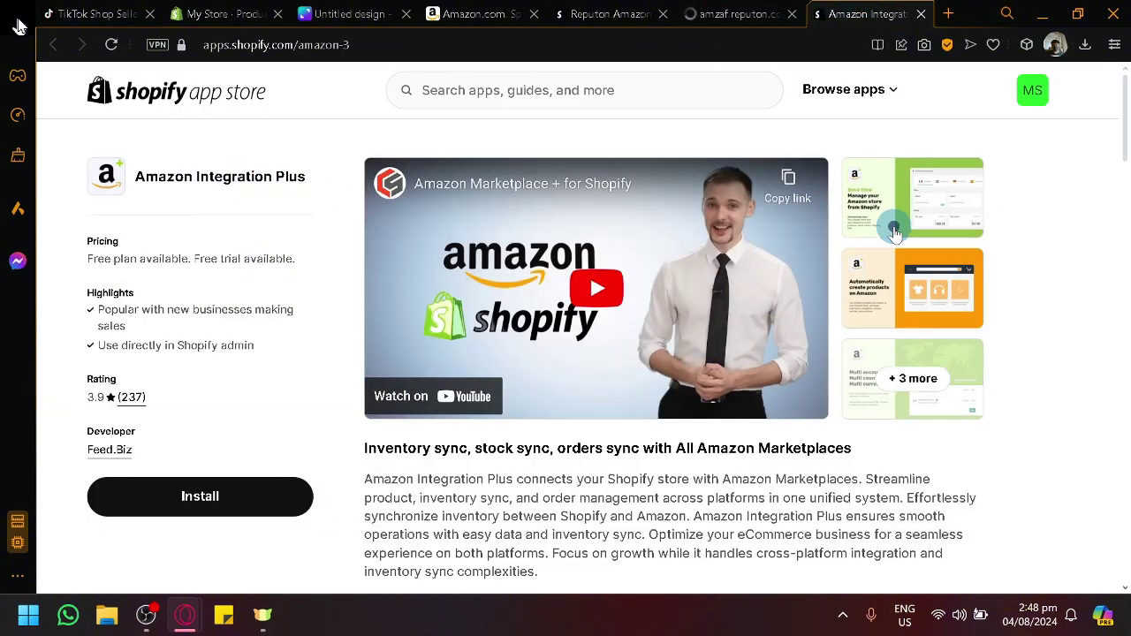
pyautogui.click(894, 232)
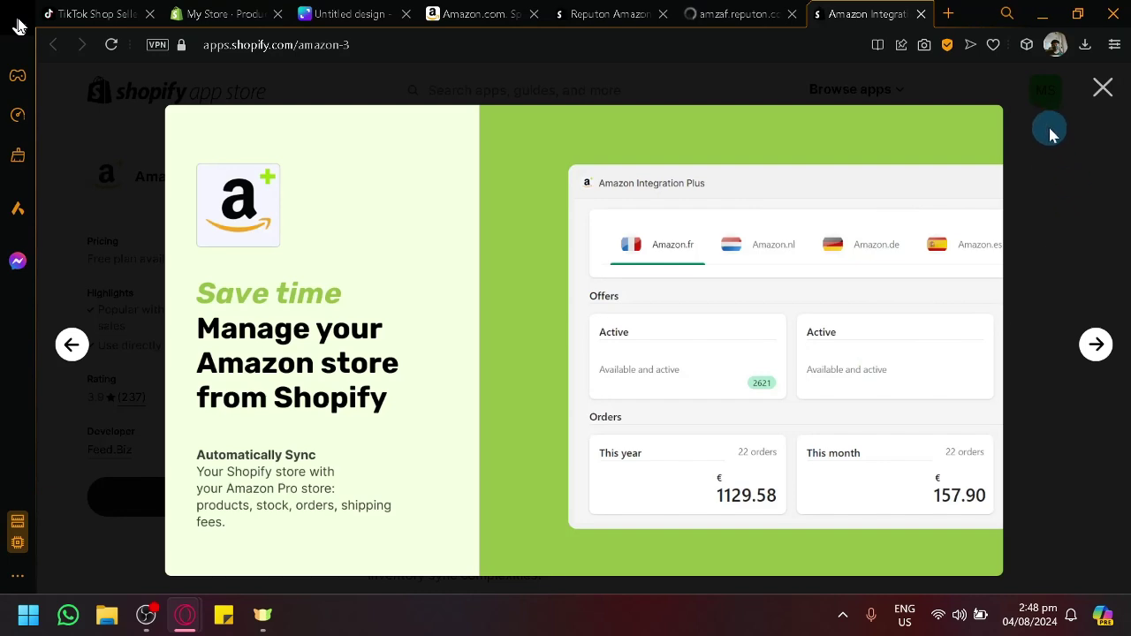
pyautogui.click(1103, 87)
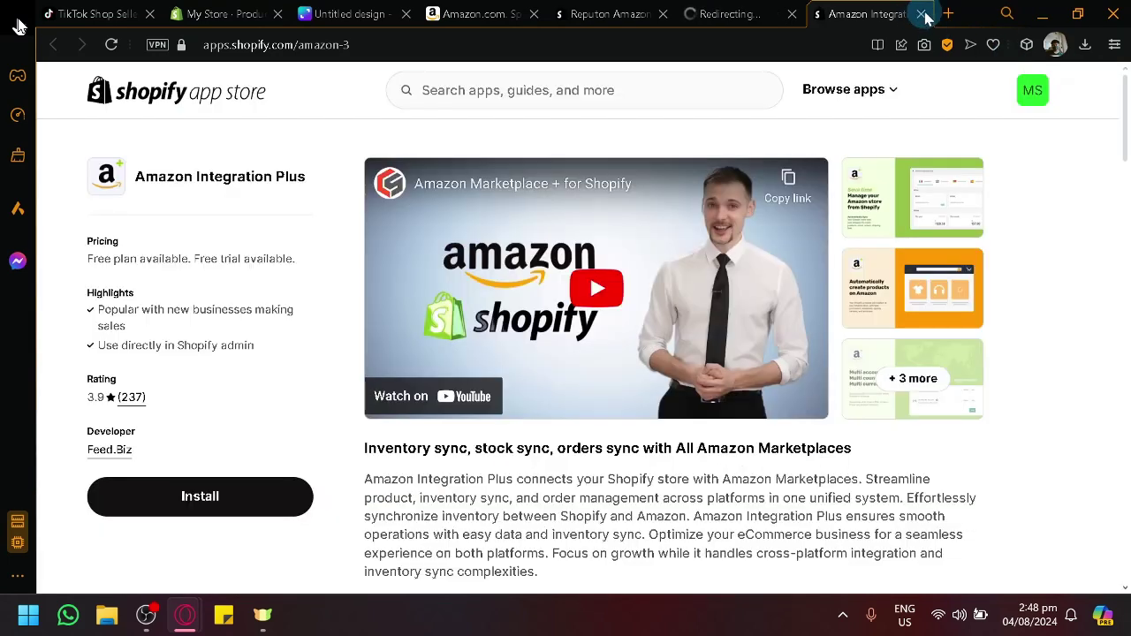
pyautogui.hotkey('ctrl', 'w')
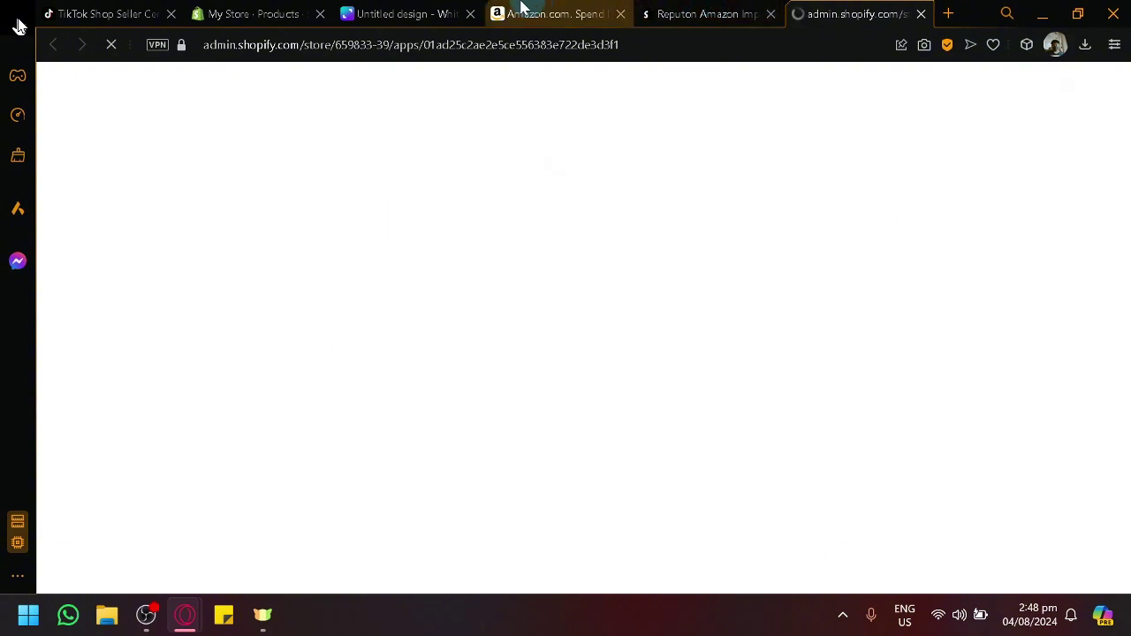
# Add the heading "Amazon" to the Canva whiteboard and place it toward the left of the canvas.
pyautogui.click(437, 9)
pyautogui.click(384, 344)
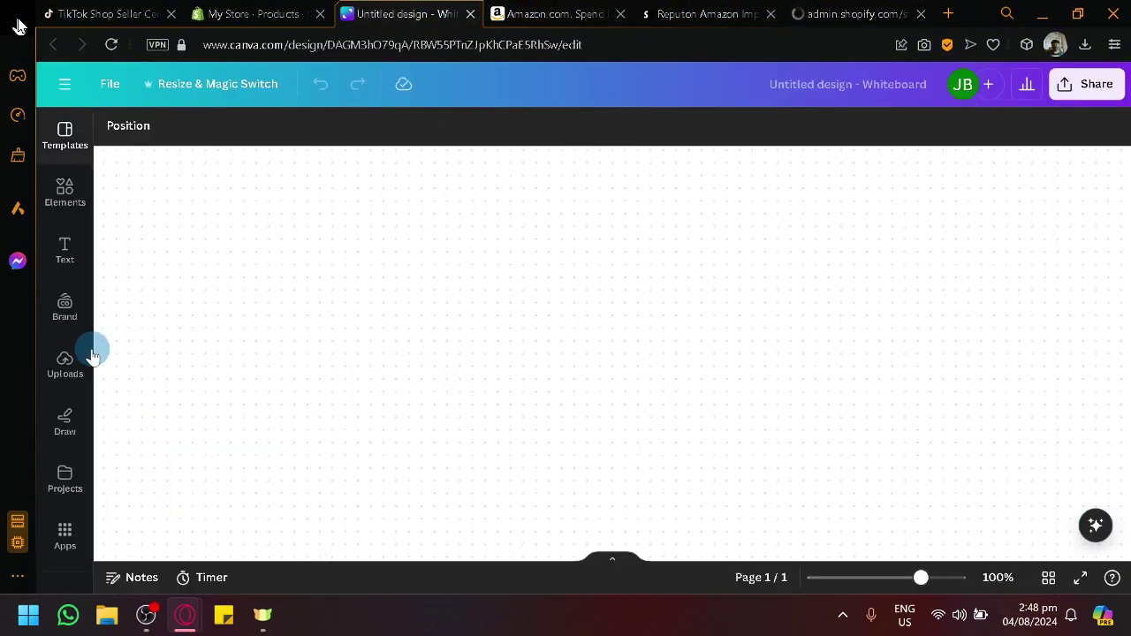
pyautogui.click(61, 258)
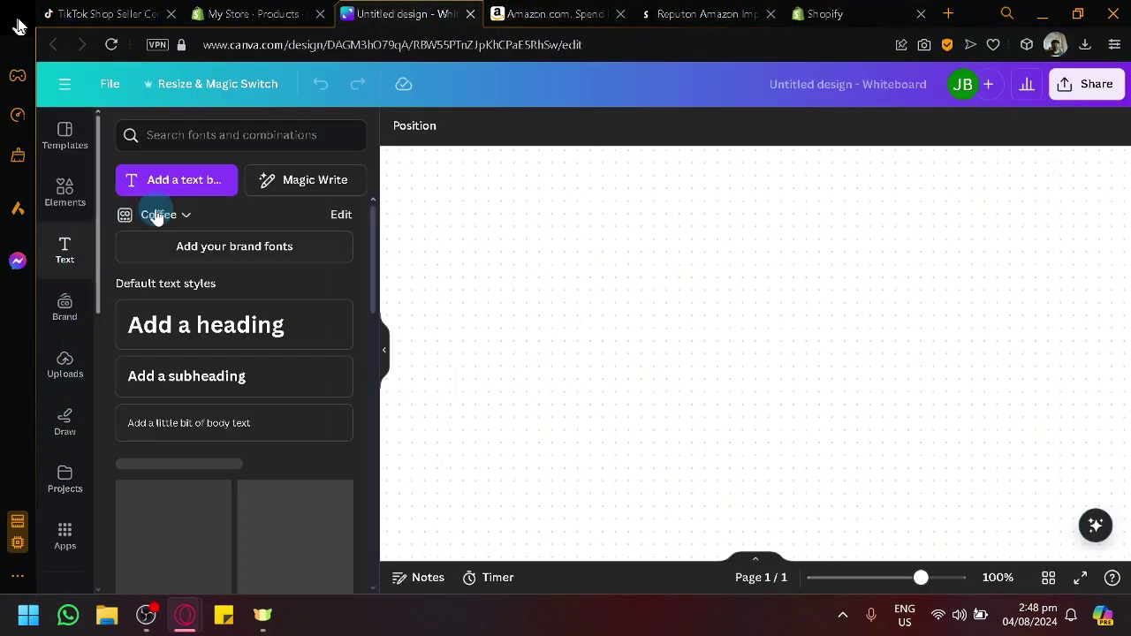
pyautogui.click(202, 327)
pyautogui.write('A')
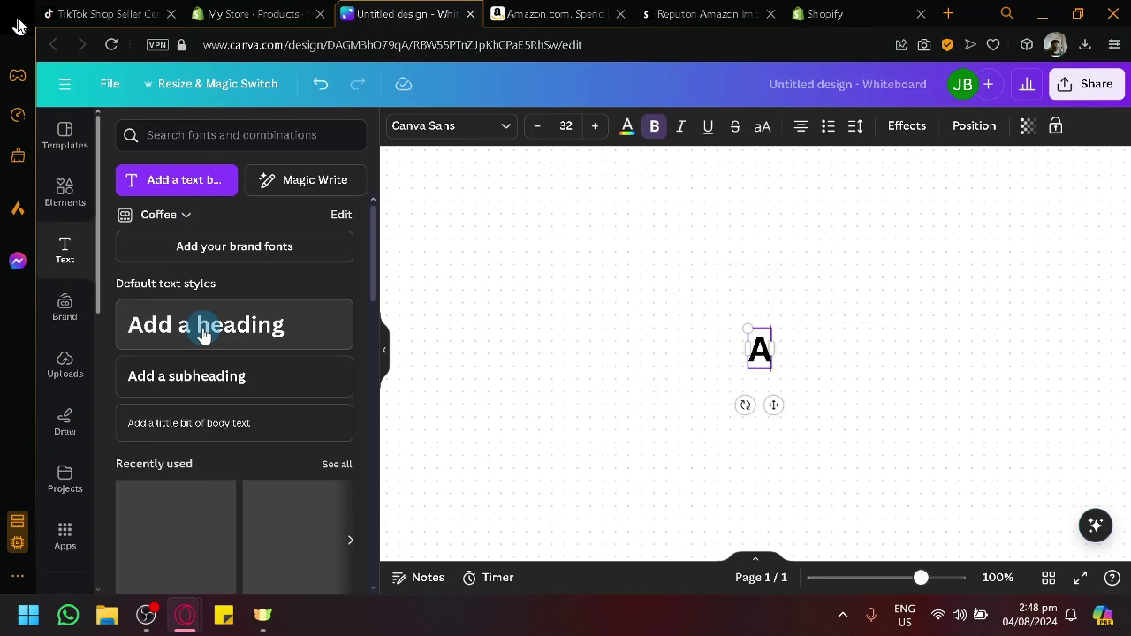
pyautogui.write('mazon')
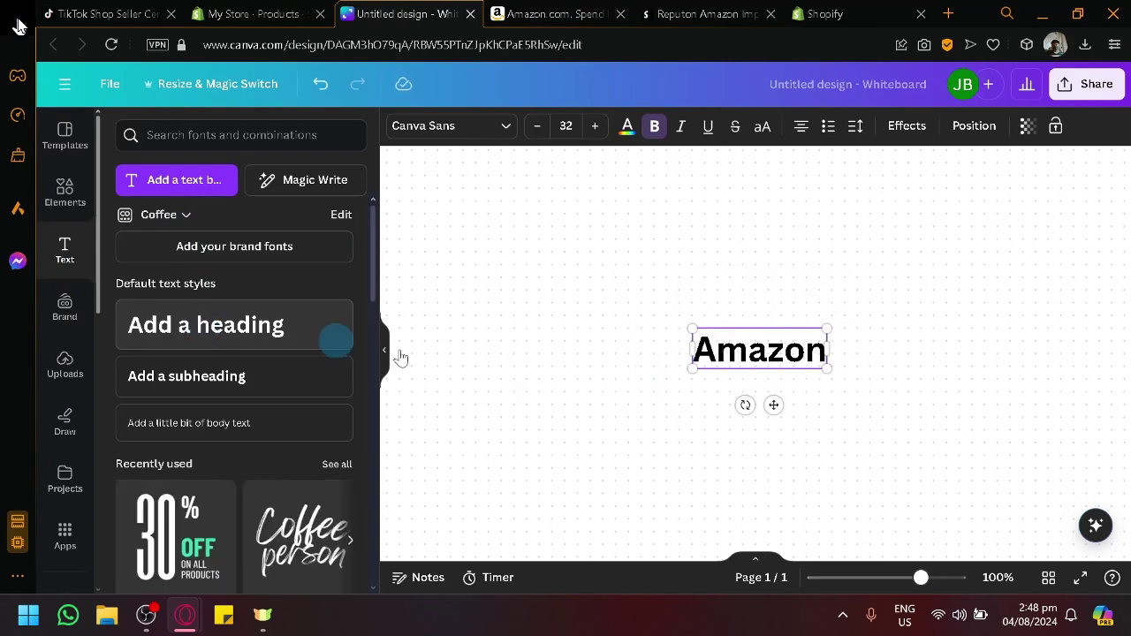
pyautogui.moveTo(763, 352); pyautogui.dragTo(673, 376)
pyautogui.moveTo(773, 405); pyautogui.dragTo(574, 388)
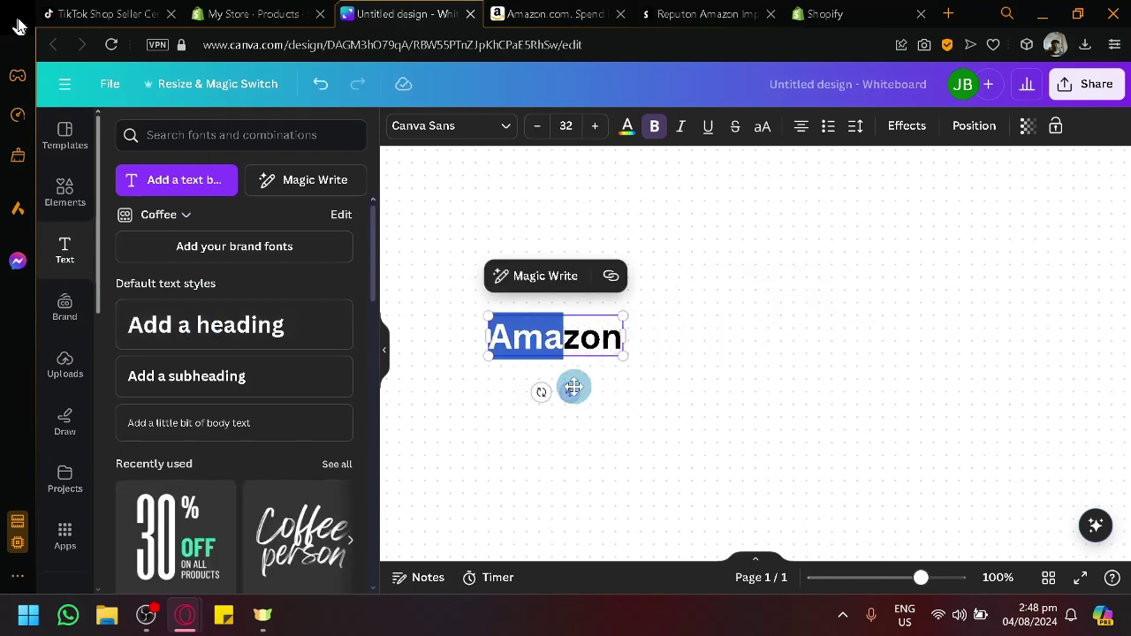
# Add a second copy of the Amazon heading above and to its right, and change its text to "Tiktok".
pyautogui.write('Amazon')
pyautogui.doubleClick(821, 239)
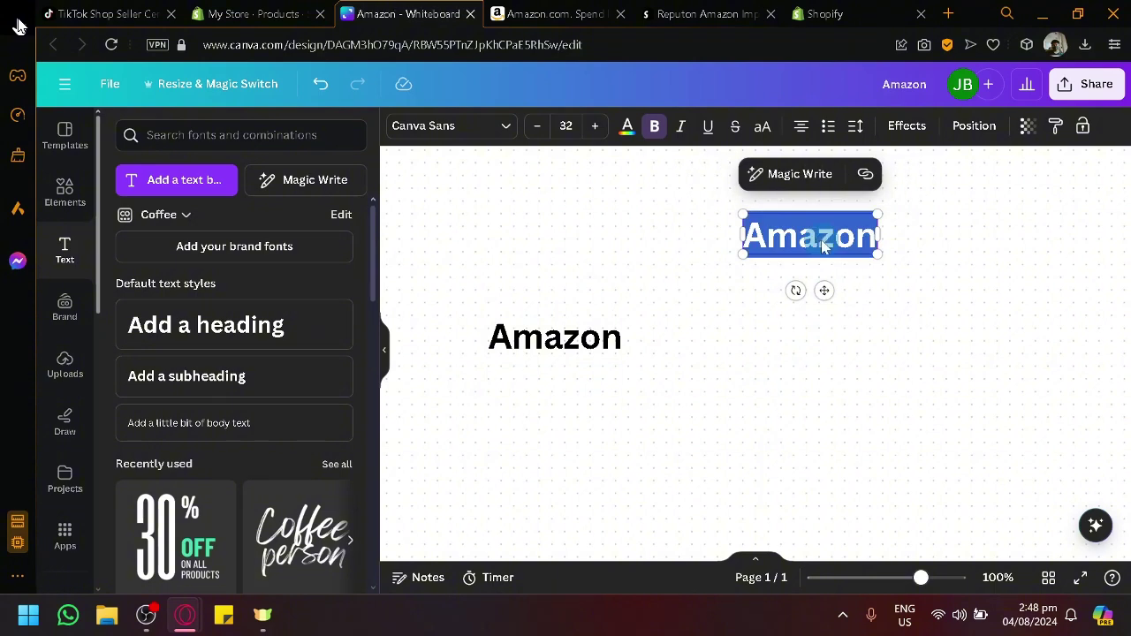
pyautogui.write('Tiktok')
pyautogui.click(517, 395)
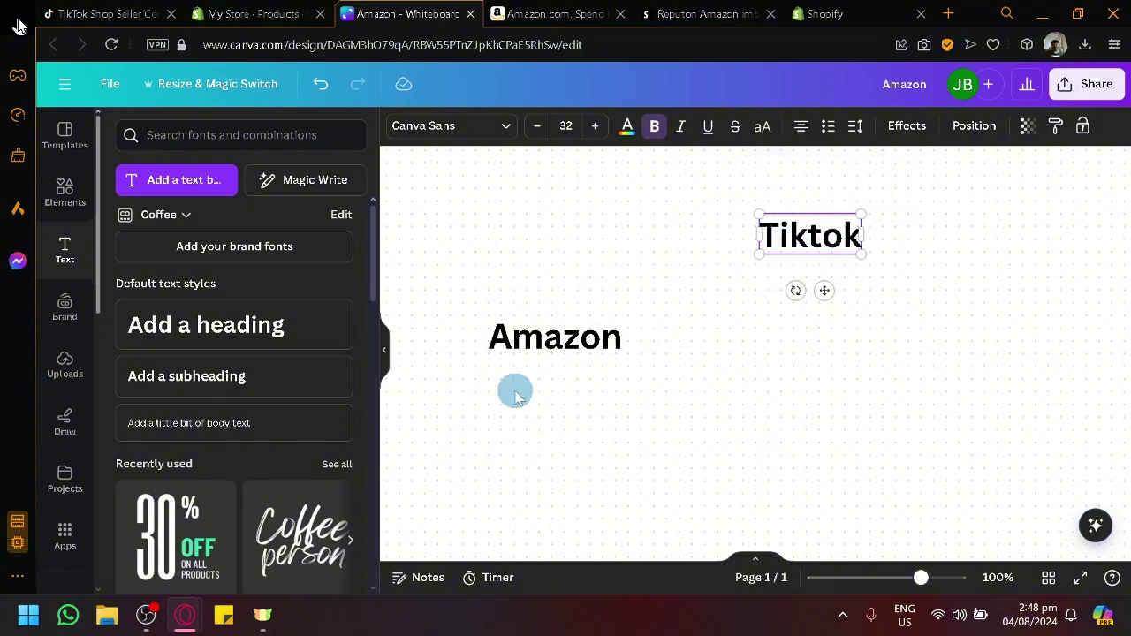
pyautogui.click(383, 350)
# Duplicate the Tiktok heading, change the copy to "Shopify", and line up Amazon, Shopify and Tiktok in one row.
pyautogui.click(662, 240)
pyautogui.hotkey('ctrl', 'c')
pyautogui.hotkey('ctrl', 'v')
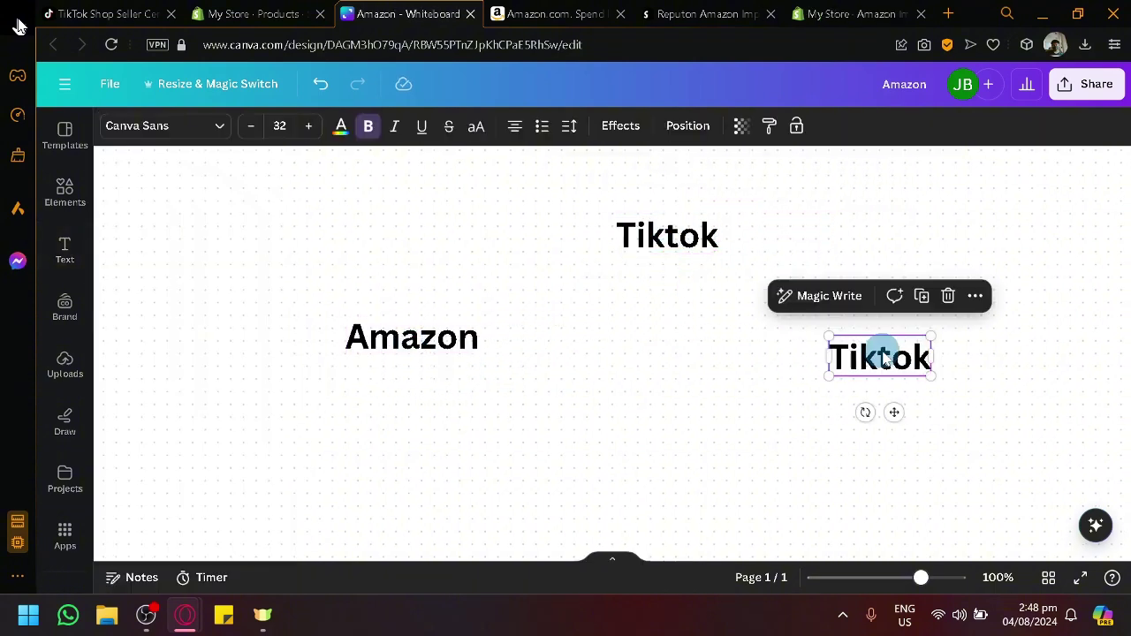
pyautogui.doubleClick(881, 349)
pyautogui.write('Shop')
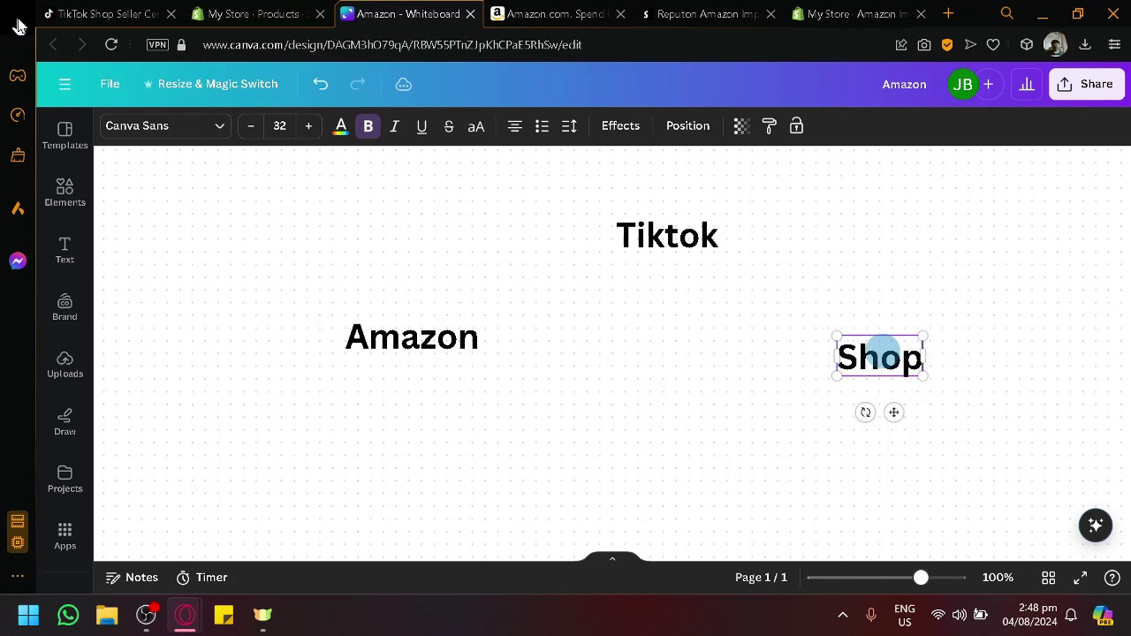
pyautogui.write('ify')
pyautogui.moveTo(879, 422); pyautogui.dragTo(672, 383)
pyautogui.moveTo(698, 241); pyautogui.dragTo(952, 349)
pyautogui.click(525, 482)
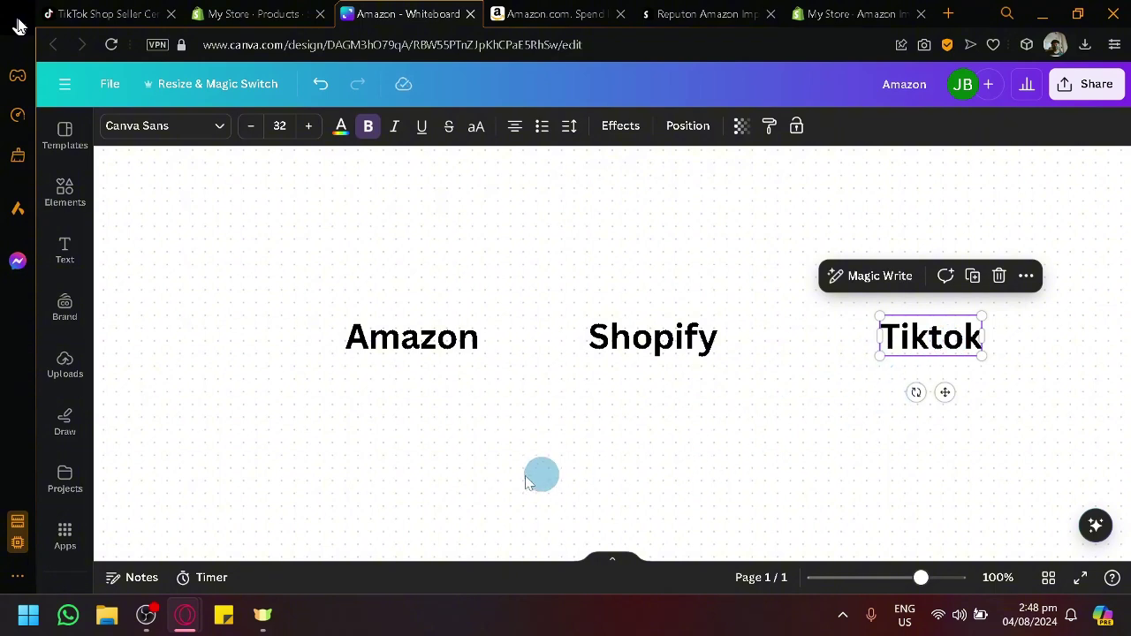
# Draw a red arrow arching from Amazon to Tiktok, undo it, and draw a red arrow from Shopify to Tiktok instead.
pyautogui.click(76, 433)
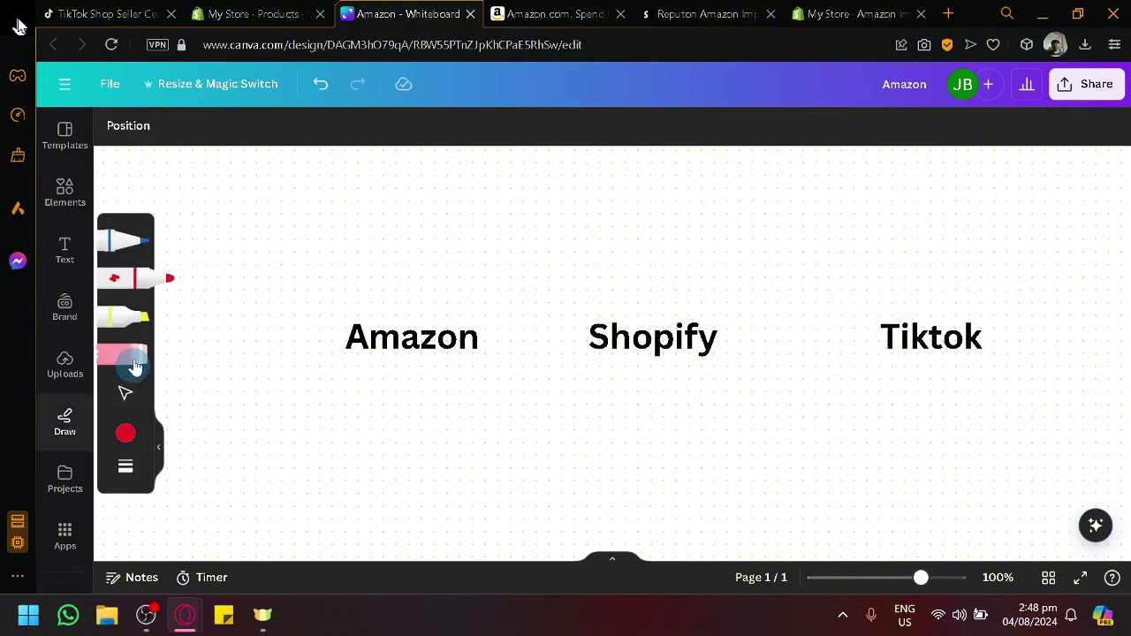
pyautogui.moveTo(451, 320)
pyautogui.mouseDown()
pyautogui.moveTo(560, 225)
pyautogui.moveTo(889, 261)
pyautogui.moveTo(930, 309)
pyautogui.mouseUp()
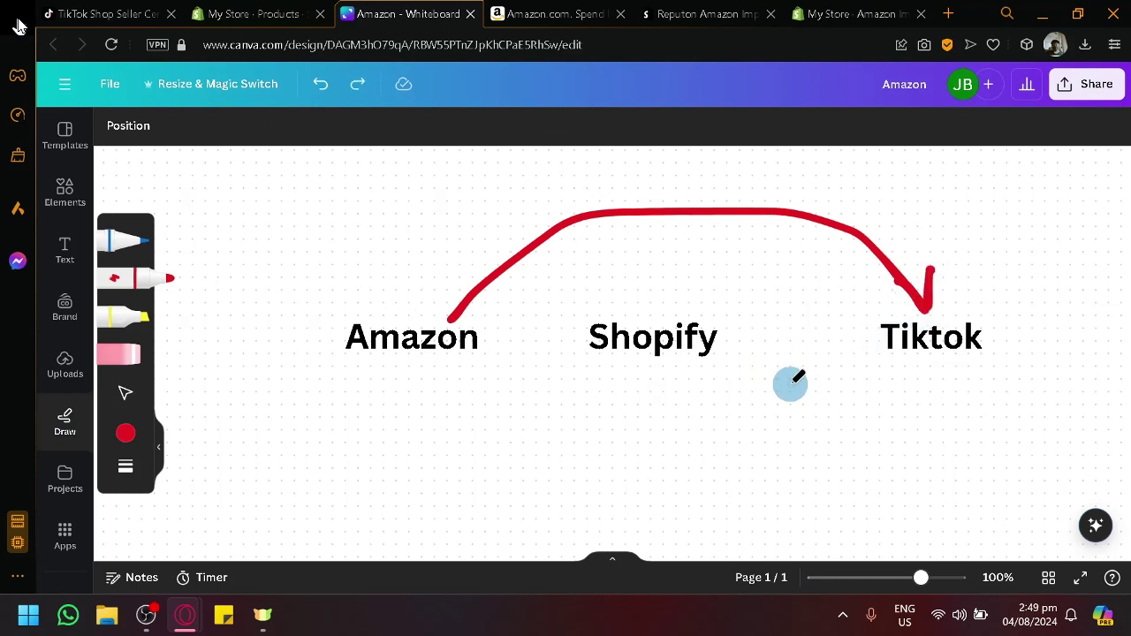
pyautogui.hotkey('ctrl', 'z')
pyautogui.hotkey('ctrl', 'z')
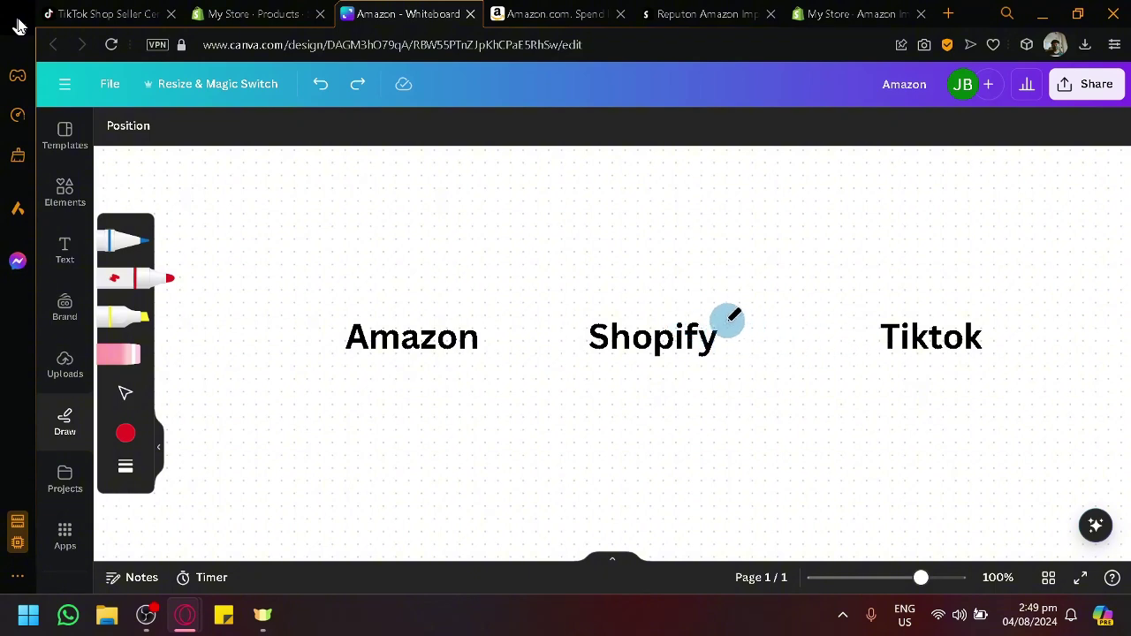
pyautogui.moveTo(726, 334); pyautogui.dragTo(855, 336)
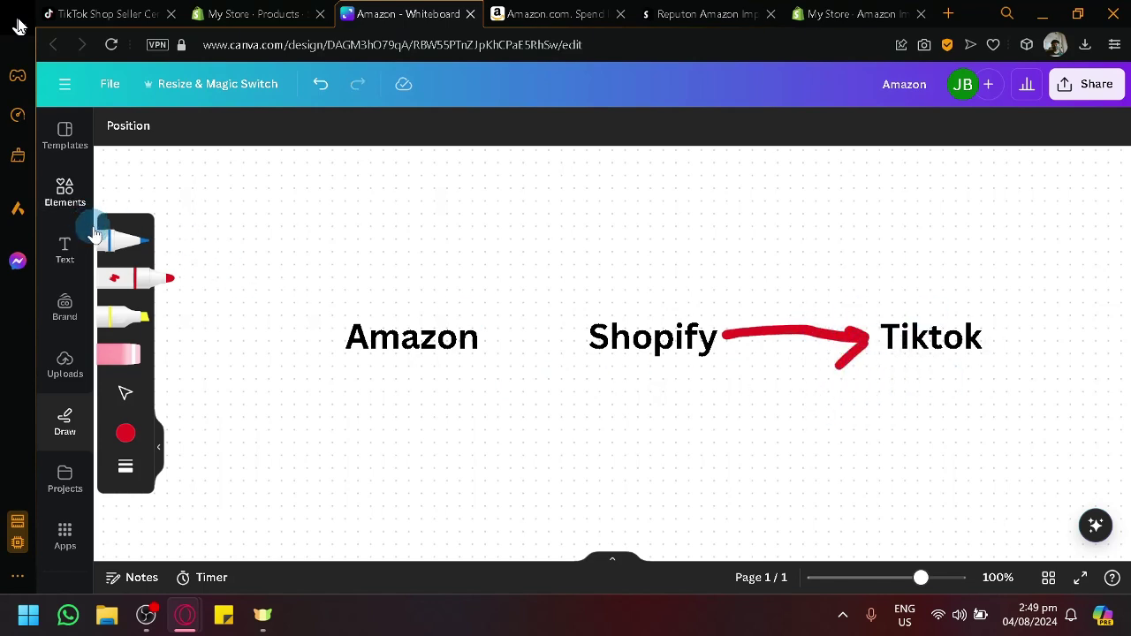
# Return to Amazon Importer in the Shopify store and advance its product tour to the first-product import form.
pyautogui.click(707, 13)
pyautogui.click(853, 13)
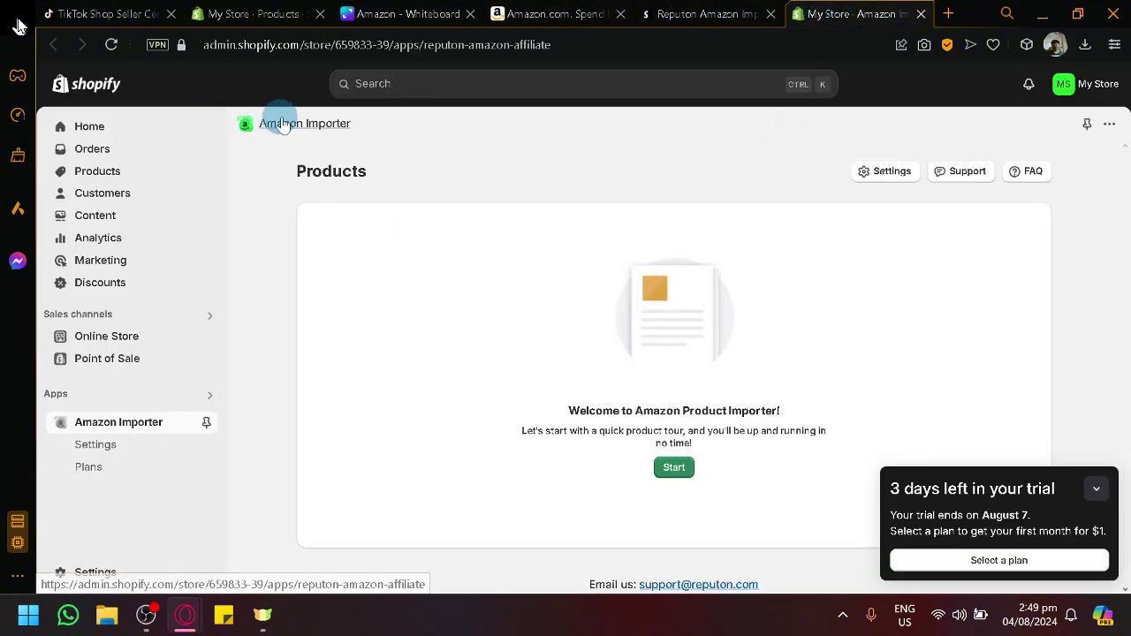
pyautogui.click(674, 468)
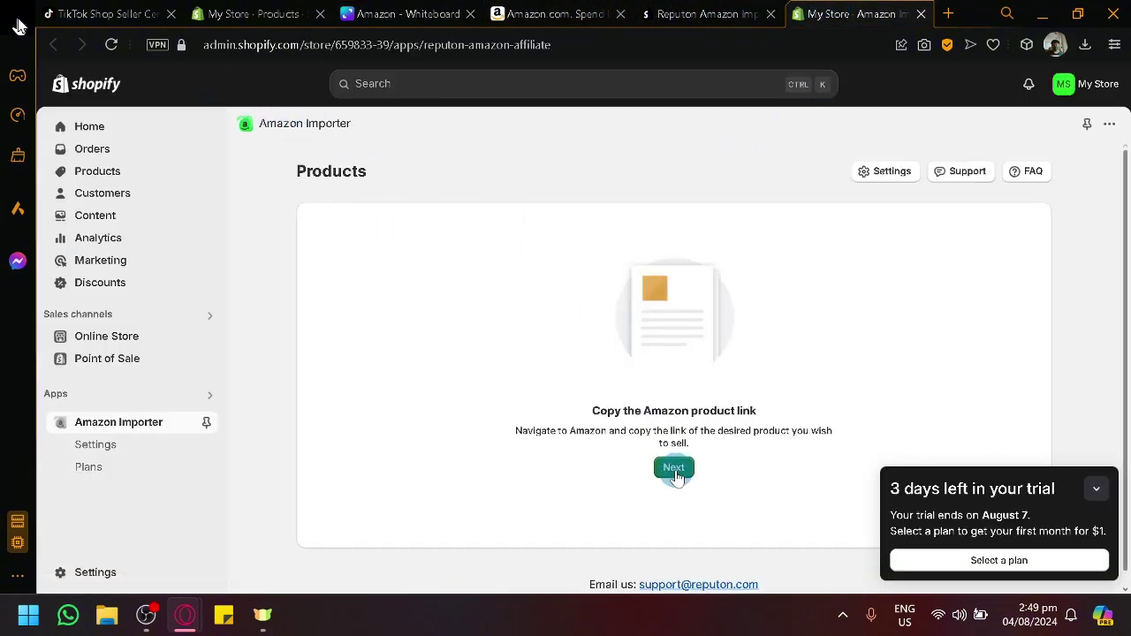
pyautogui.click(675, 473)
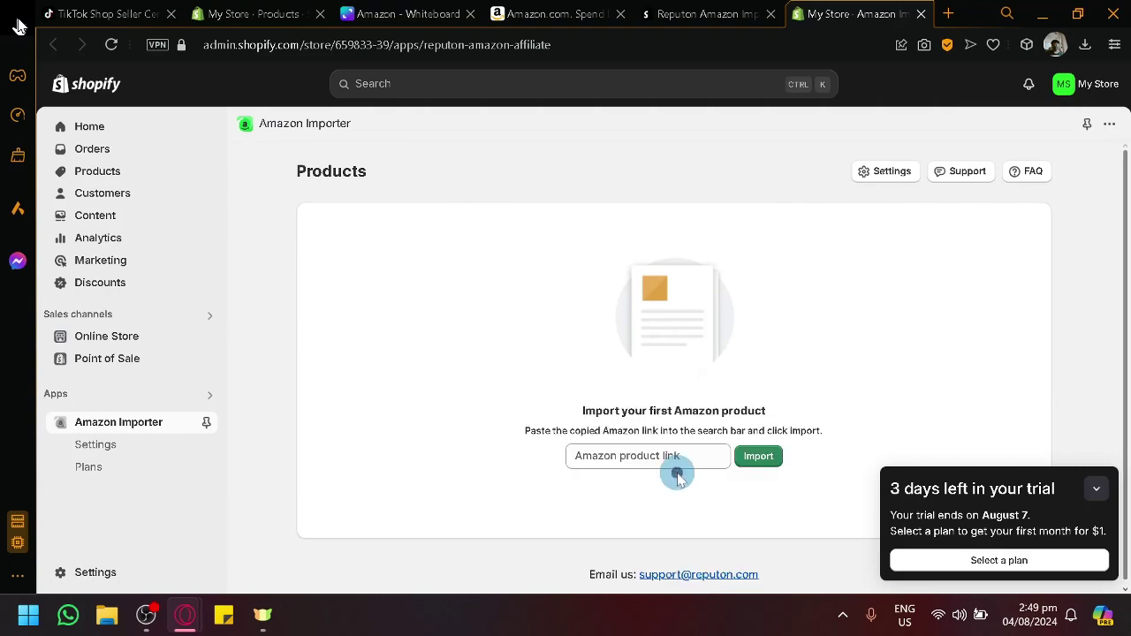
# Open the clear ESR iPhone 14/13 case from the Amazon home page and copy its product link.
pyautogui.click(402, 13)
pyautogui.click(552, 14)
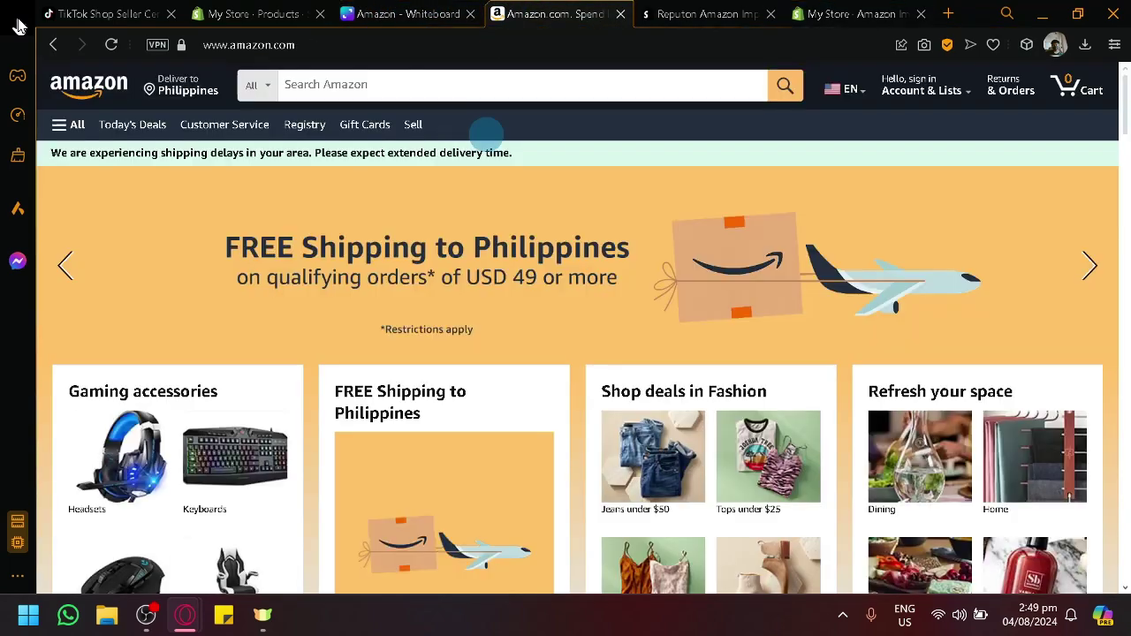
pyautogui.scroll(-4, 477, 338)
pyautogui.scroll(-8, 477, 339)
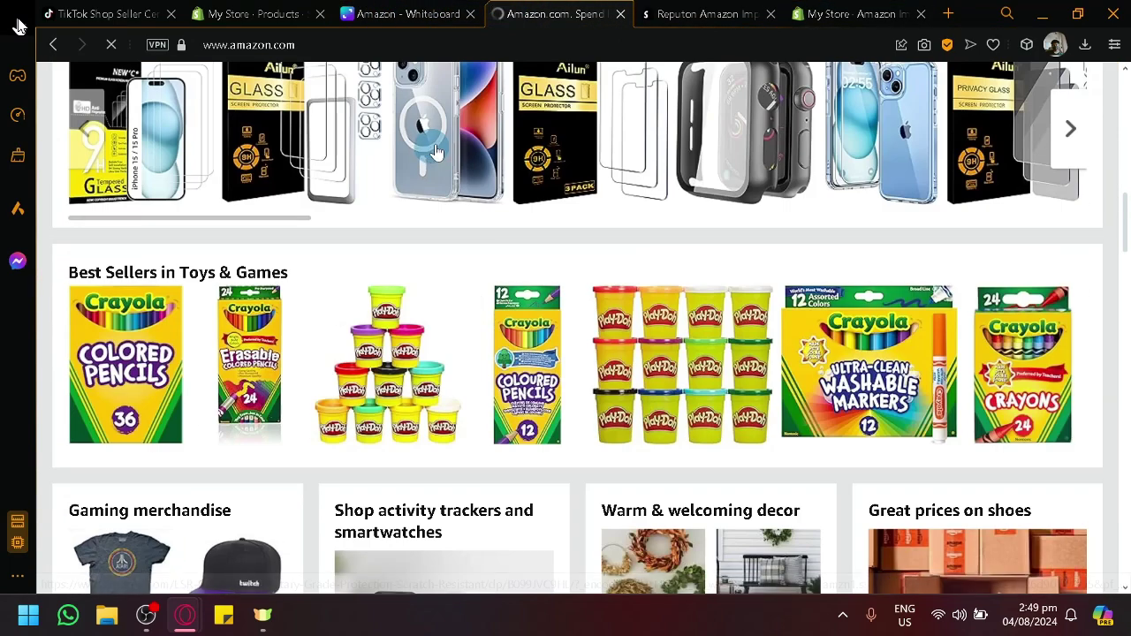
pyautogui.click(451, 161)
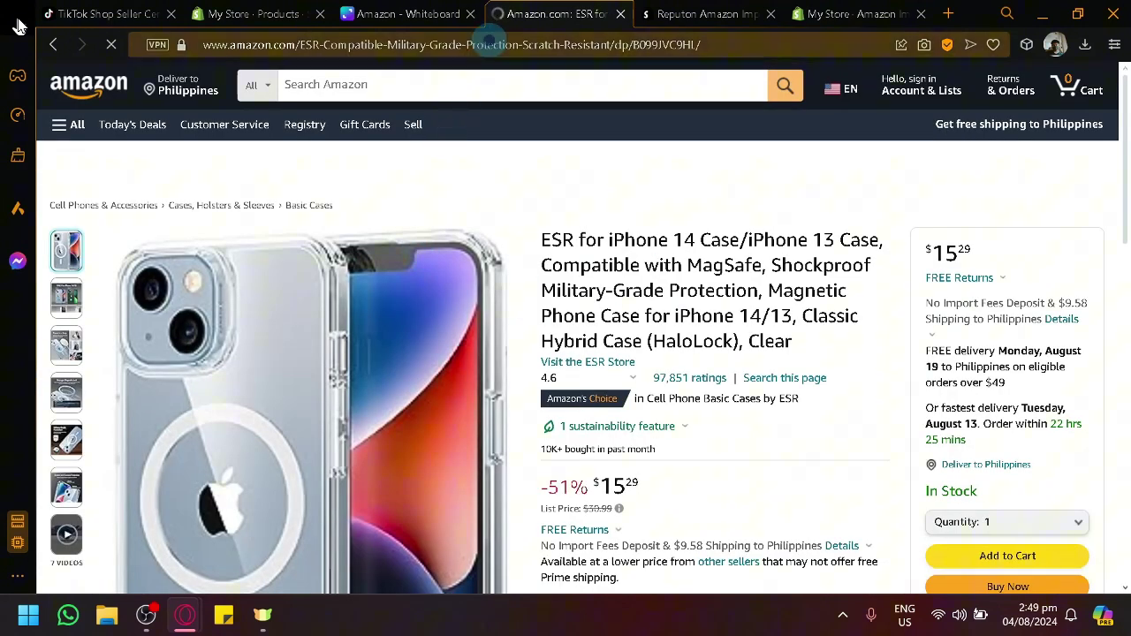
pyautogui.click(490, 44)
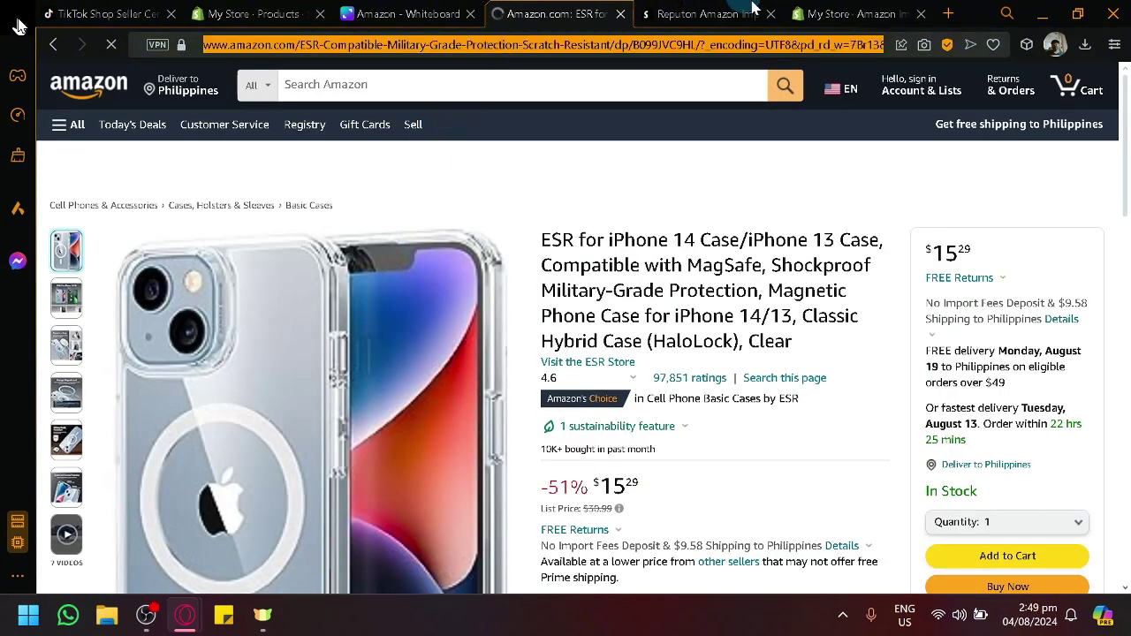
# Import the ESR iPhone case from its copied link in Amazon Importer, add the previewed product, and collapse the trial notice.
pyautogui.click(850, 14)
pyautogui.click(648, 455)
pyautogui.hotkey('ctrl', 'v')
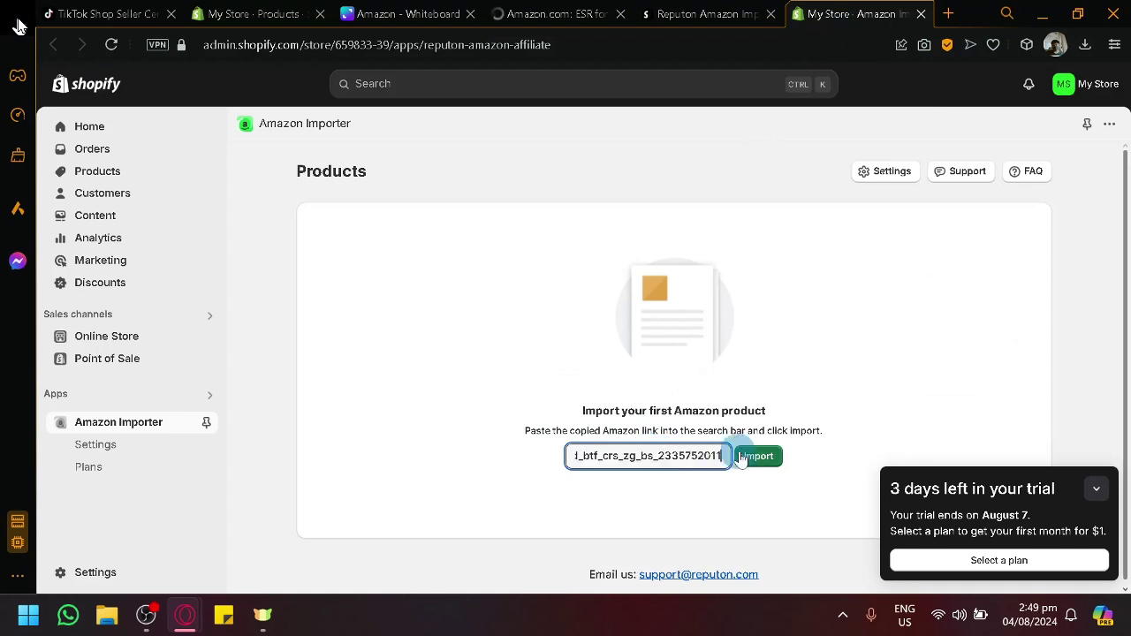
pyautogui.click(760, 456)
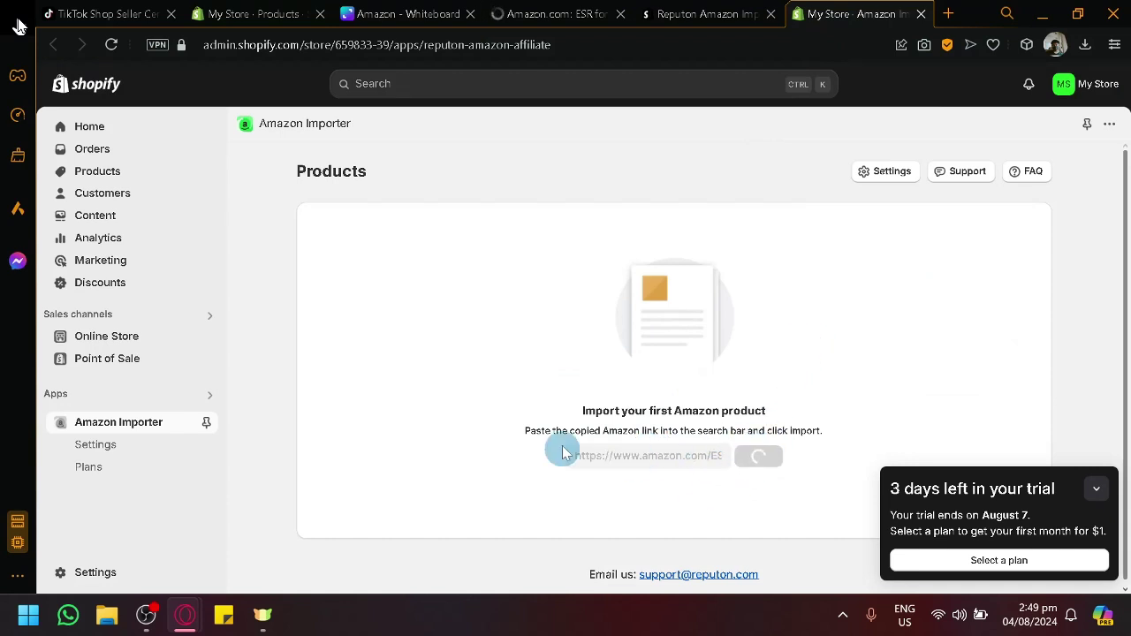
pyautogui.scroll(-3, 723, 336)
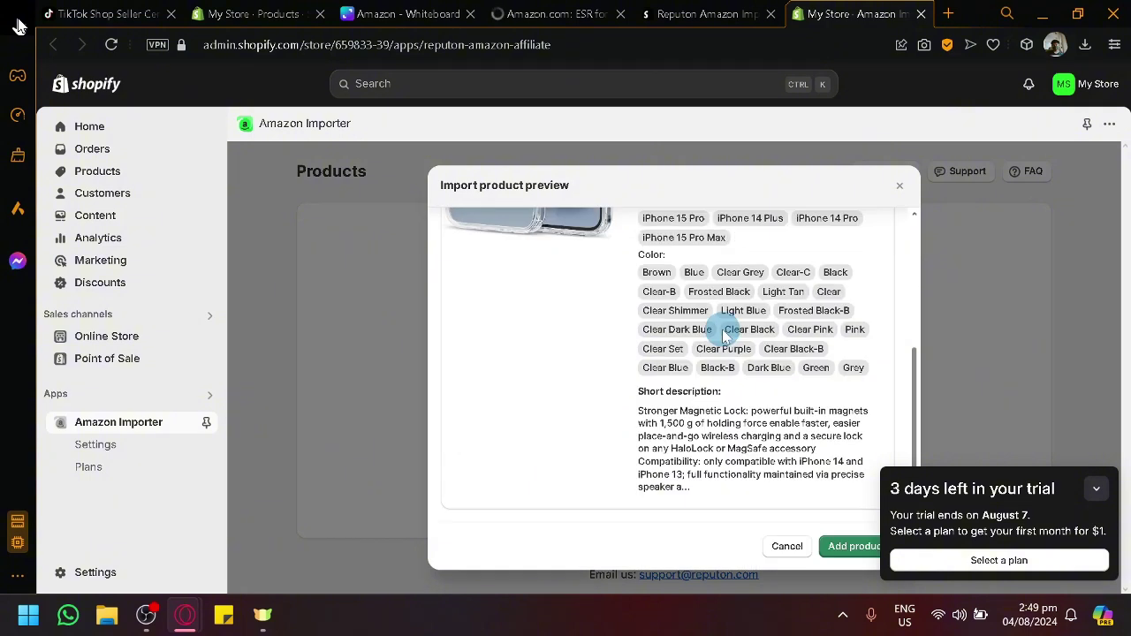
pyautogui.click(855, 546)
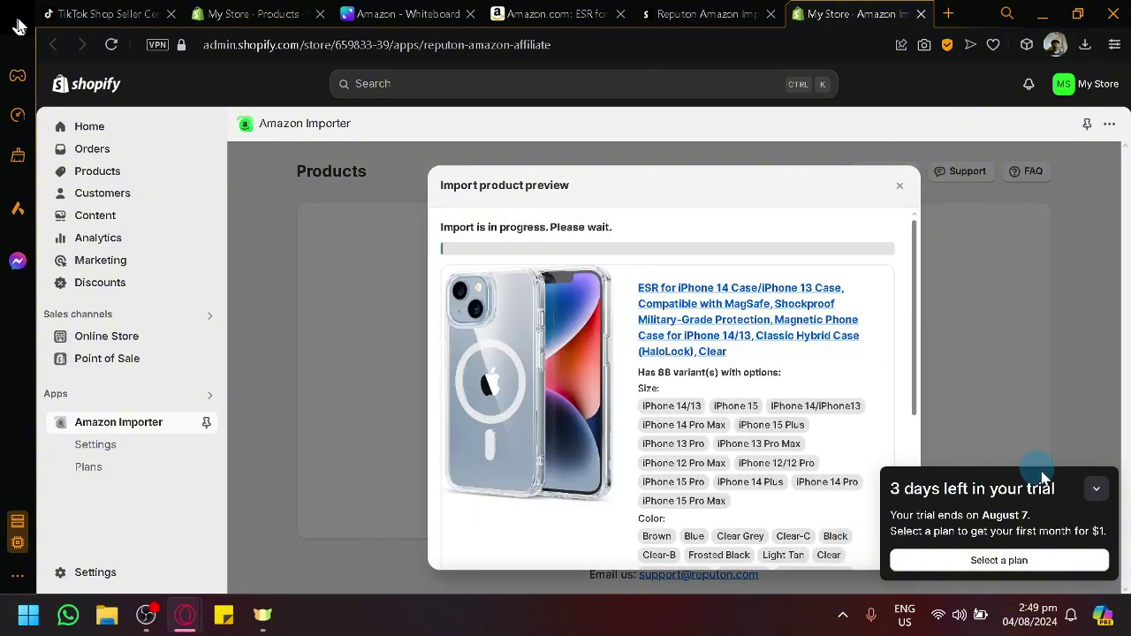
pyautogui.click(1096, 492)
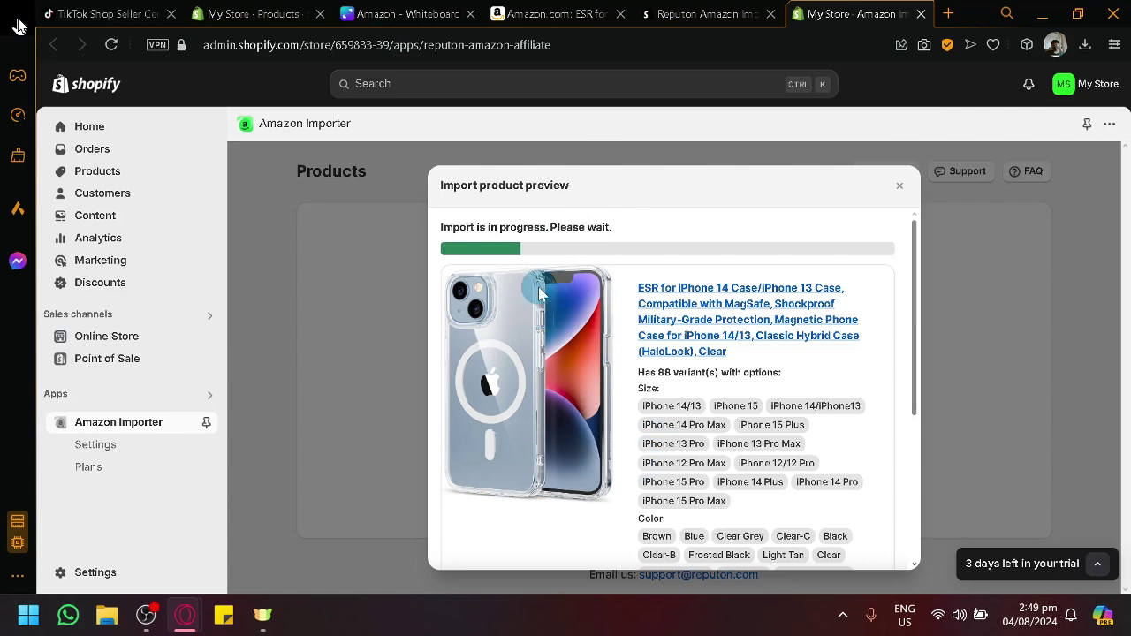
# On the Canva whiteboard, circle Shopify in red and draw a red arrow from Amazon to Shopify.
pyautogui.click(404, 12)
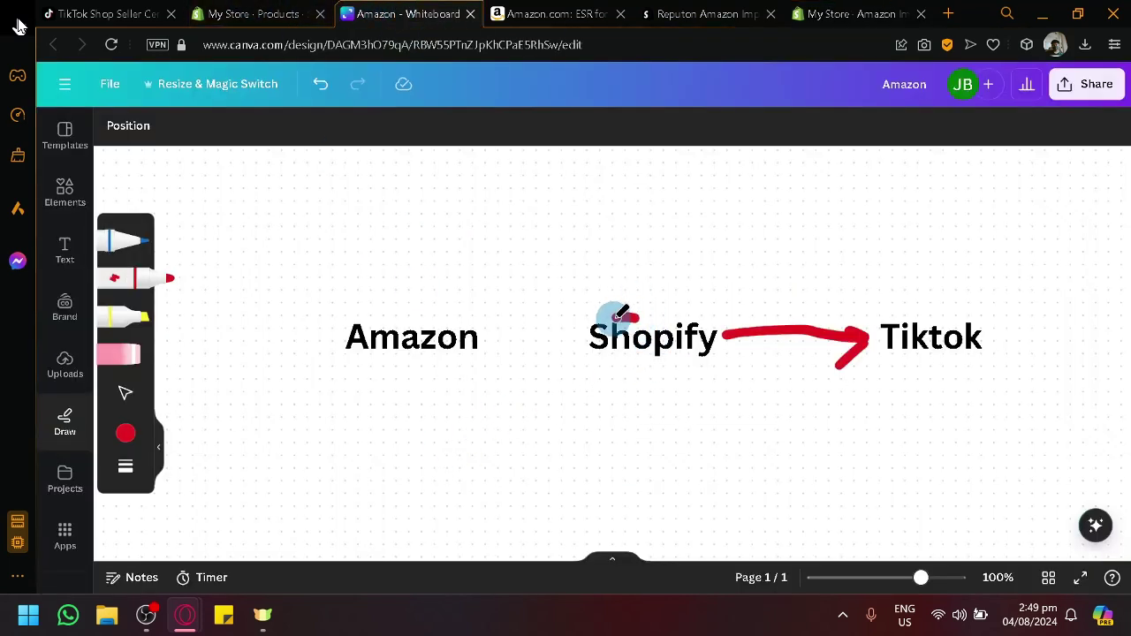
pyautogui.moveTo(616, 316)
pyautogui.mouseDown()
pyautogui.moveTo(603, 374)
pyautogui.moveTo(724, 321)
pyautogui.moveTo(622, 308)
pyautogui.mouseUp()
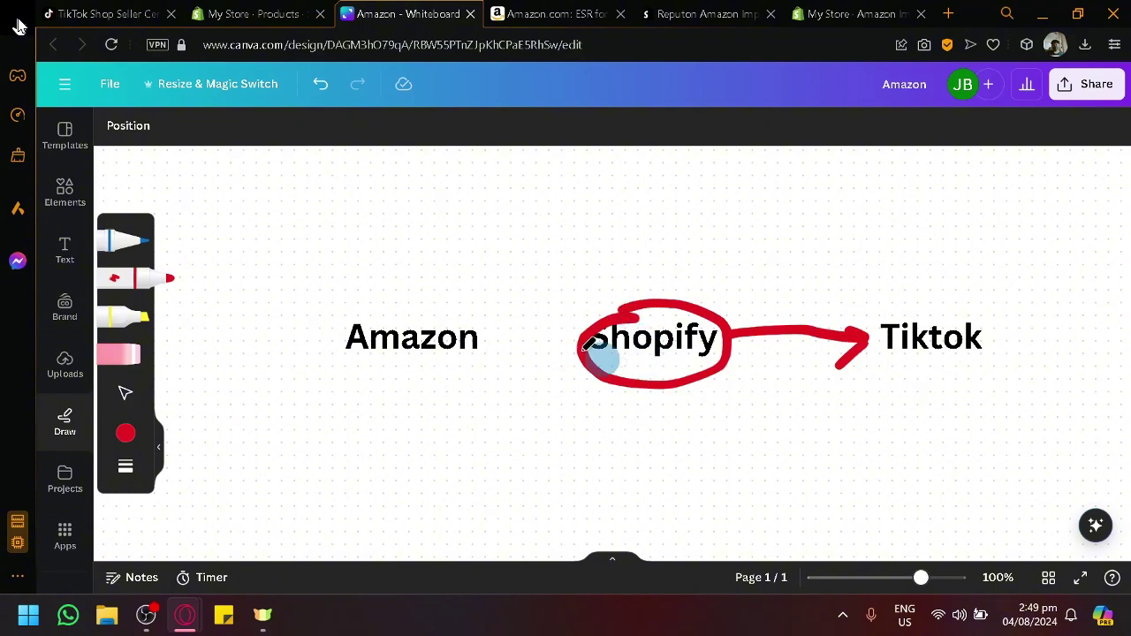
pyautogui.moveTo(495, 339); pyautogui.dragTo(577, 346)
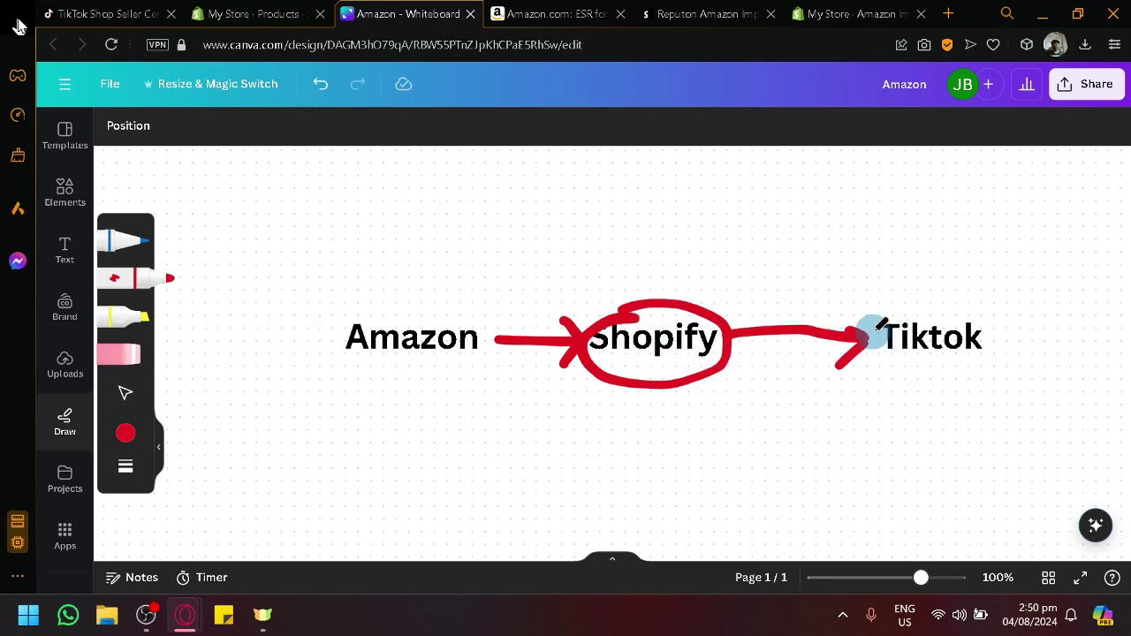
# Draw a red circle around the Tiktok text on the whiteboard.
pyautogui.moveTo(873, 331)
pyautogui.mouseDown()
pyautogui.moveTo(945, 255)
pyautogui.moveTo(931, 386)
pyautogui.moveTo(848, 274)
pyautogui.moveTo(859, 265)
pyautogui.mouseUp()
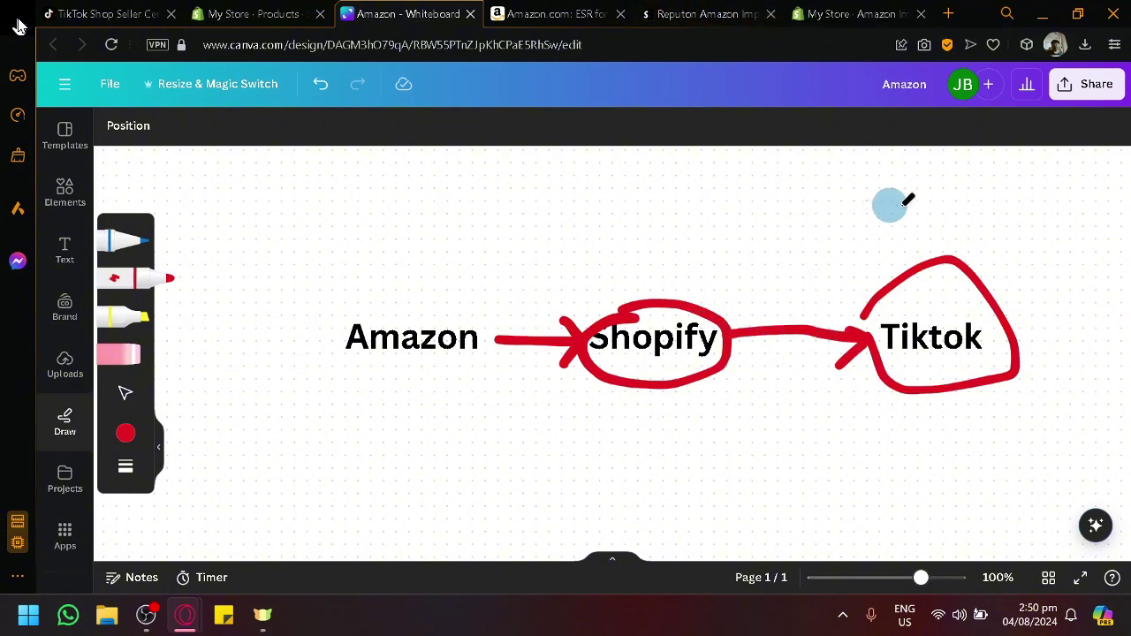
# Find the imported ESR iPhone case in Amazon Importer's product list and open it, checking the Shopify store's products.
pyautogui.click(303, 11)
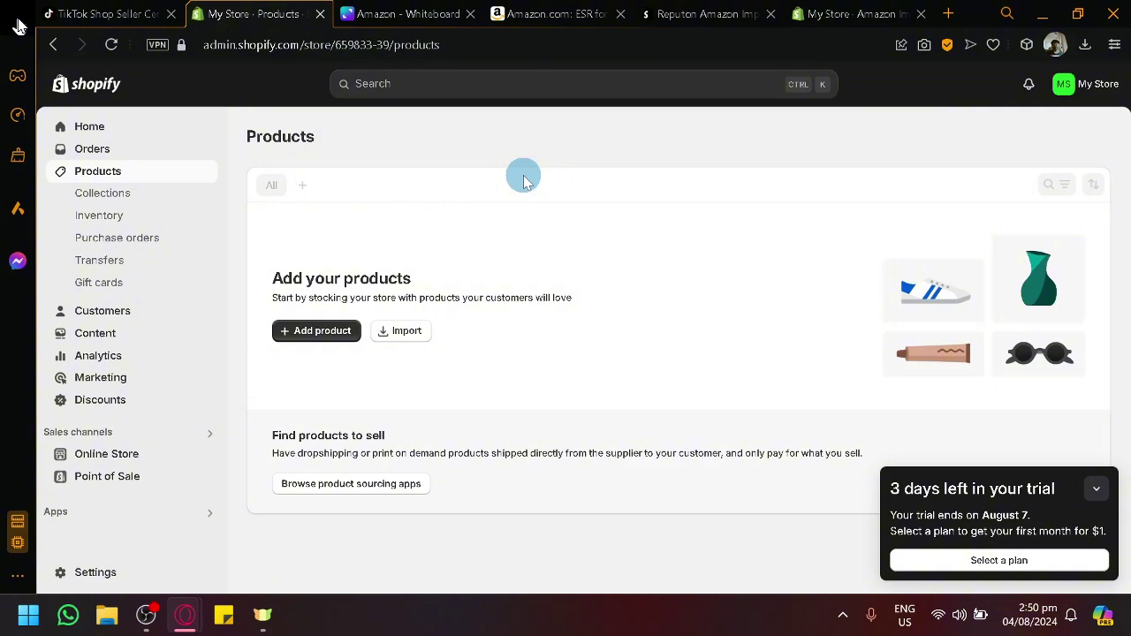
pyautogui.click(853, 13)
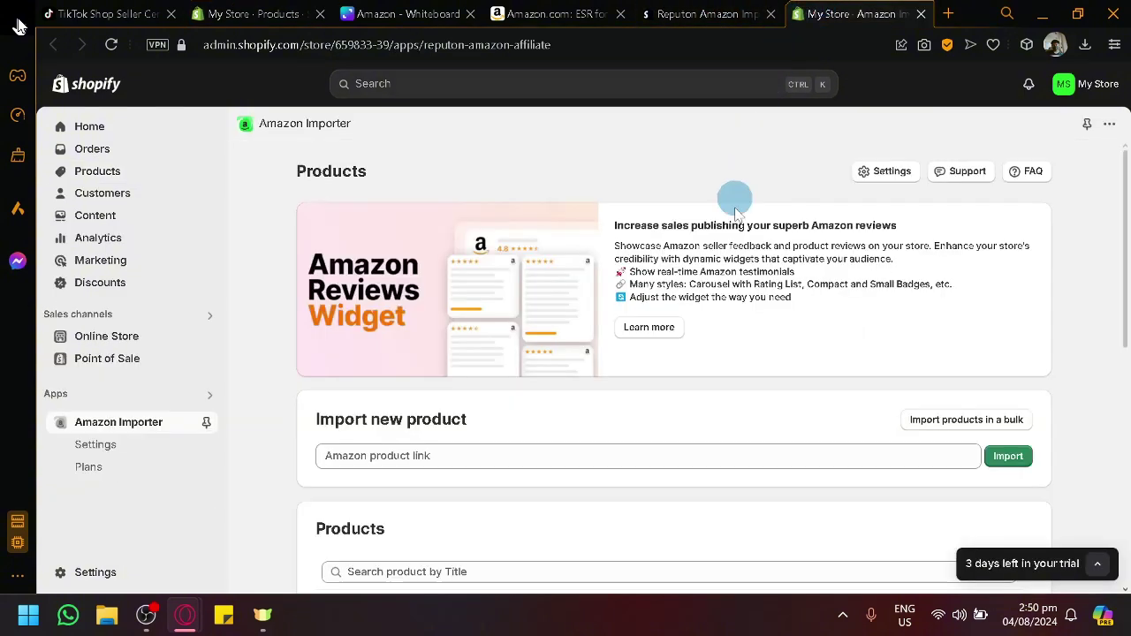
pyautogui.scroll(-3, 788, 334)
pyautogui.scroll(-2, 751, 349)
pyautogui.scroll(1, 706, 366)
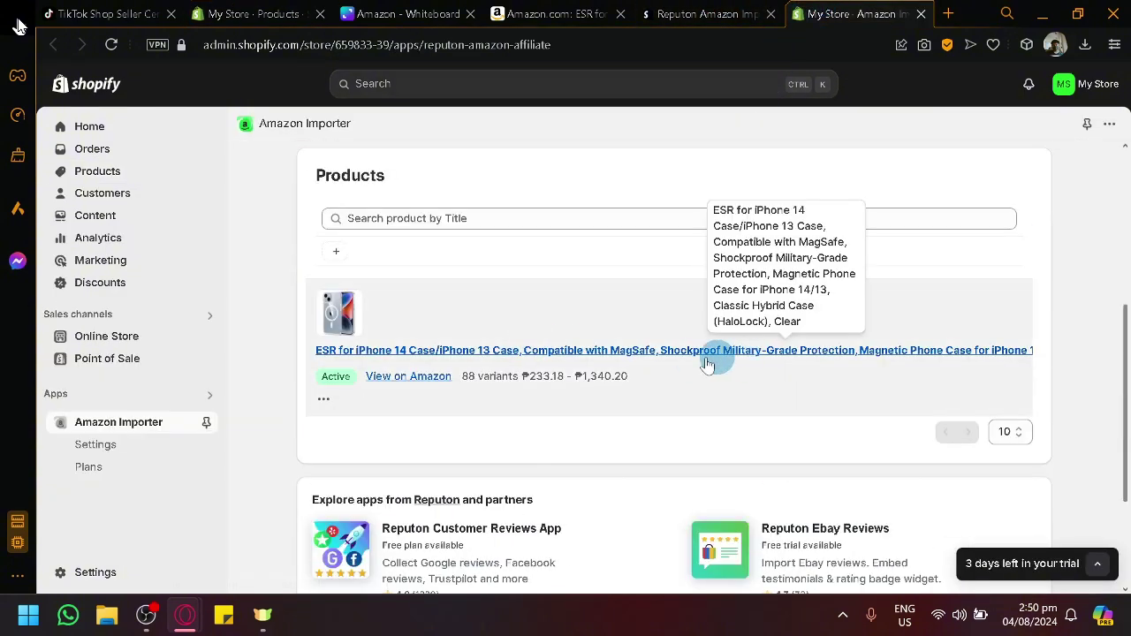
pyautogui.click(470, 351)
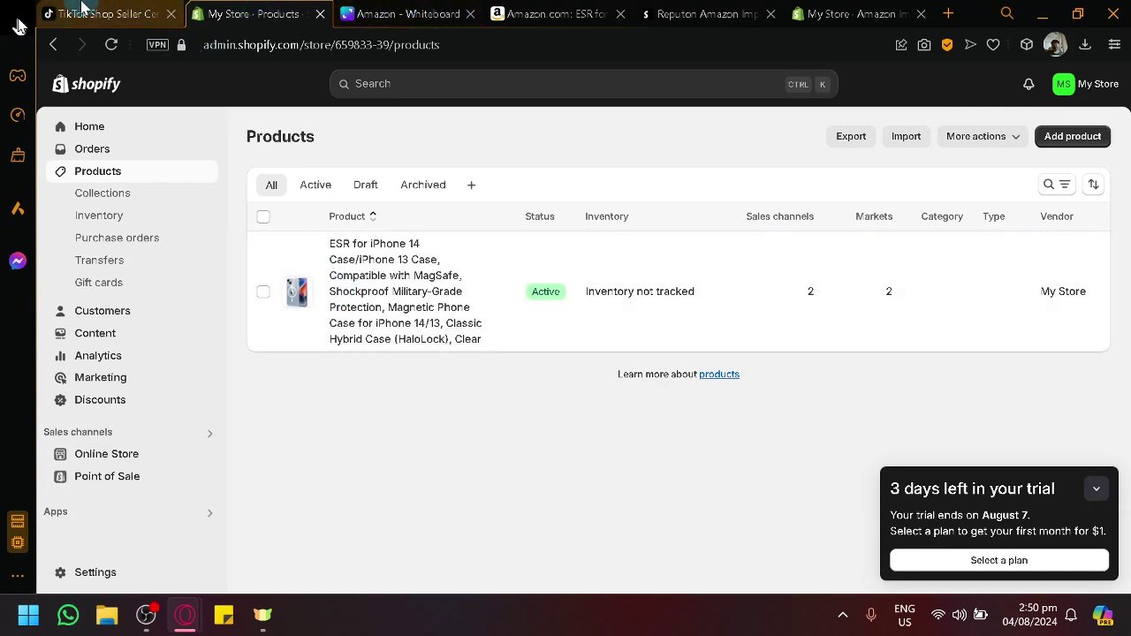
# Look over the TikTok Shop Seller Center homepage and the Shopify store's home page as the two accounts to connect.
pyautogui.click(39, 9)
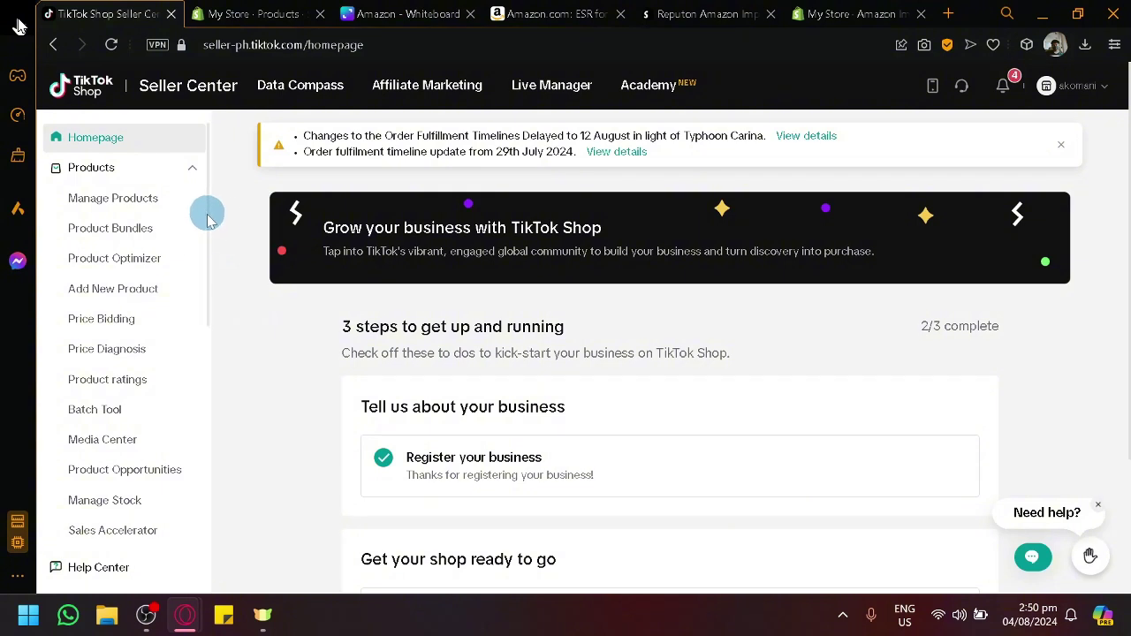
pyautogui.click(219, 9)
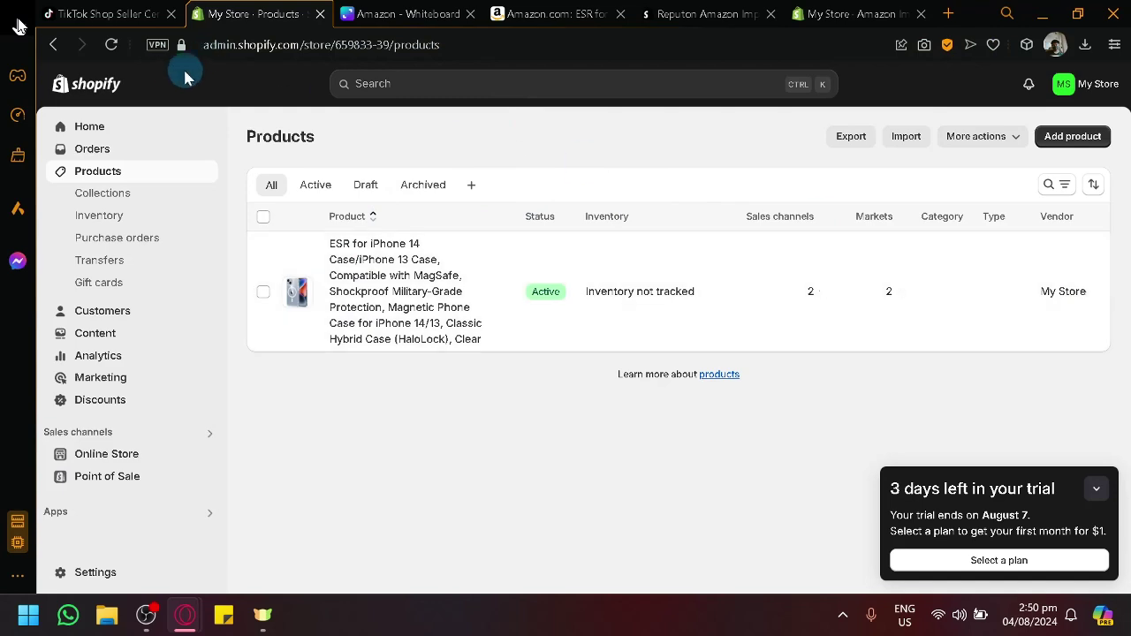
pyautogui.click(84, 125)
pyautogui.click(106, 13)
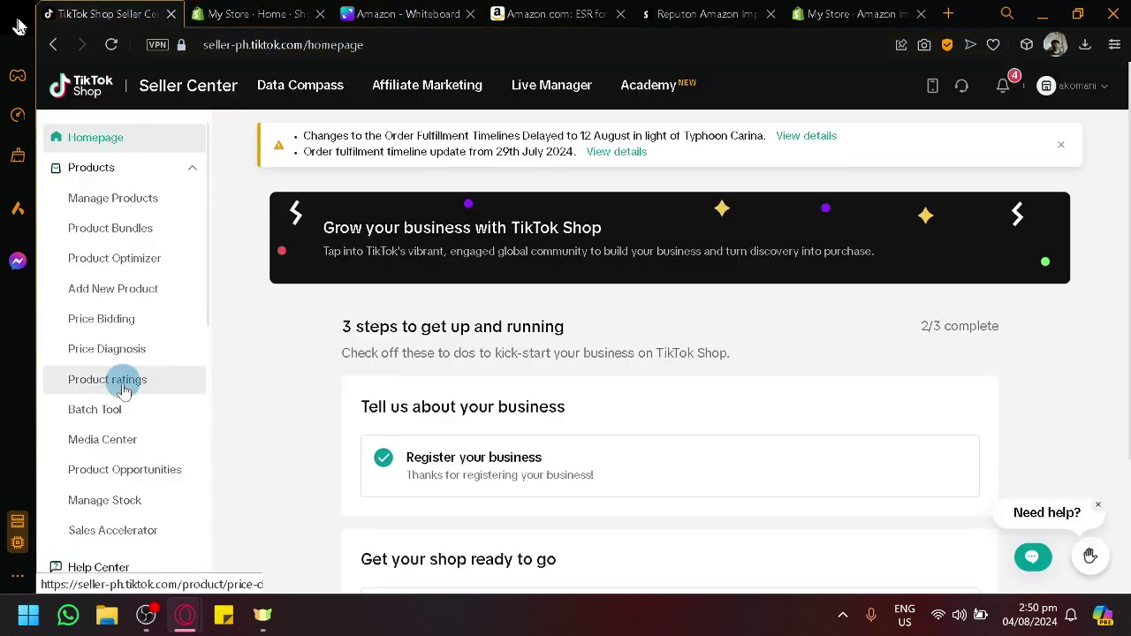
pyautogui.click(274, 14)
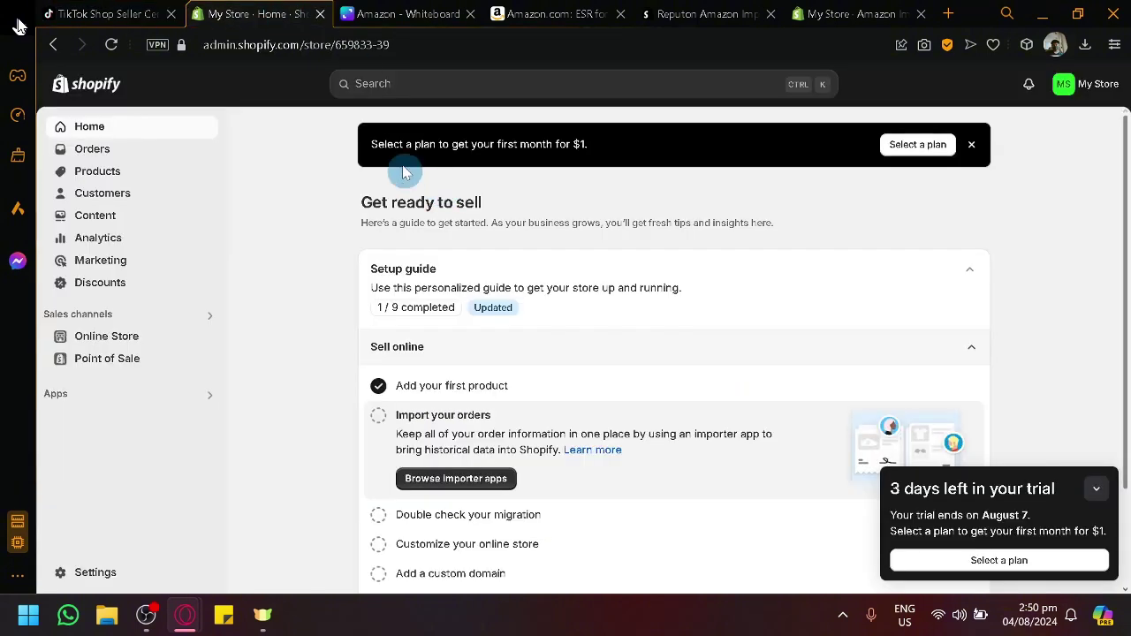
# Return to the Canva whiteboard and undo all the red pen circles and arrows.
pyautogui.click(450, 16)
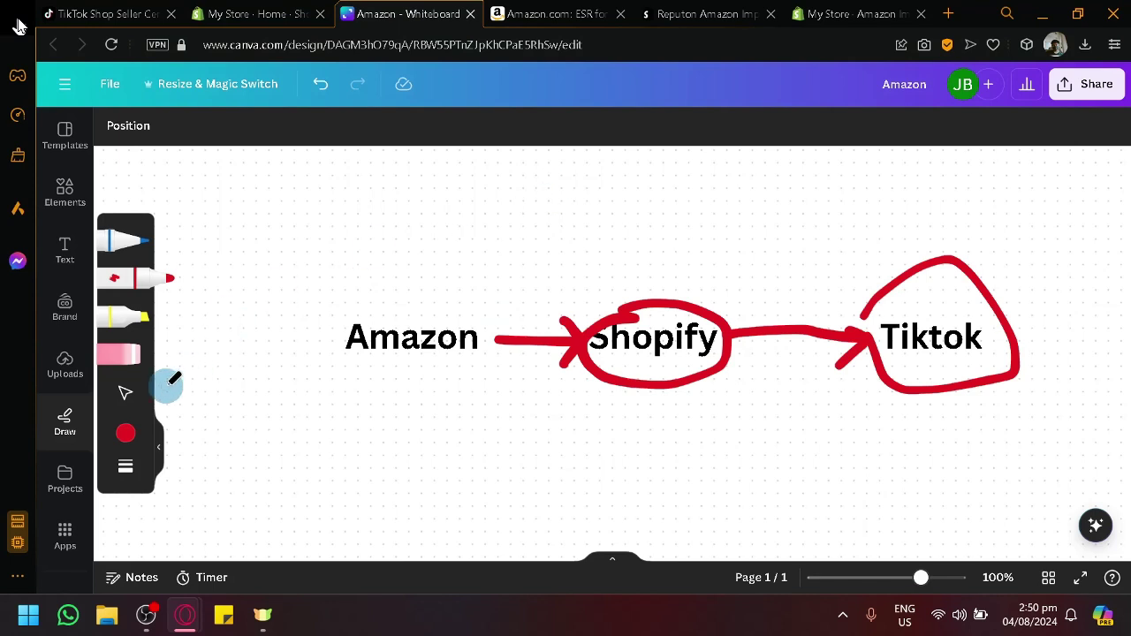
pyautogui.hotkey('ctrl', 'z')
pyautogui.hotkey('ctrl', 'z')
pyautogui.hotkey('ctrl', 'z')
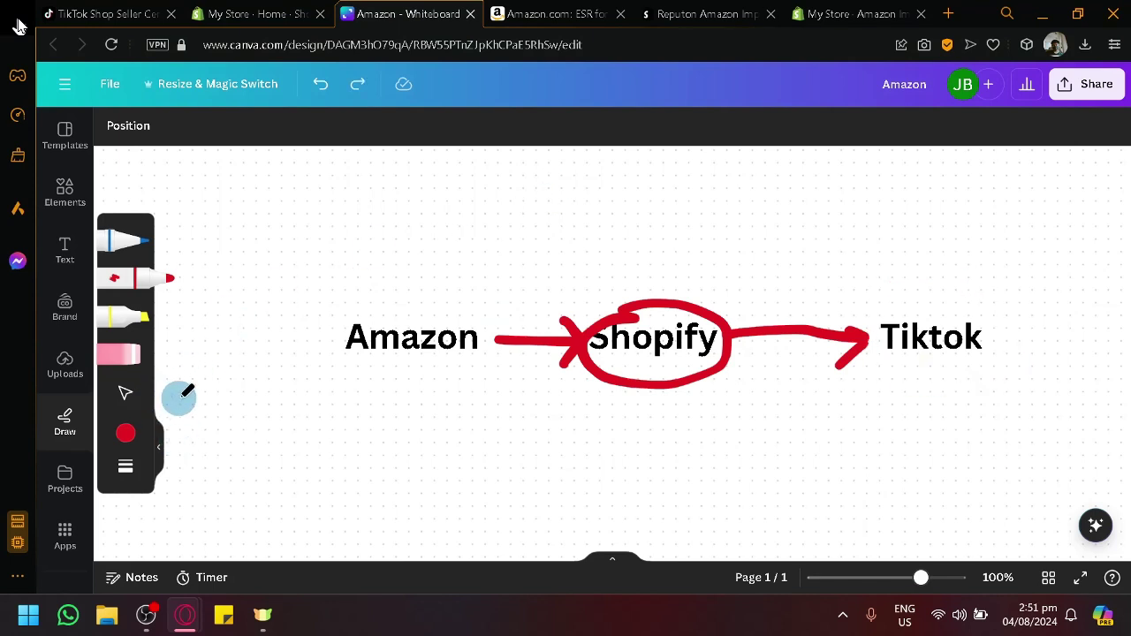
pyautogui.hotkey('ctrl', 'z')
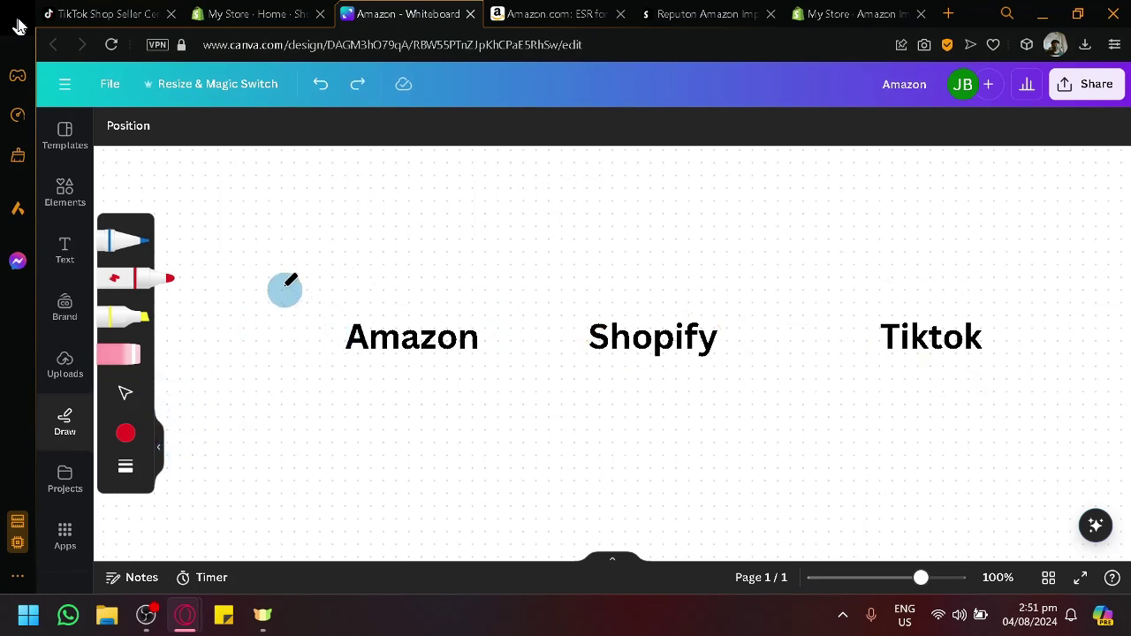
# Delete the Shopify text from the whiteboard and move the Tiktok text closer to Amazon.
pyautogui.click(126, 393)
pyautogui.click(663, 338)
pyautogui.press('Delete')
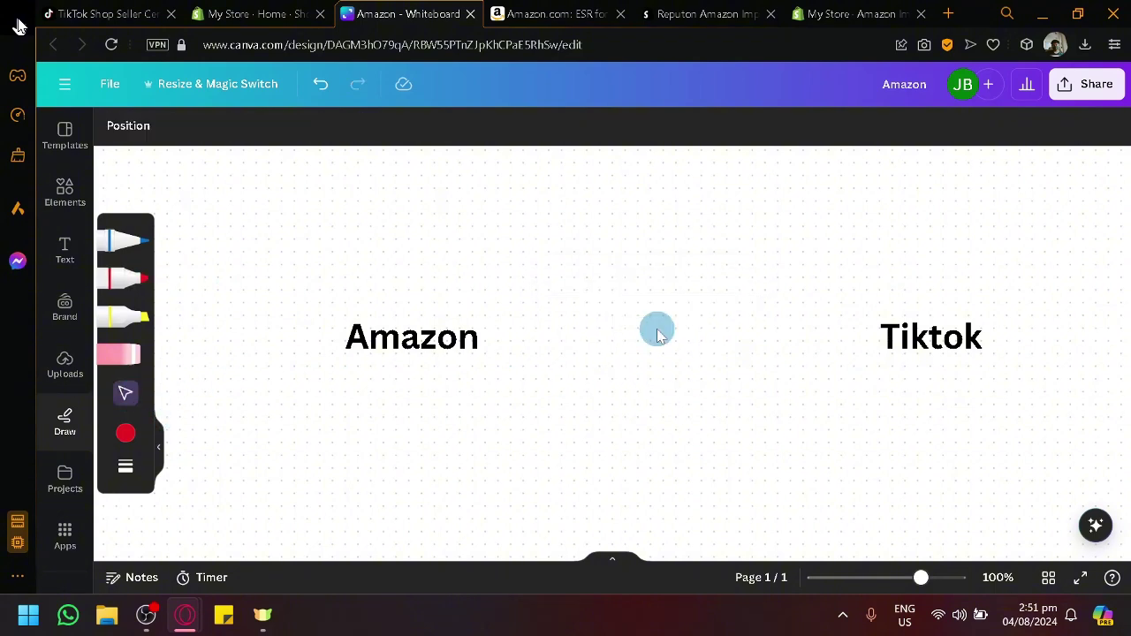
pyautogui.click(929, 345)
pyautogui.moveTo(929, 346); pyautogui.dragTo(741, 351)
pyautogui.click(791, 415)
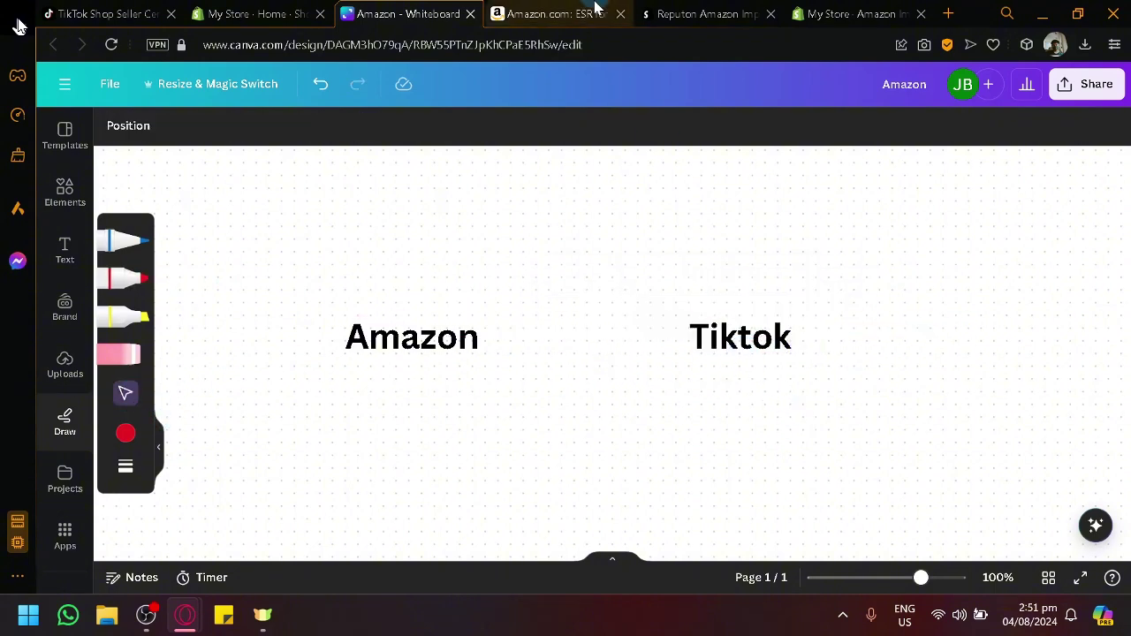
# Examine the ESR iPhone case's Amazon listing, including its title, images, price, size and colour options, and related items.
pyautogui.click(588, 13)
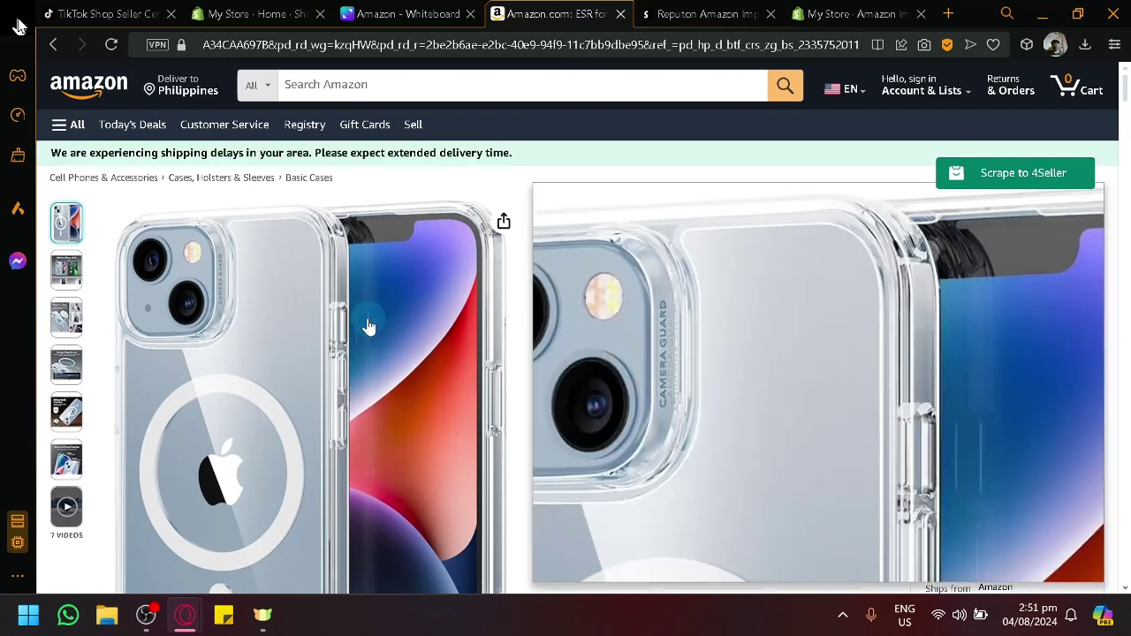
pyautogui.scroll(-3, 713, 351)
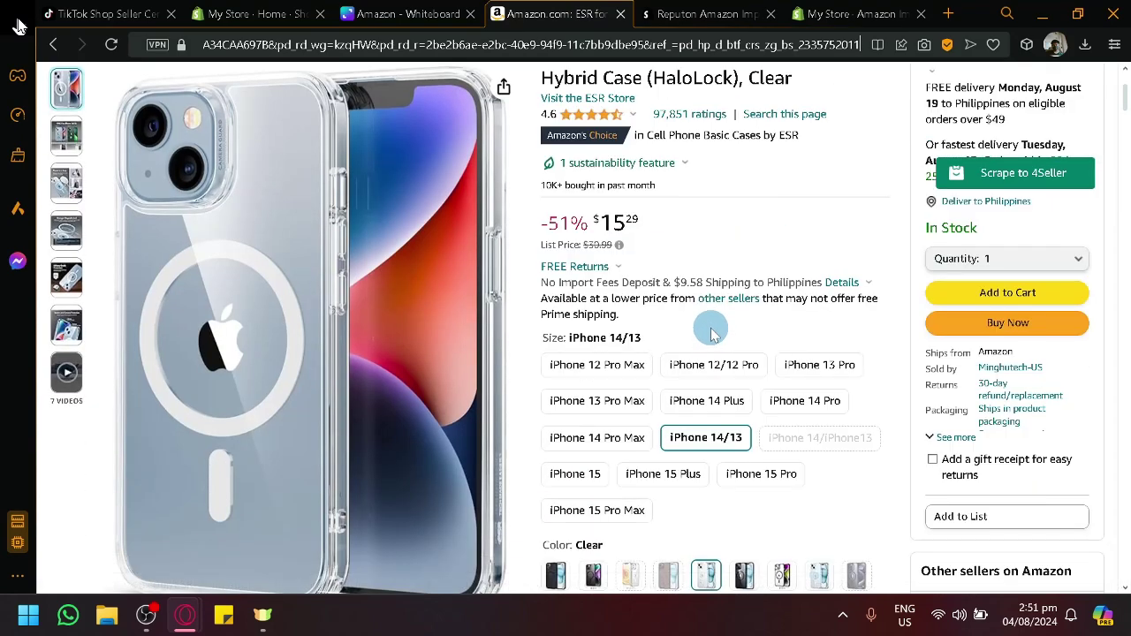
pyautogui.scroll(3, 682, 295)
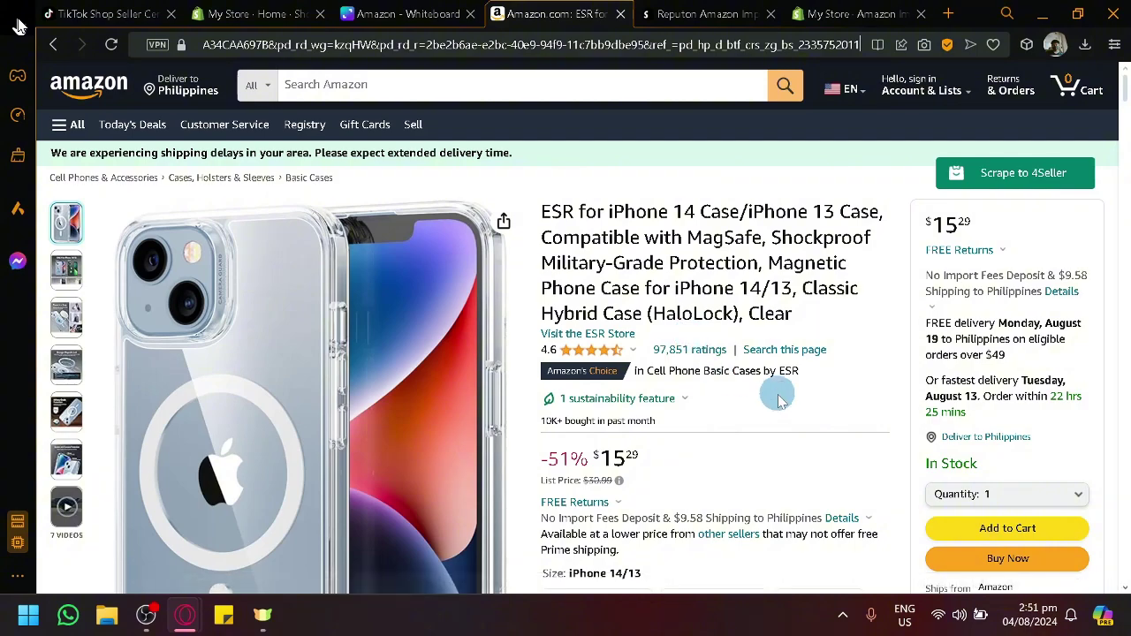
pyautogui.scroll(-2, 787, 402)
pyautogui.scroll(-5, 822, 417)
pyautogui.scroll(7, 788, 416)
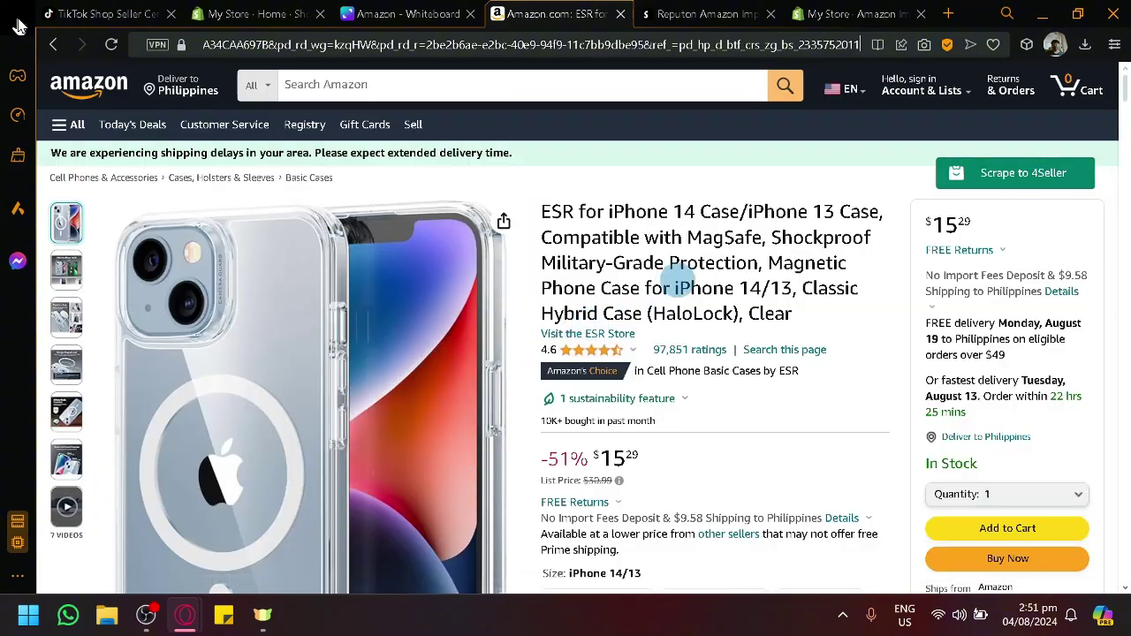
pyautogui.moveTo(804, 309); pyautogui.dragTo(588, 244)
pyautogui.click(664, 375)
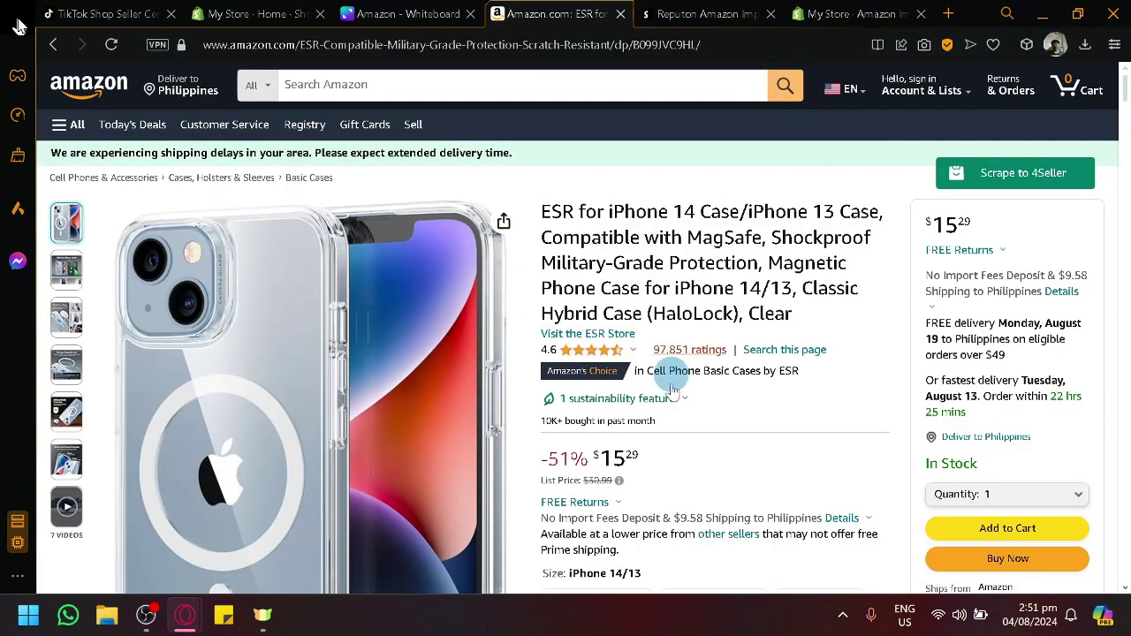
pyautogui.scroll(-2, 651, 384)
pyautogui.scroll(-15, 624, 356)
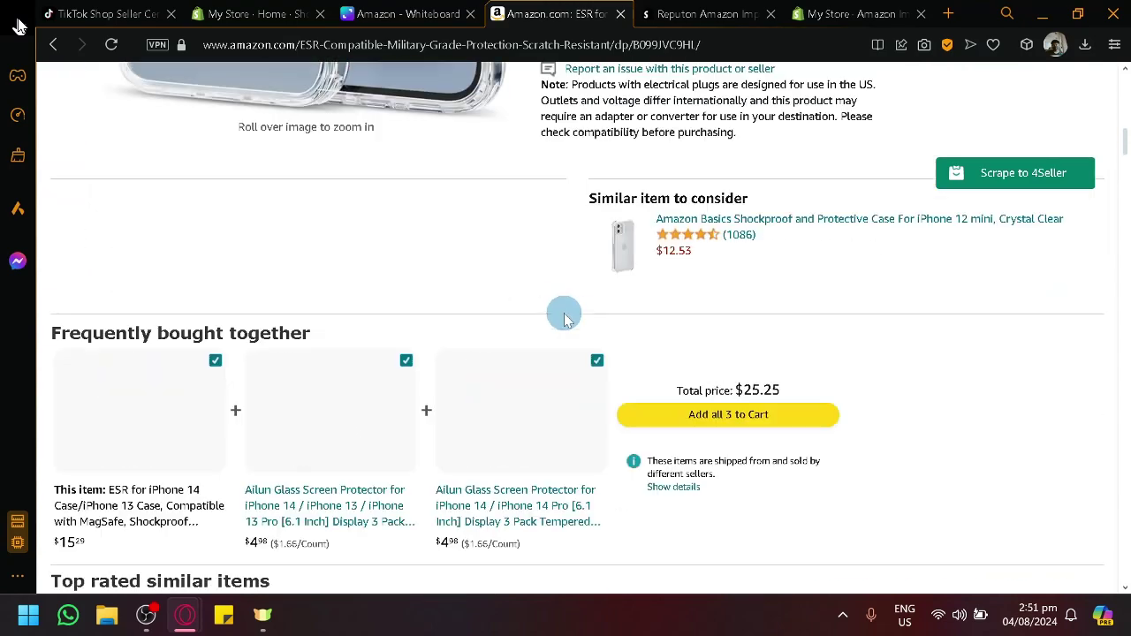
pyautogui.scroll(15, 573, 316)
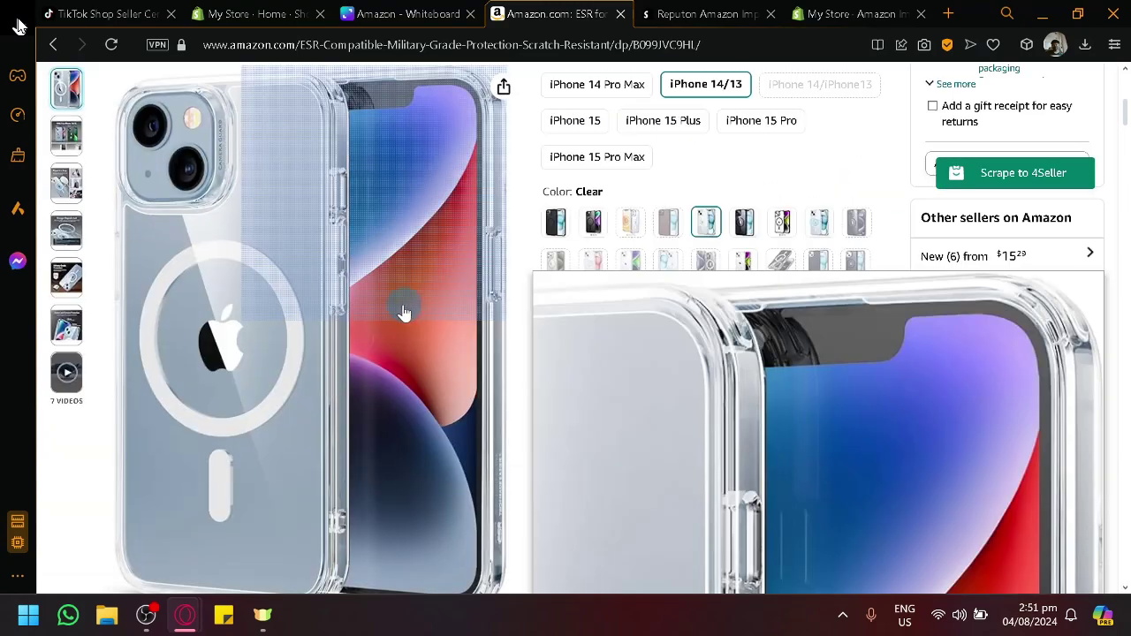
pyautogui.scroll(3, 919, 237)
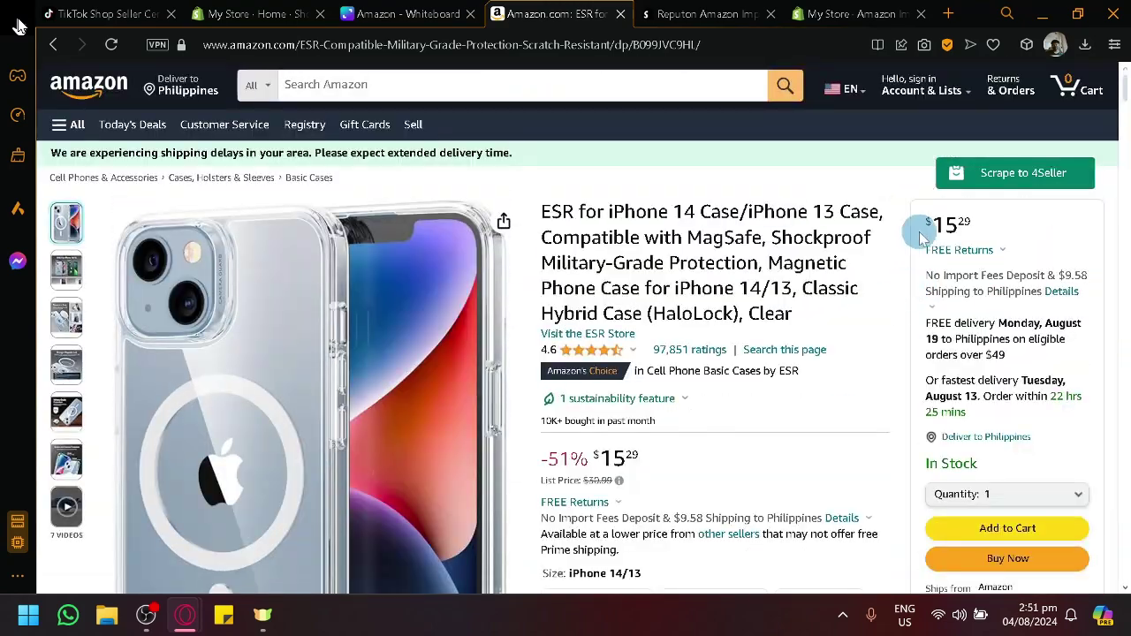
pyautogui.scroll(-3, 822, 309)
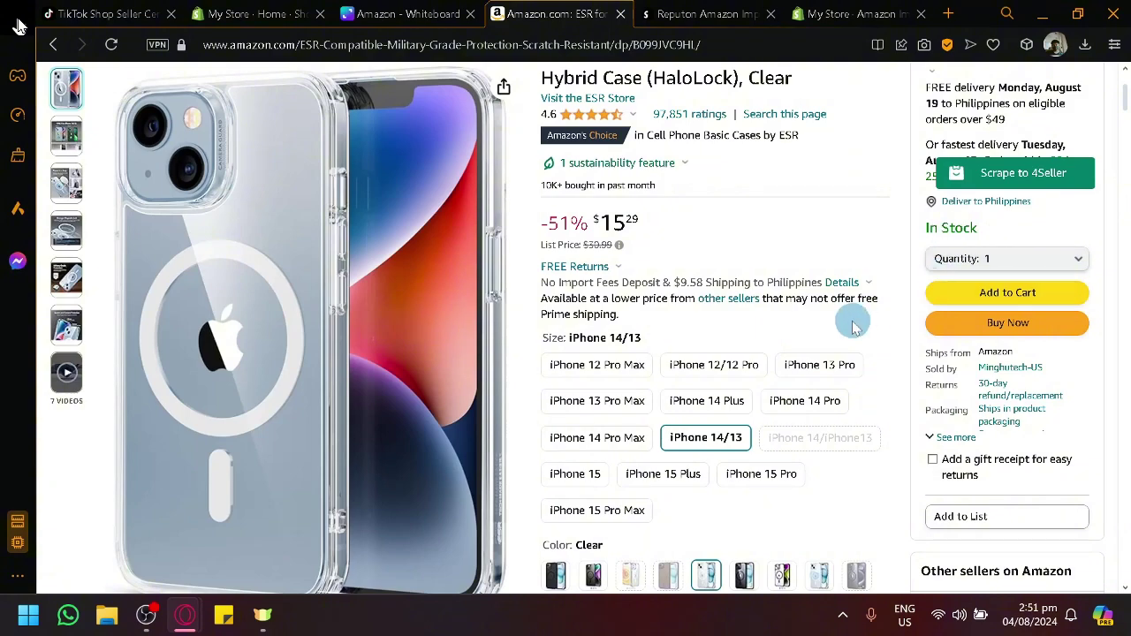
pyautogui.scroll(3, 800, 294)
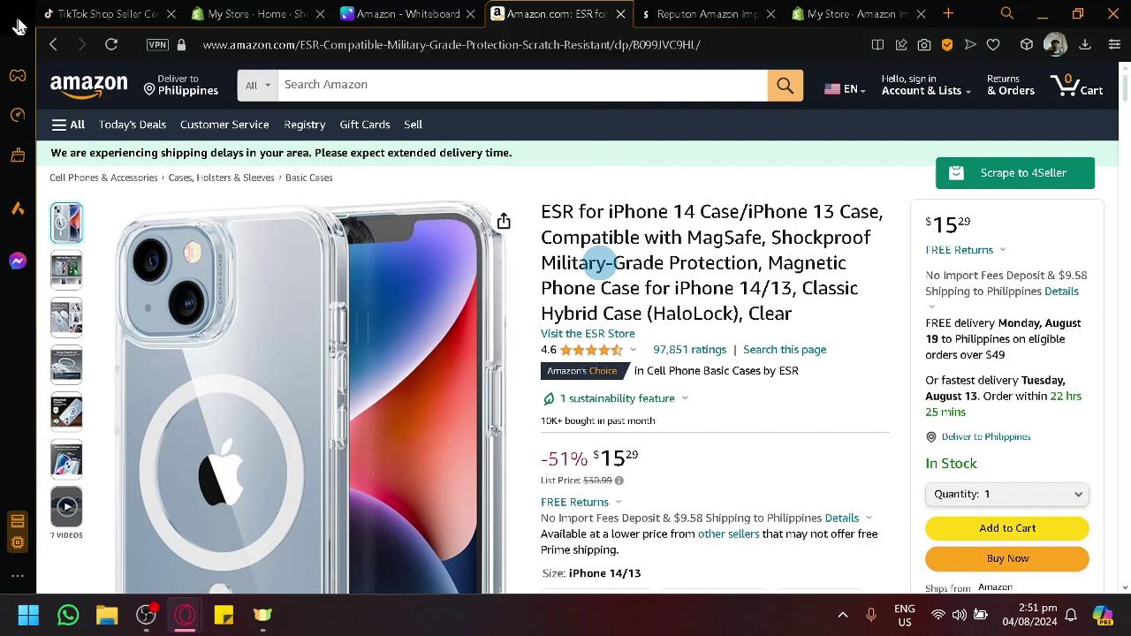
# Open the Add new product form in TikTok Shop Seller Center and move the Amazon listing's browser tab beside the Shopify store's tab.
pyautogui.click(124, 13)
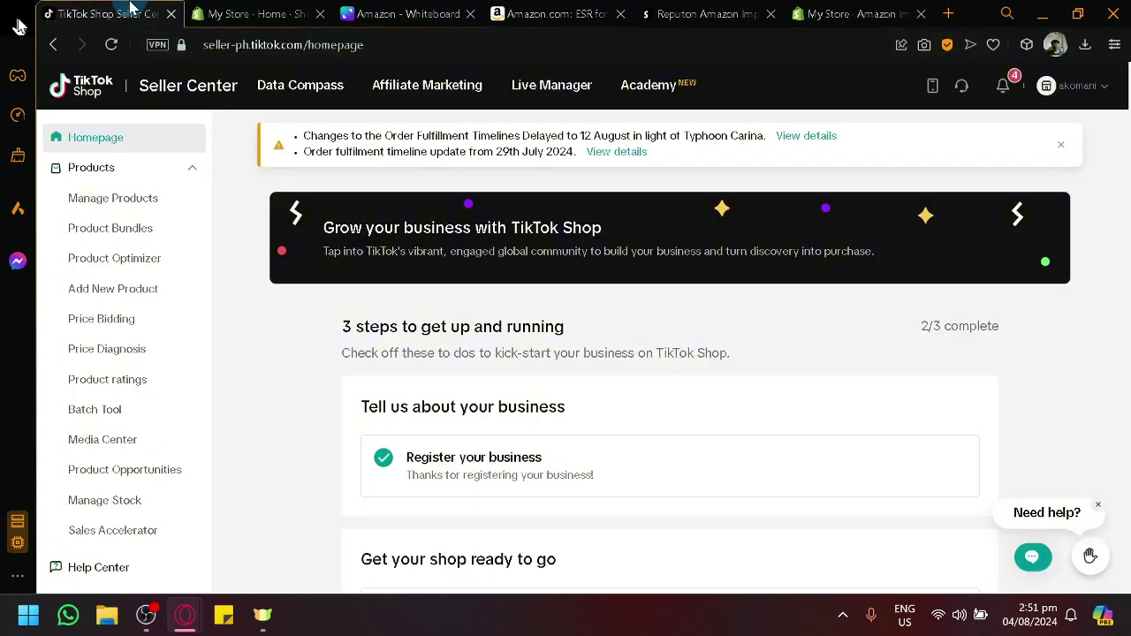
pyautogui.click(135, 199)
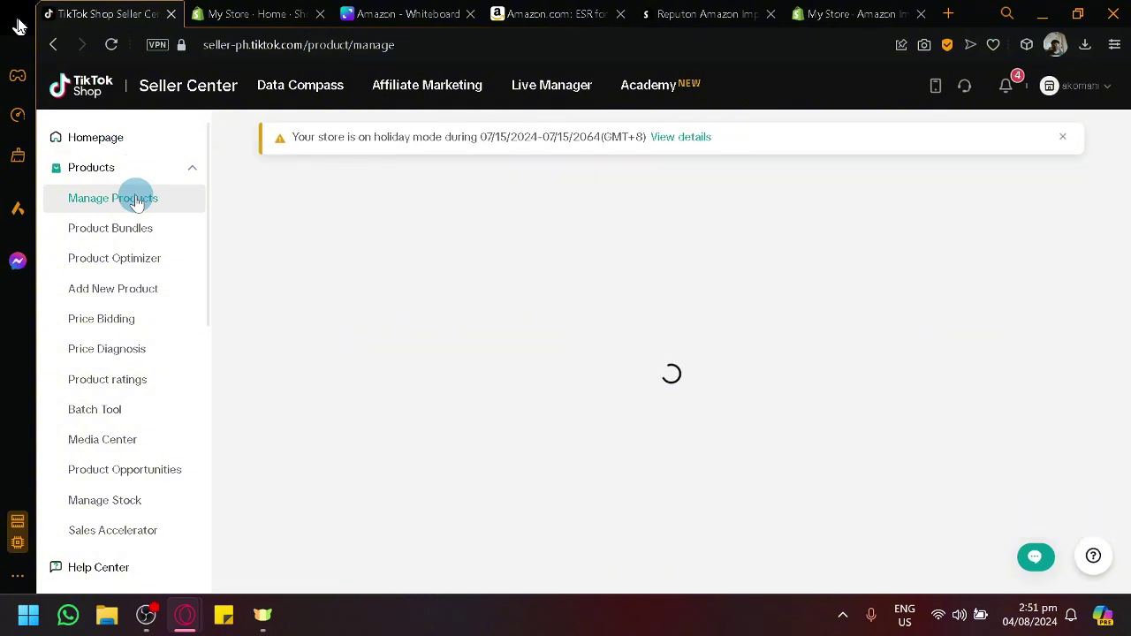
pyautogui.click(133, 288)
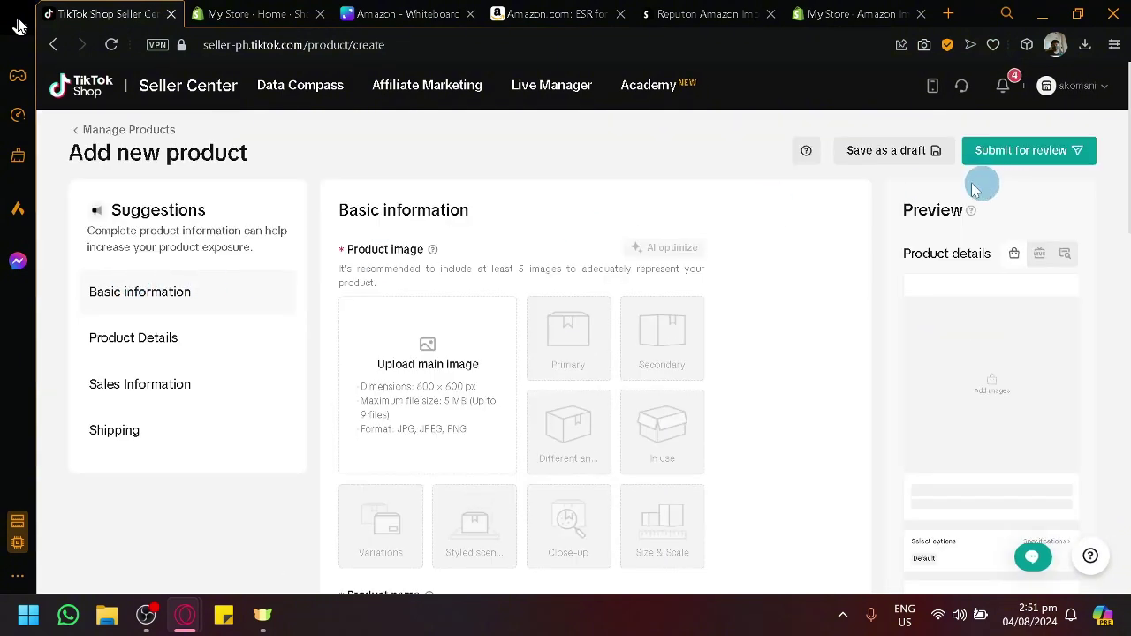
pyautogui.scroll(-2, 477, 354)
pyautogui.moveTo(459, 361)
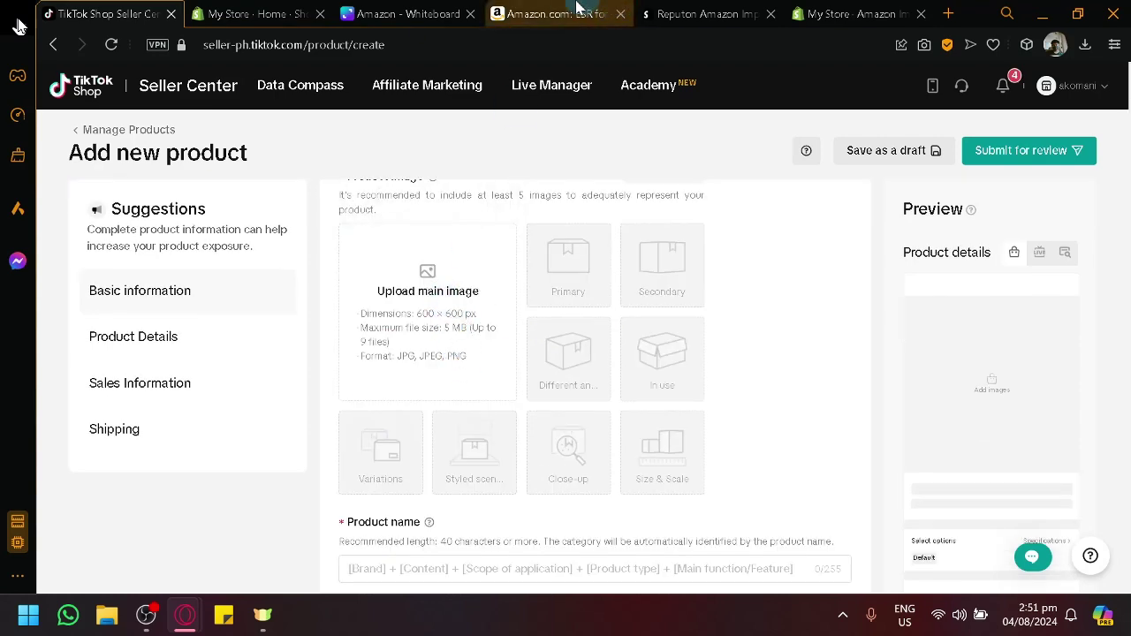
pyautogui.moveTo(565, 10); pyautogui.dragTo(322, 7)
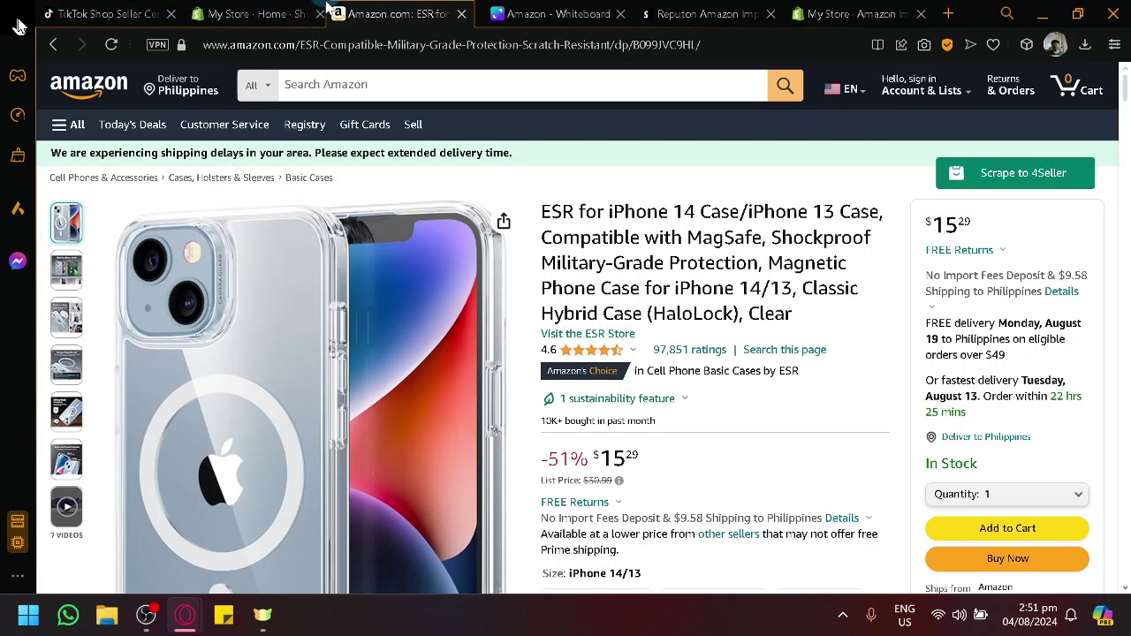
# Run a web search for "amazon image downloader extension" in the browser tab showing the Reputon Amazon Importer page.
pyautogui.click(556, 13)
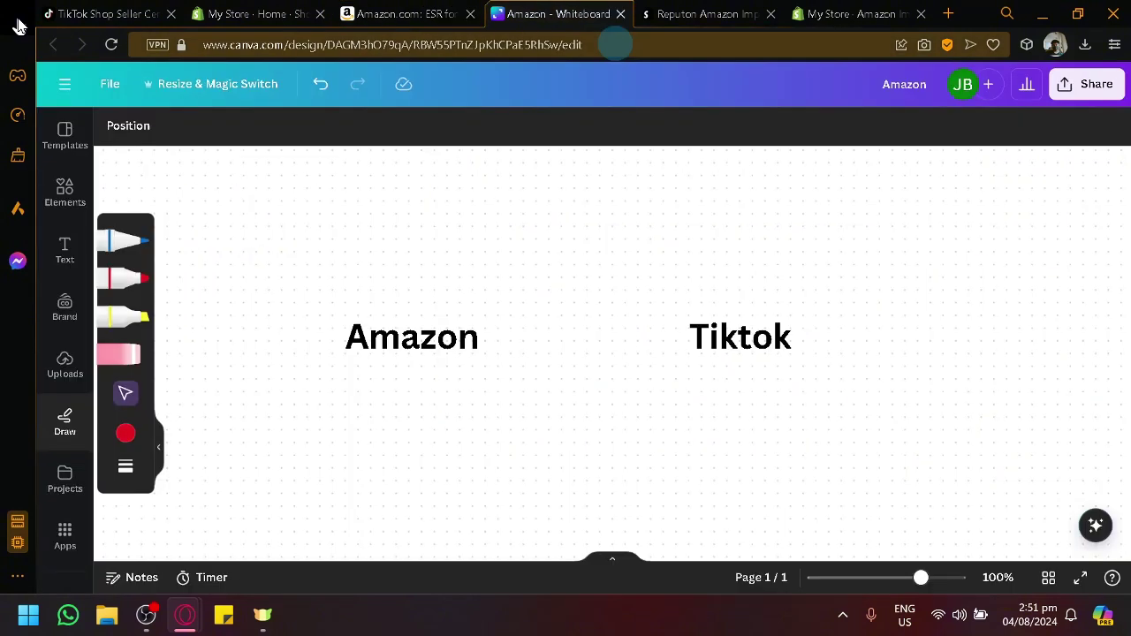
pyautogui.click(702, 13)
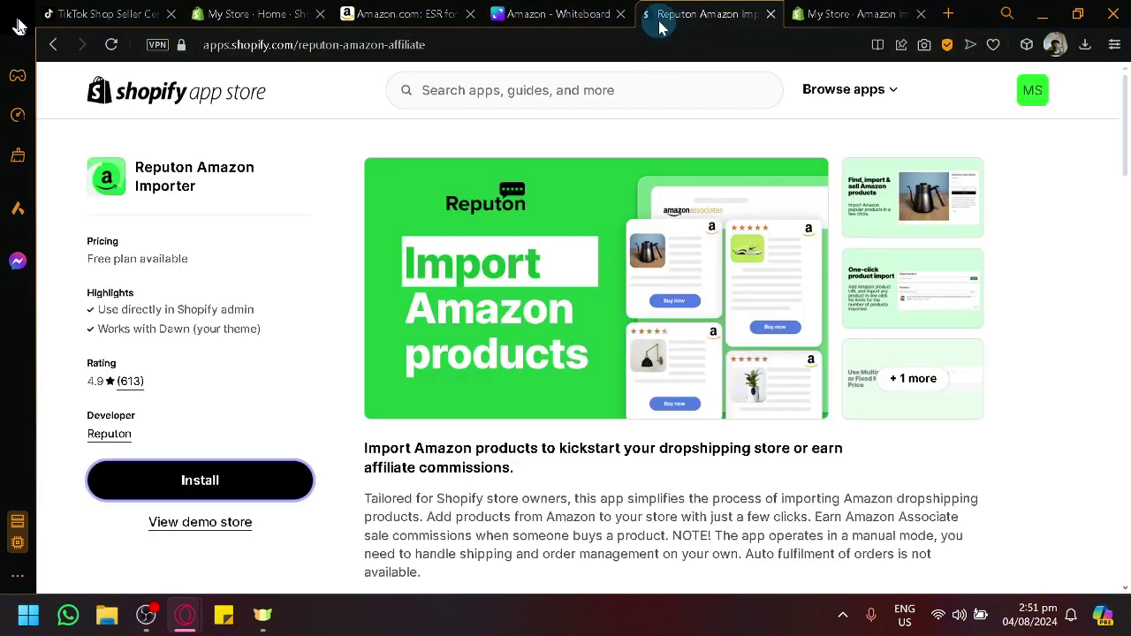
pyautogui.click(667, 49)
pyautogui.write('amazon')
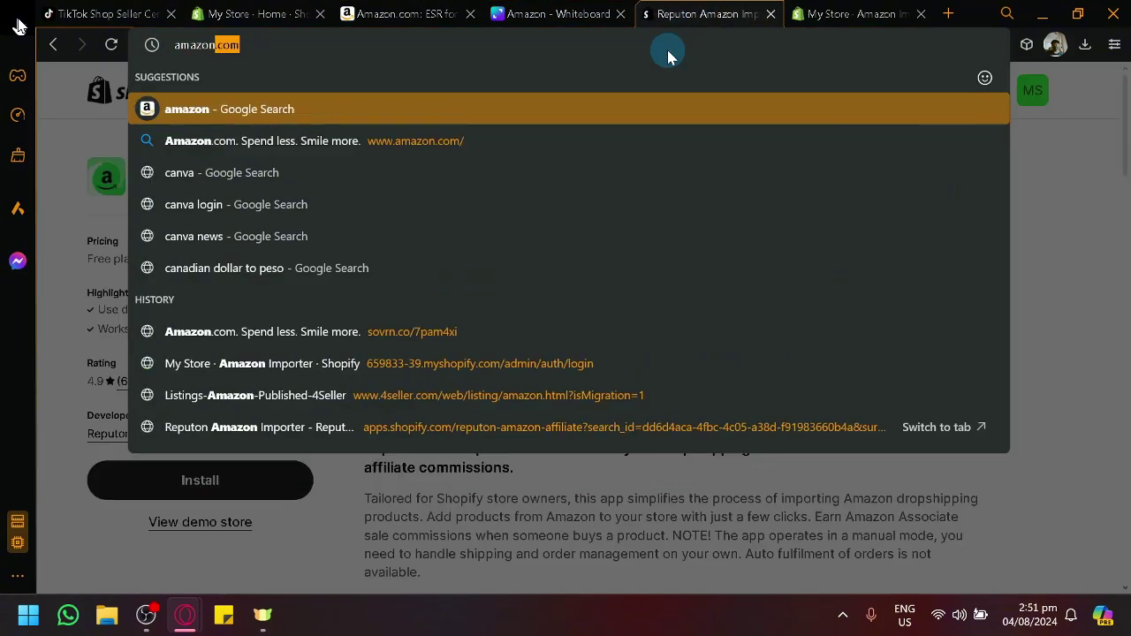
pyautogui.write(' image downlo')
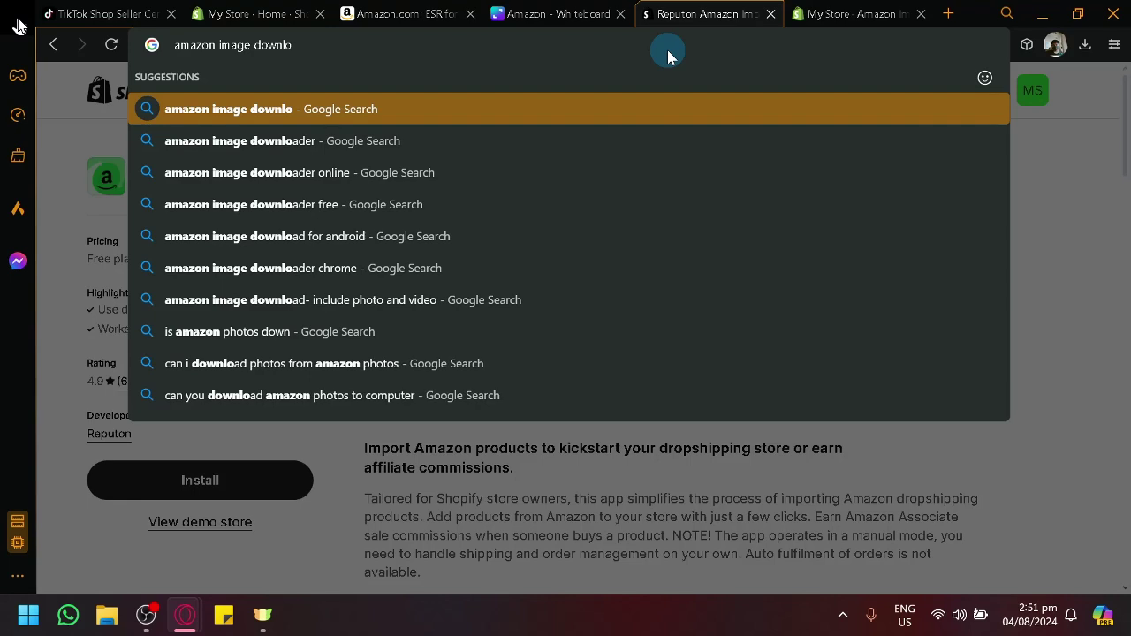
pyautogui.press('Up')
pyautogui.press('Up')
pyautogui.press('Up')
pyautogui.press('Up')
pyautogui.press('Up')
pyautogui.press('Up')
pyautogui.press('Up')
pyautogui.press('Up')
pyautogui.press('Up')
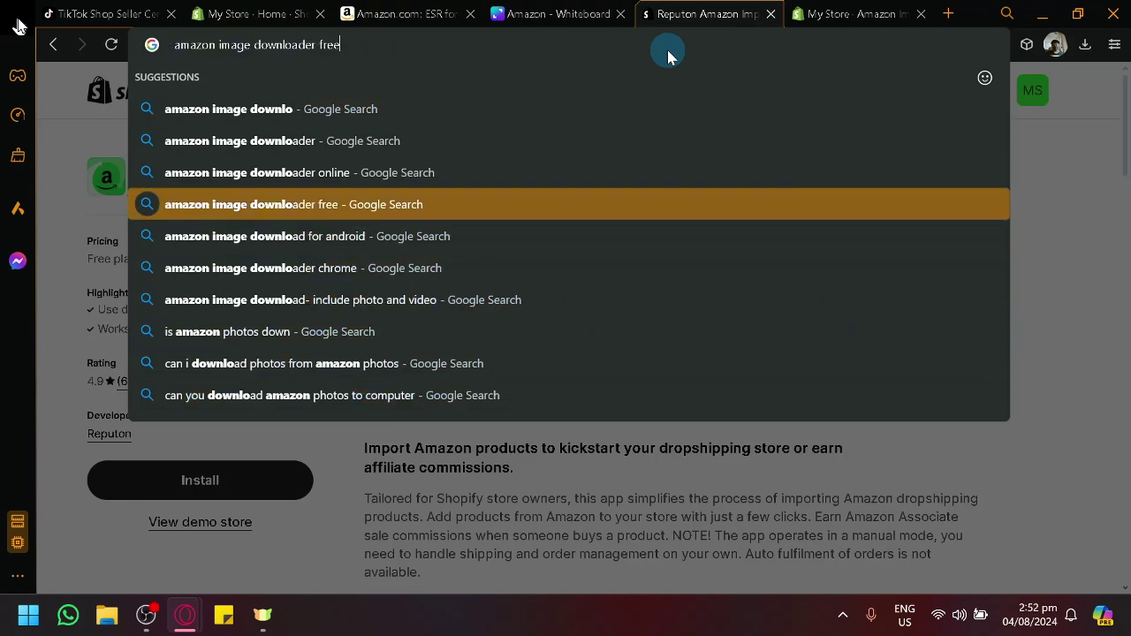
pyautogui.write('exte')
pyautogui.press('Down')
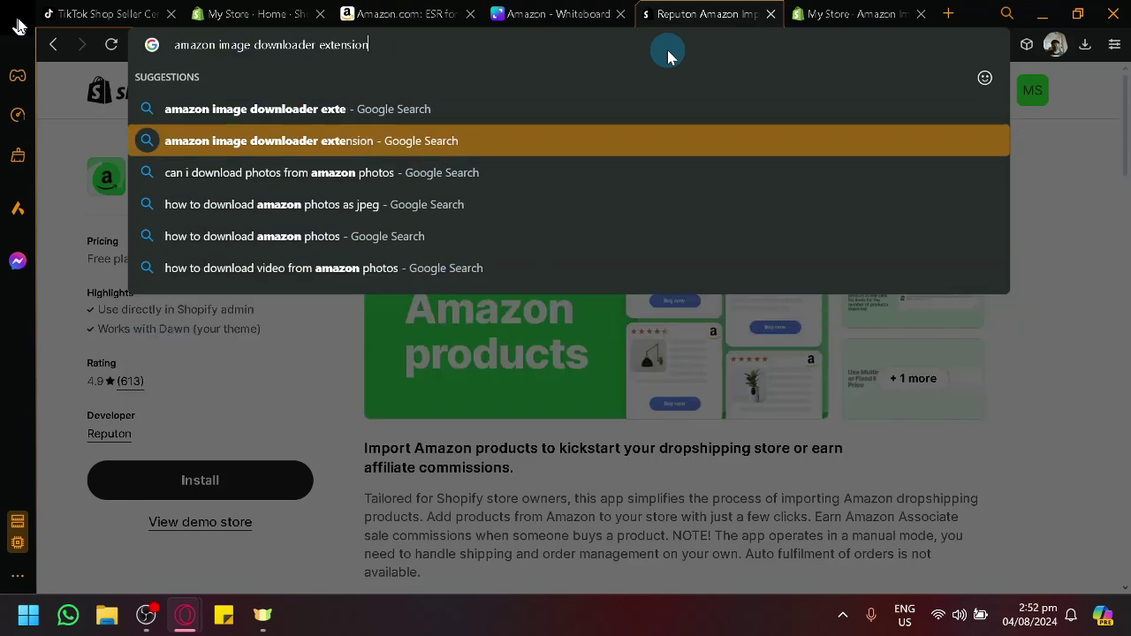
pyautogui.press('Return')
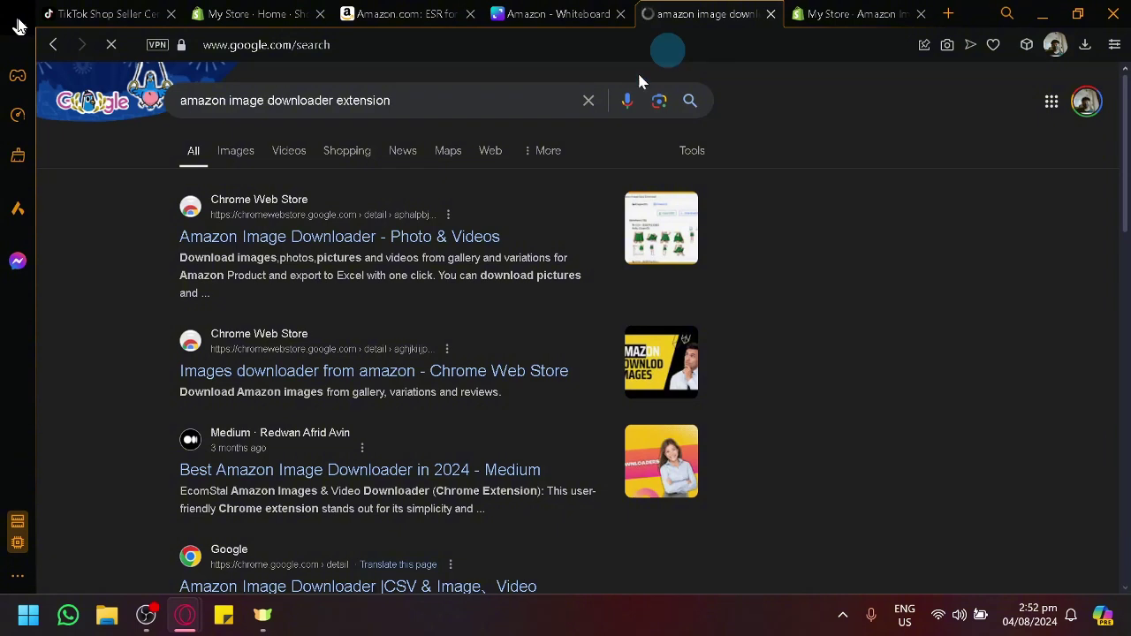
# Open the Chrome Web Store page of Amazon Image Downloader - Photo & Videos and look over its preview images.
pyautogui.click(329, 228)
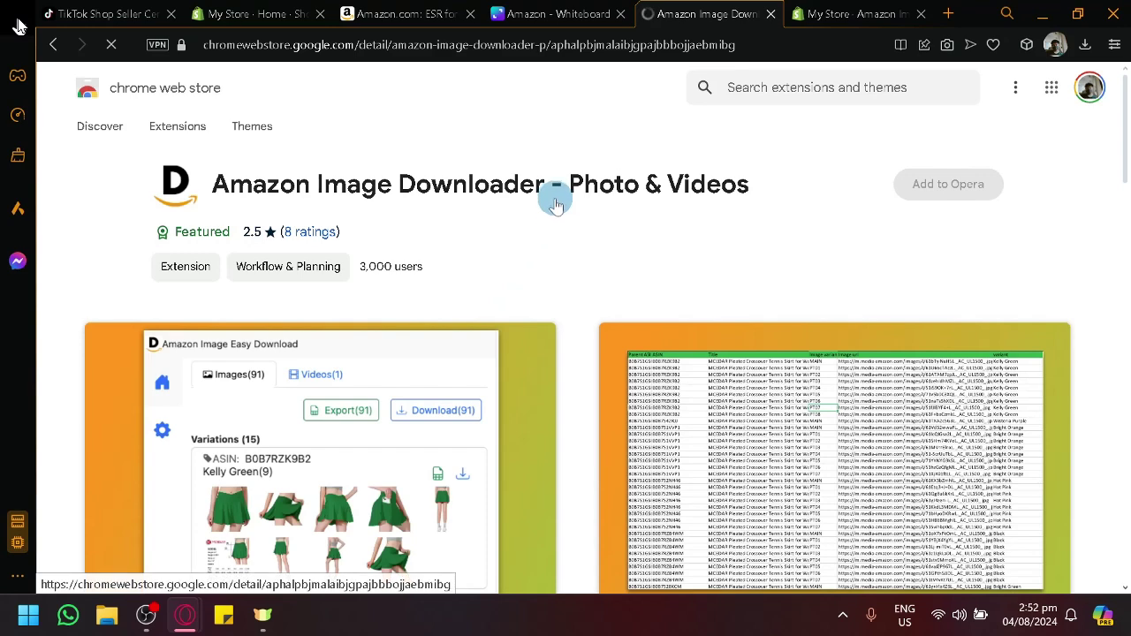
pyautogui.scroll(-3, 540, 227)
pyautogui.scroll(2, 523, 274)
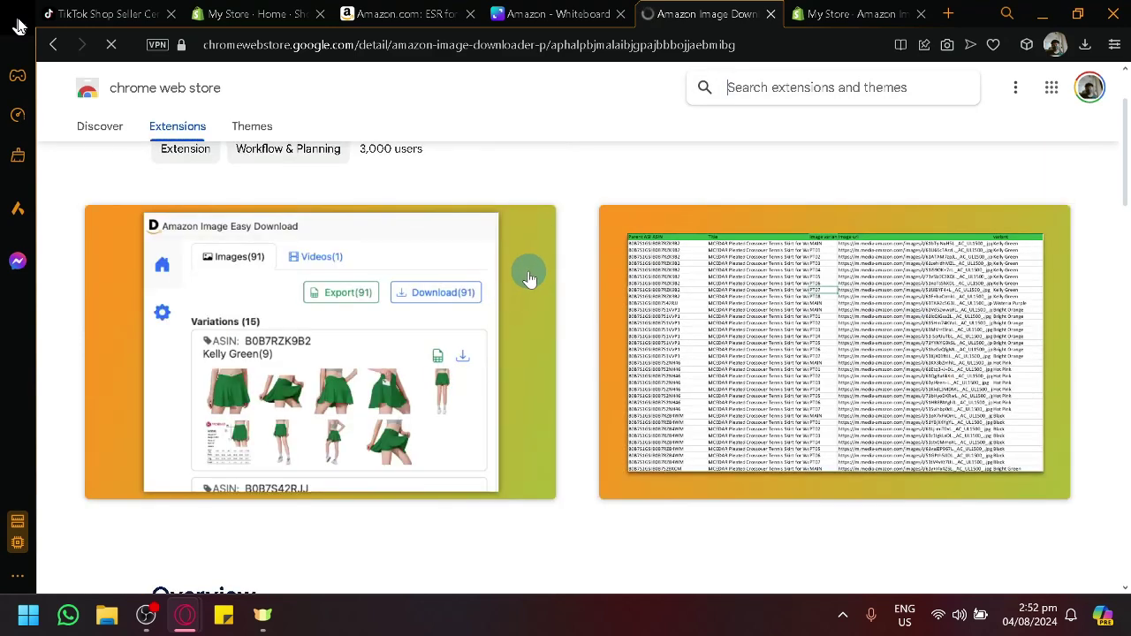
# Copy the ESR iPhone 14/13 case's full title from its Amazon listing into the TikTok Shop form's Product name.
pyautogui.click(433, 7)
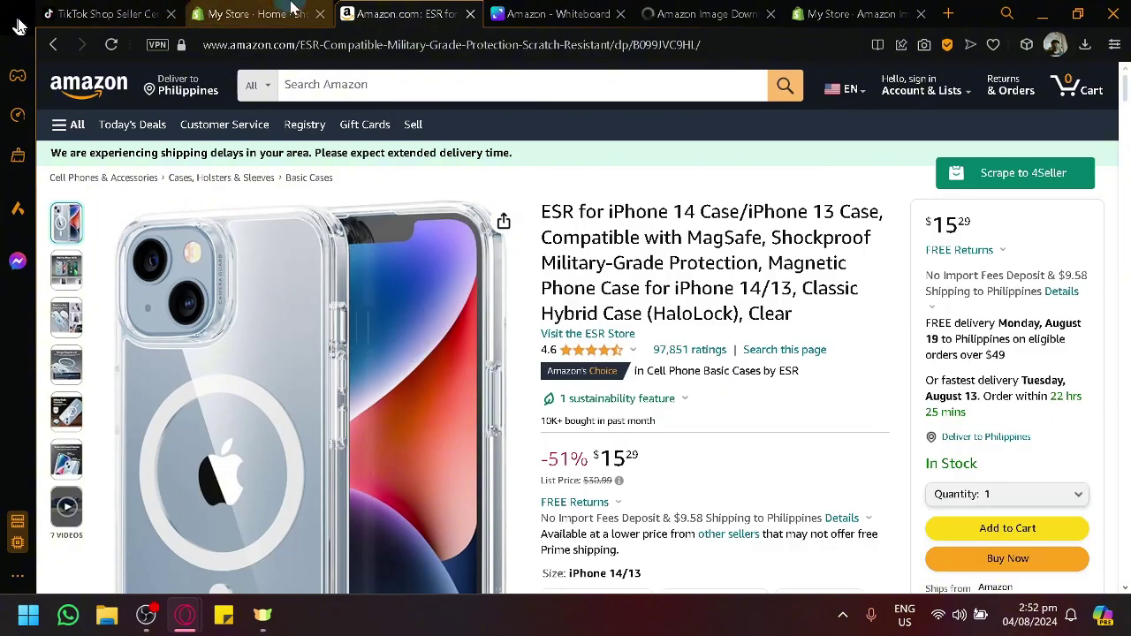
pyautogui.click(124, 10)
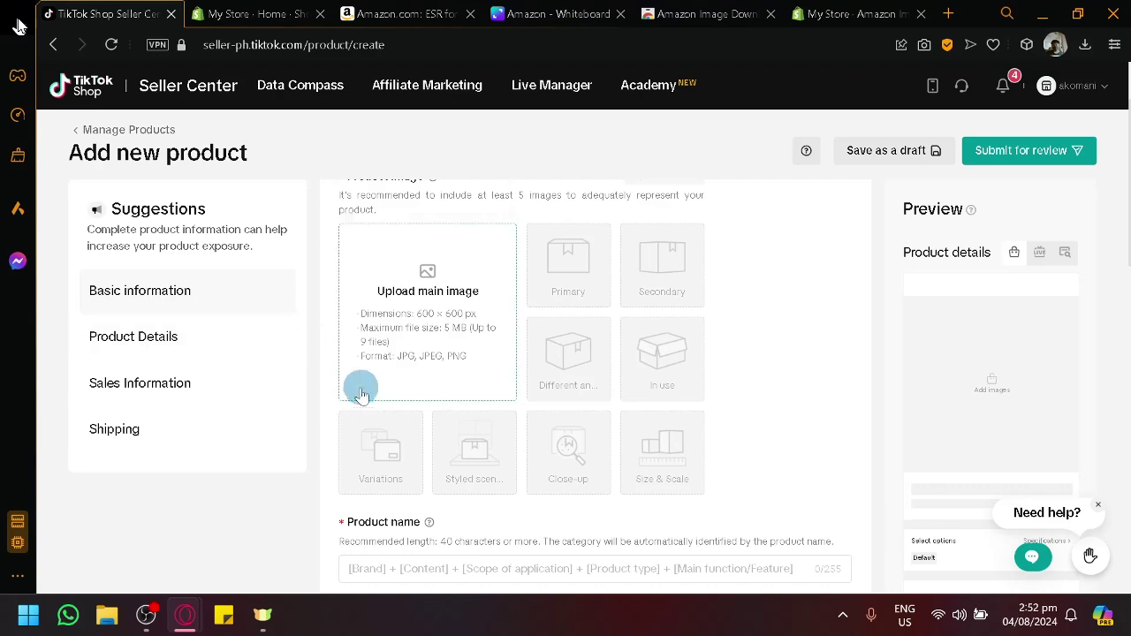
pyautogui.scroll(-3, 370, 402)
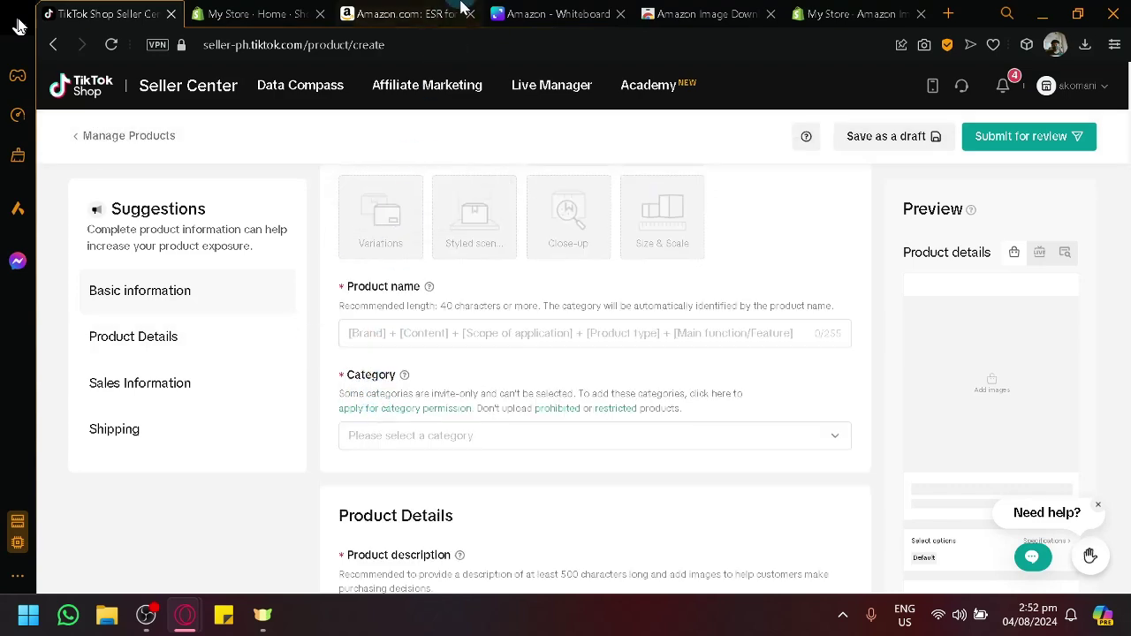
pyautogui.click(406, 13)
pyautogui.moveTo(768, 316); pyautogui.dragTo(517, 197)
pyautogui.hotkey('ctrl', 'c')
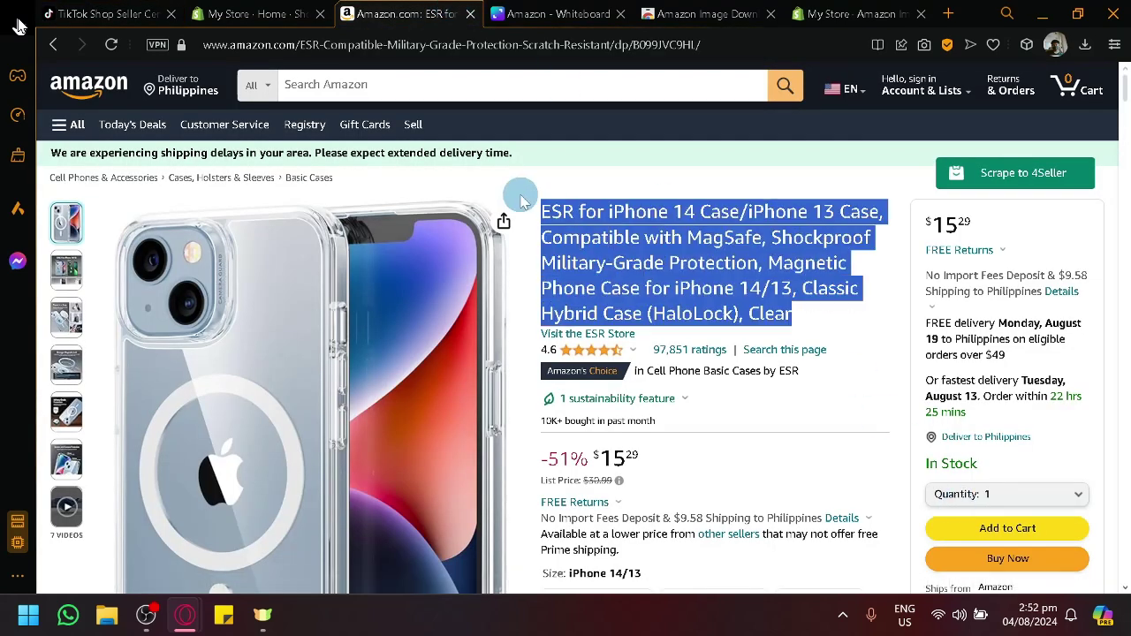
pyautogui.click(106, 13)
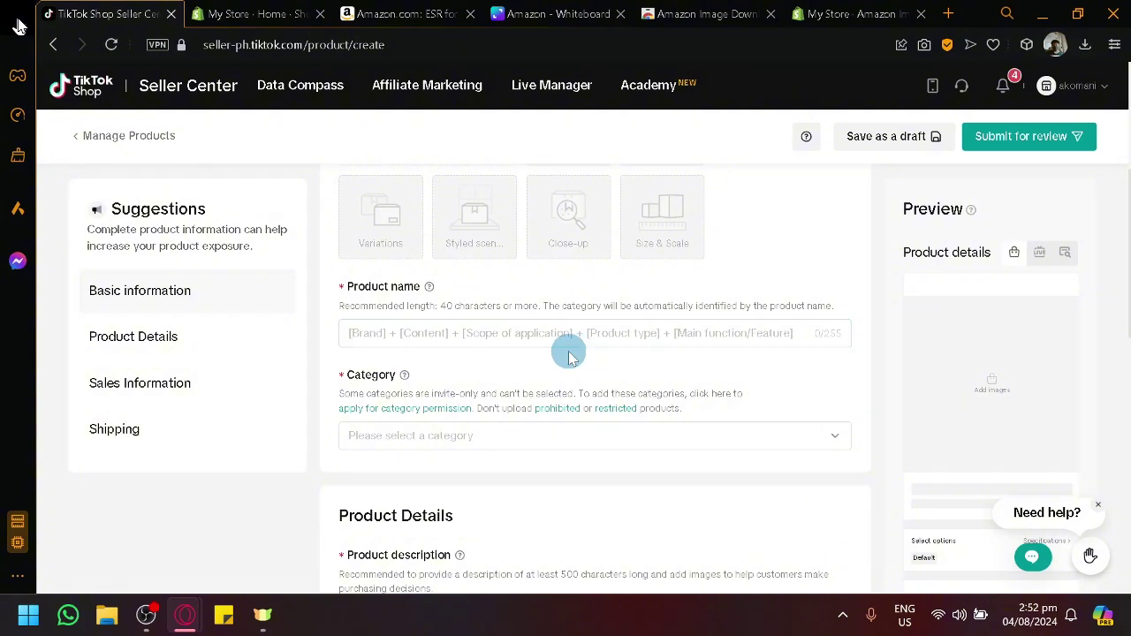
pyautogui.click(499, 329)
pyautogui.hotkey('ctrl', 'v')
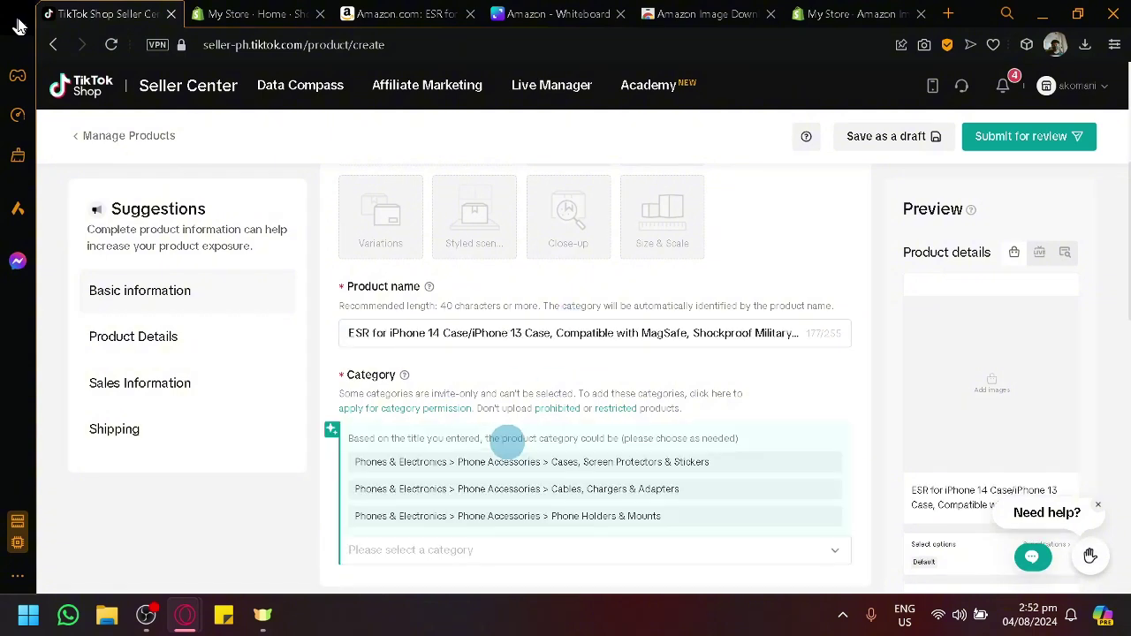
# Examine the form's product description section, including the AI description keywords, and look through the Amazon listing for product details.
pyautogui.scroll(-4, 687, 392)
pyautogui.scroll(-4, 449, 354)
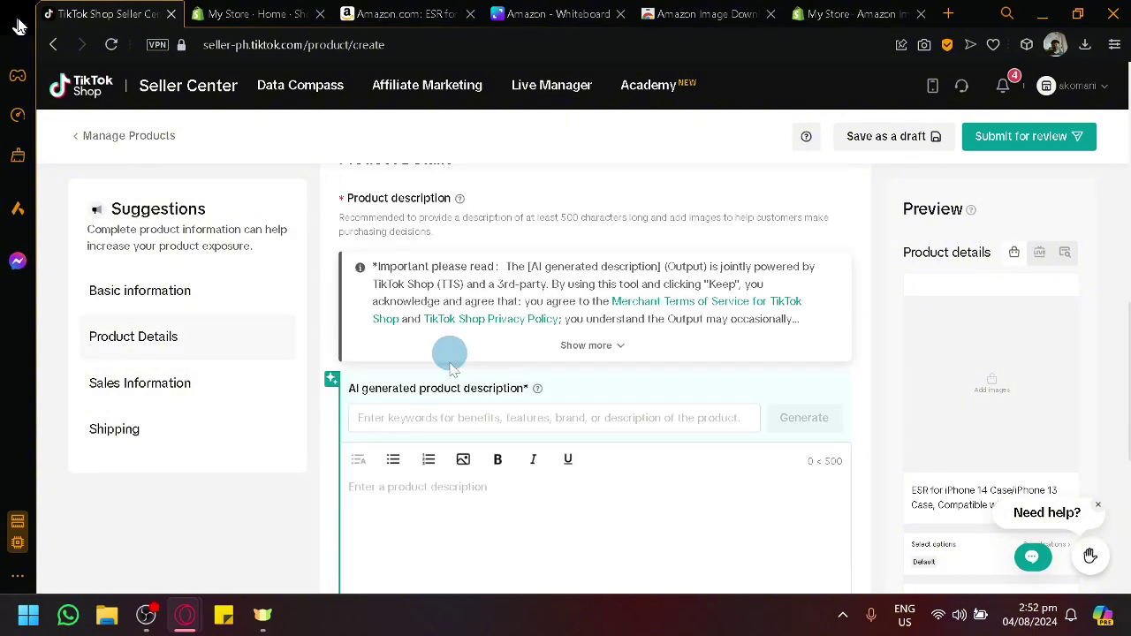
pyautogui.scroll(1, 427, 327)
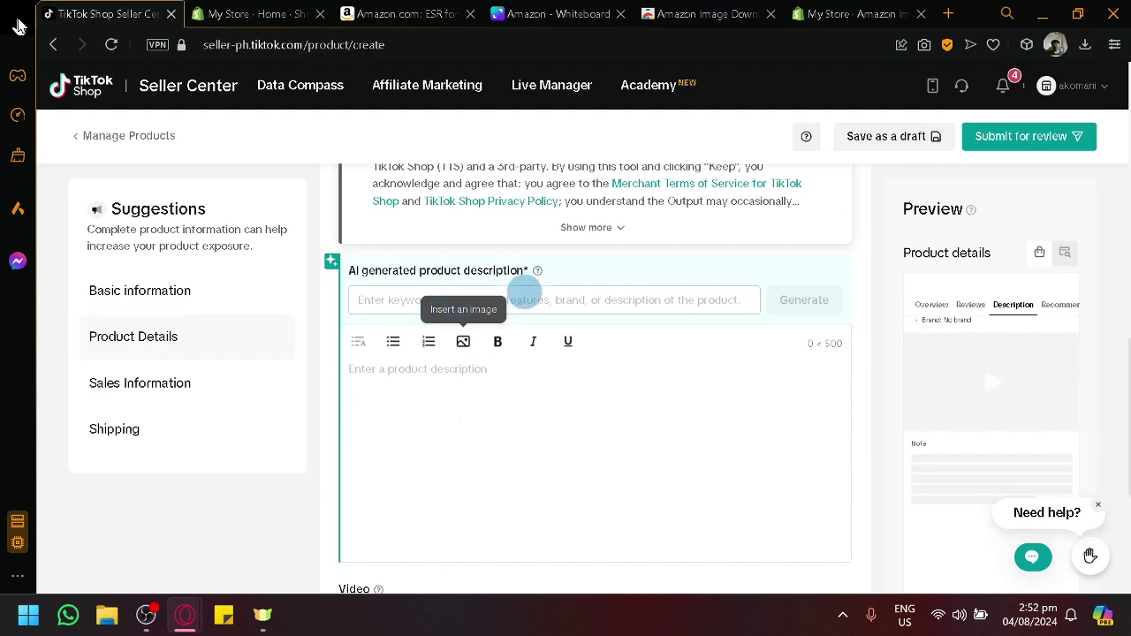
pyautogui.click(604, 300)
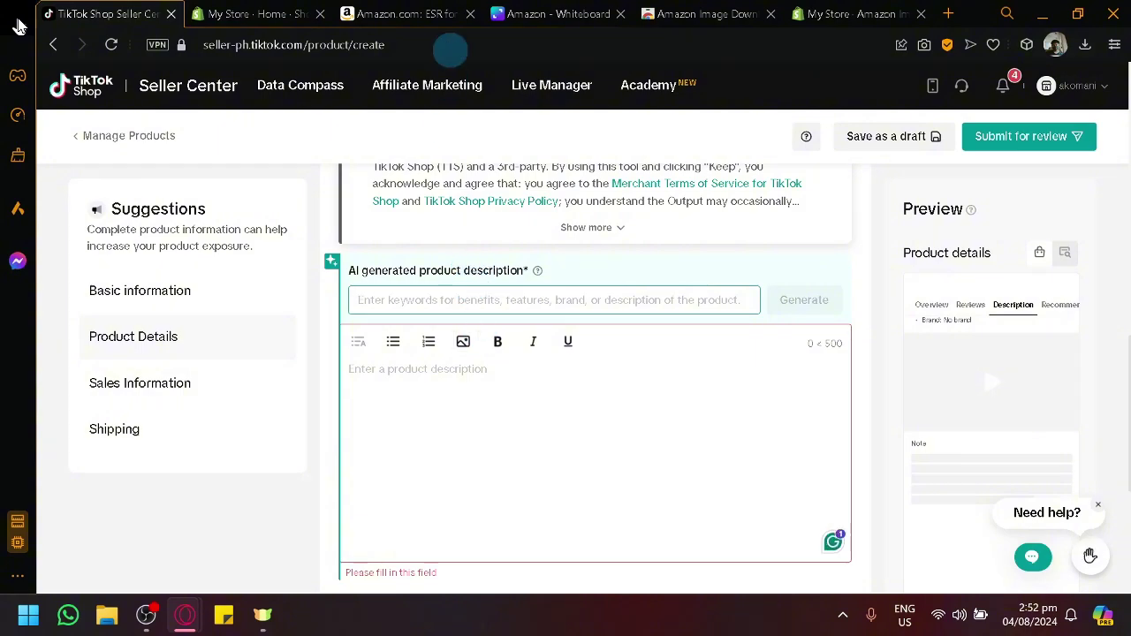
pyautogui.click(441, 14)
pyautogui.scroll(-5, 585, 340)
pyautogui.scroll(-12, 585, 340)
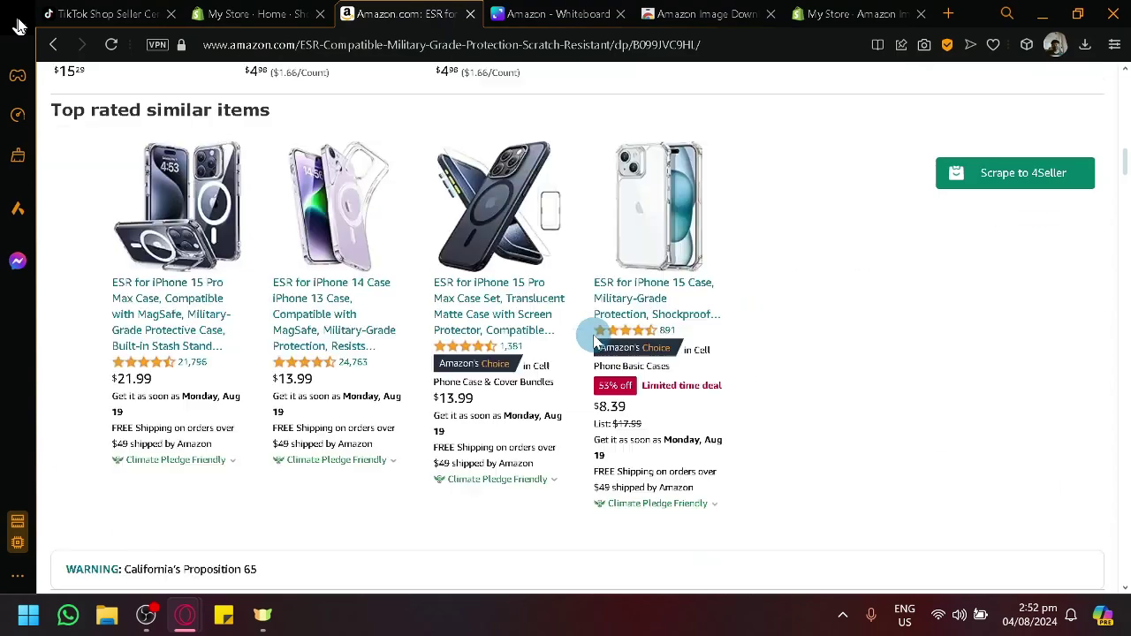
pyautogui.scroll(9, 586, 336)
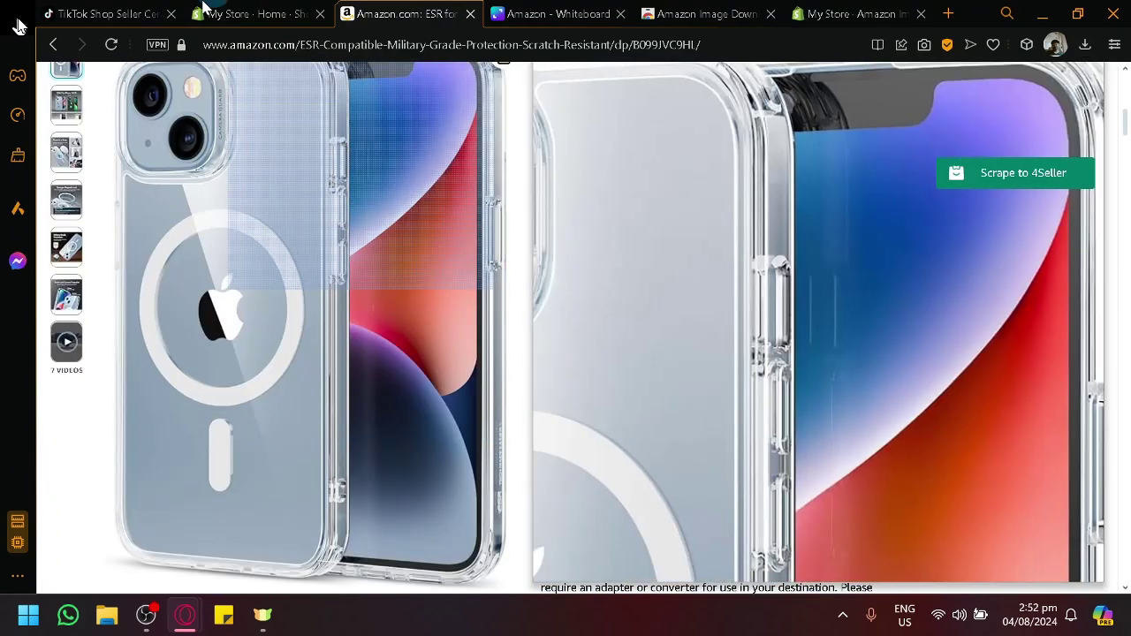
pyautogui.click(137, 7)
pyautogui.click(371, 299)
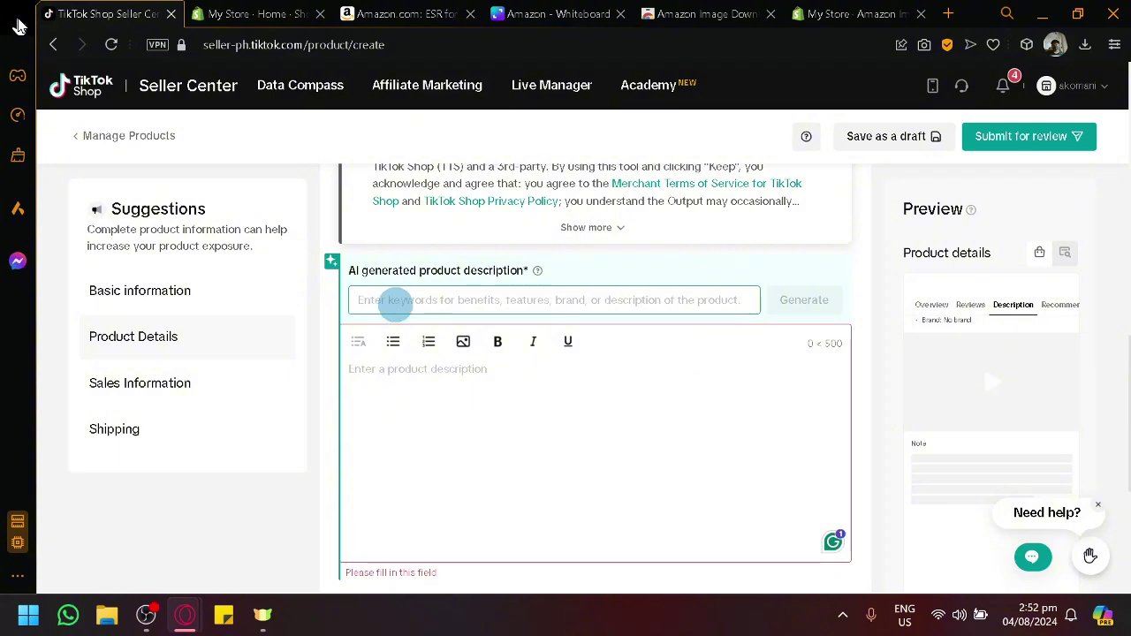
# Set the product category to the suggested Phones & Electronics > Phone Accessories > Cases, Screen Protectors & Stickers.
pyautogui.scroll(-4, 433, 274)
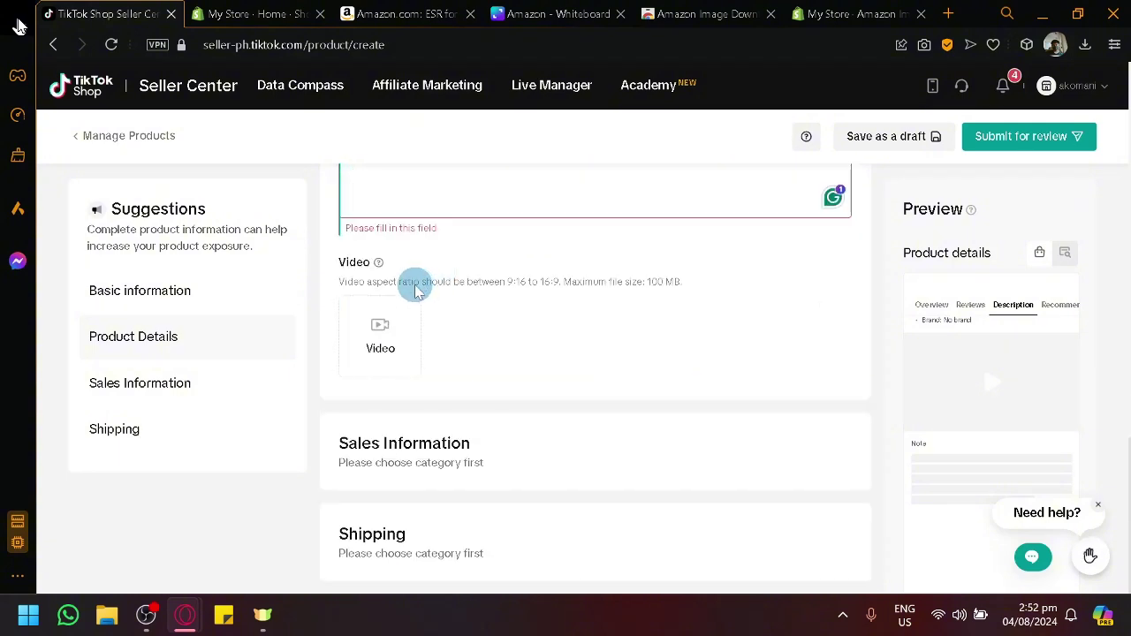
pyautogui.scroll(5, 593, 464)
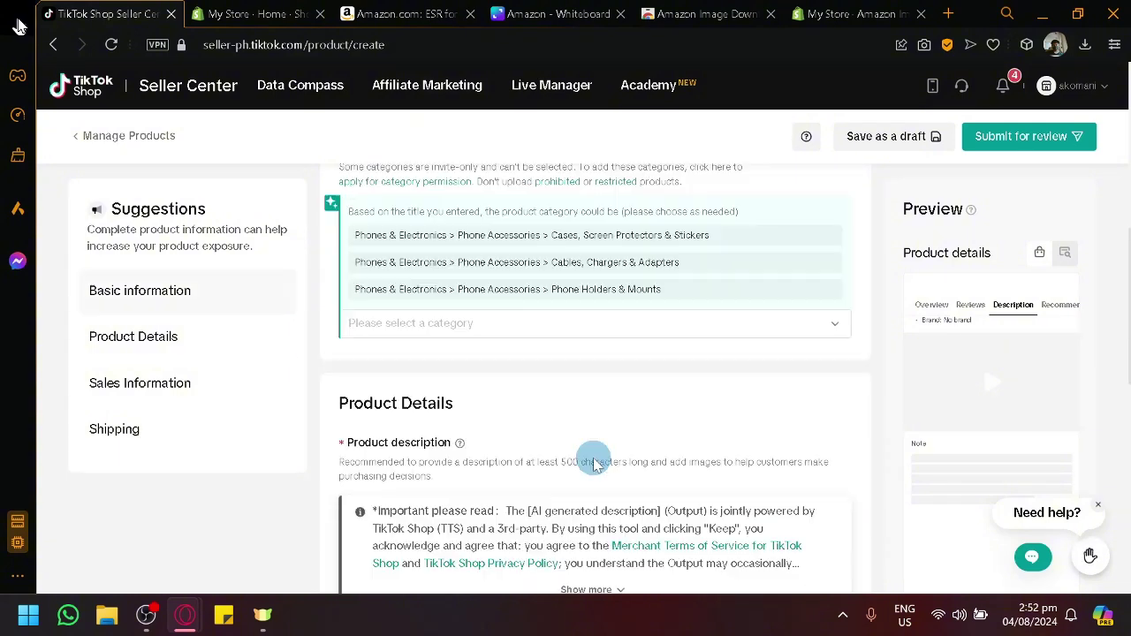
pyautogui.scroll(-3, 592, 461)
pyautogui.scroll(5, 585, 456)
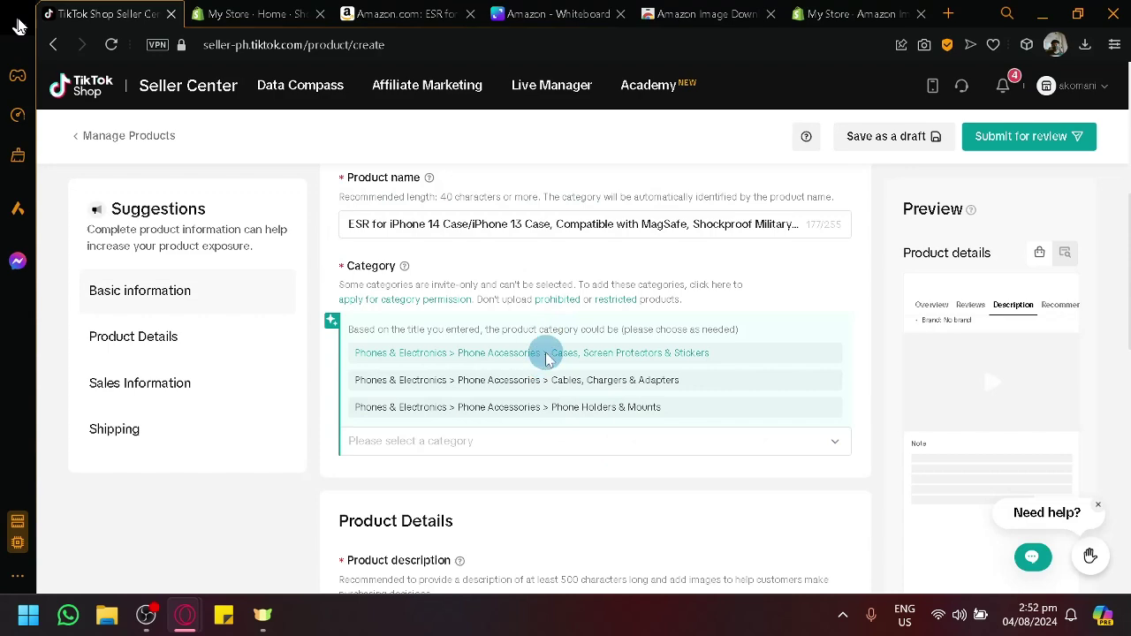
pyautogui.click(547, 357)
# Examine the form's remaining description, sales information and shipping fields, ending at the retail price.
pyautogui.scroll(-6, 541, 298)
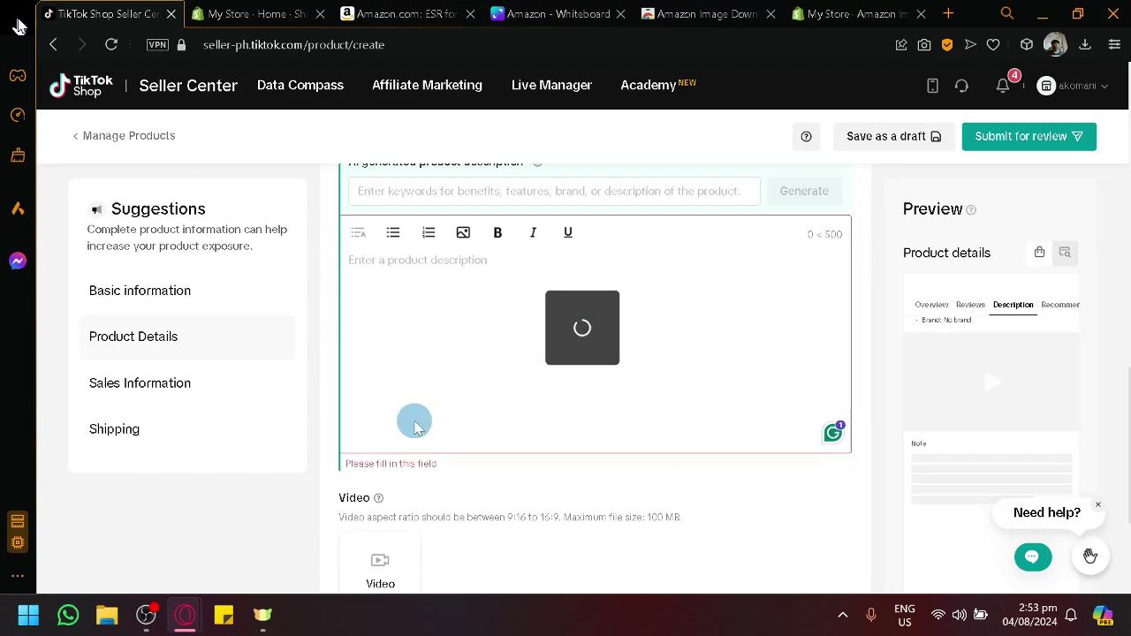
pyautogui.scroll(3, 448, 336)
pyautogui.scroll(-3, 439, 348)
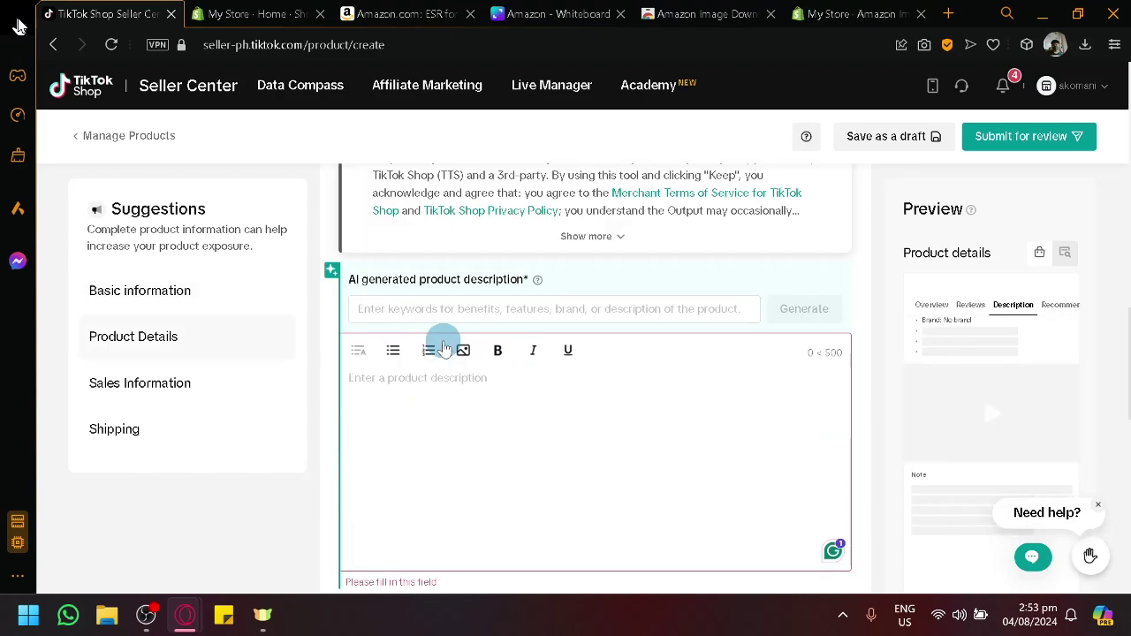
pyautogui.scroll(5, 445, 346)
pyautogui.scroll(-10, 433, 371)
pyautogui.scroll(-2, 431, 367)
pyautogui.scroll(3, 445, 366)
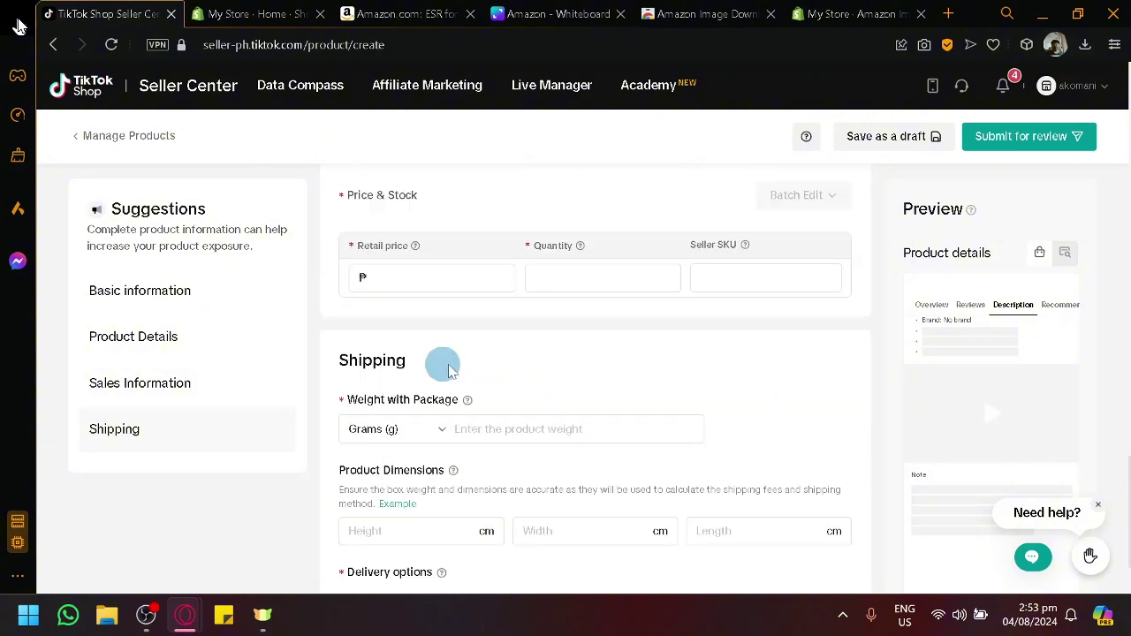
pyautogui.click(458, 394)
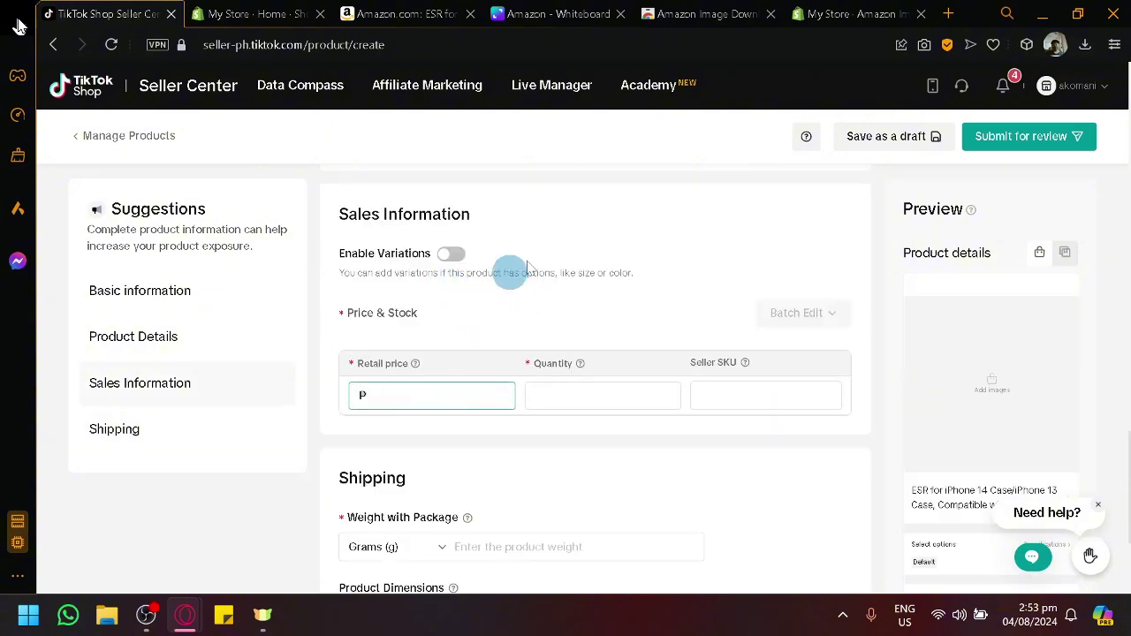
# Check the case's price and Philippine shipping cost on the Amazon listing against the form's retail price field.
pyautogui.click(557, 12)
pyautogui.click(685, 10)
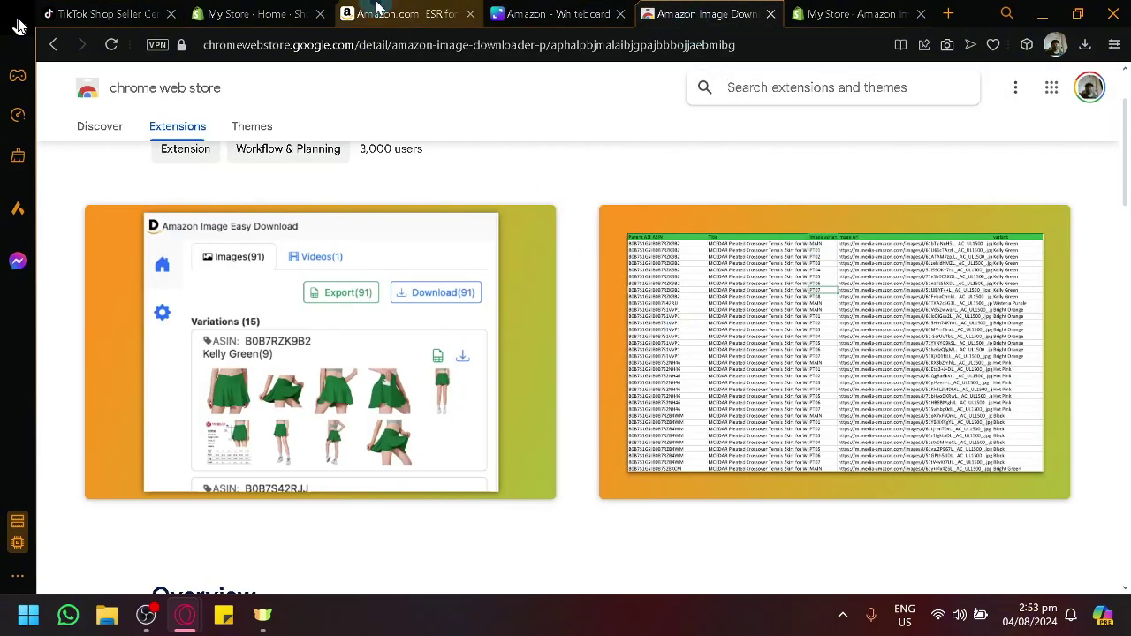
pyautogui.click(398, 13)
pyautogui.scroll(5, 634, 318)
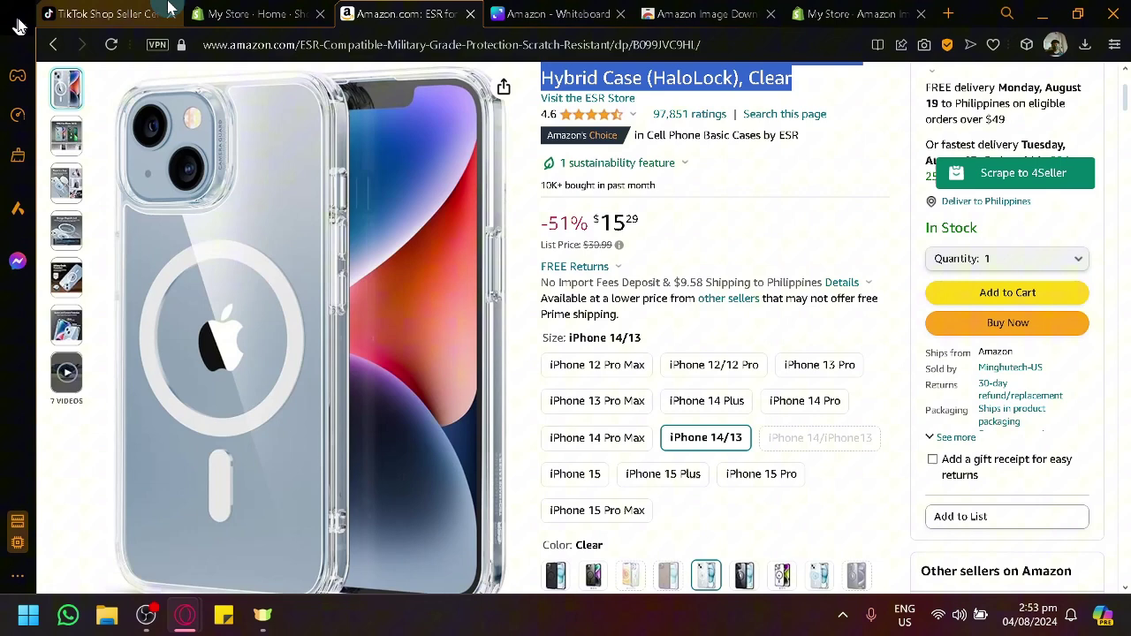
pyautogui.click(132, 12)
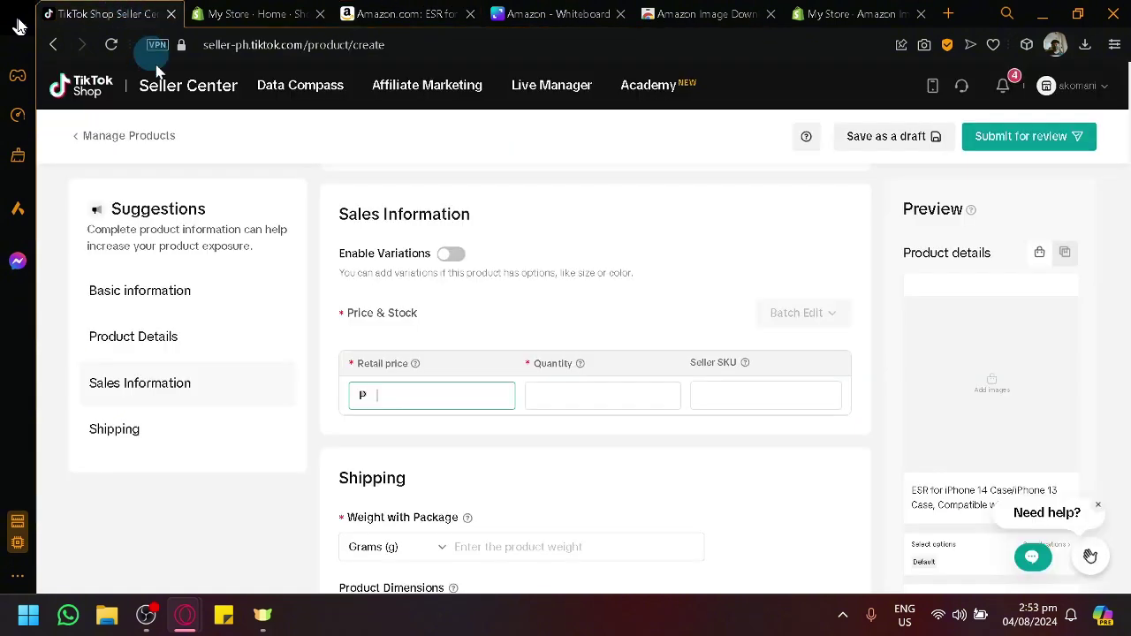
pyautogui.click(362, 395)
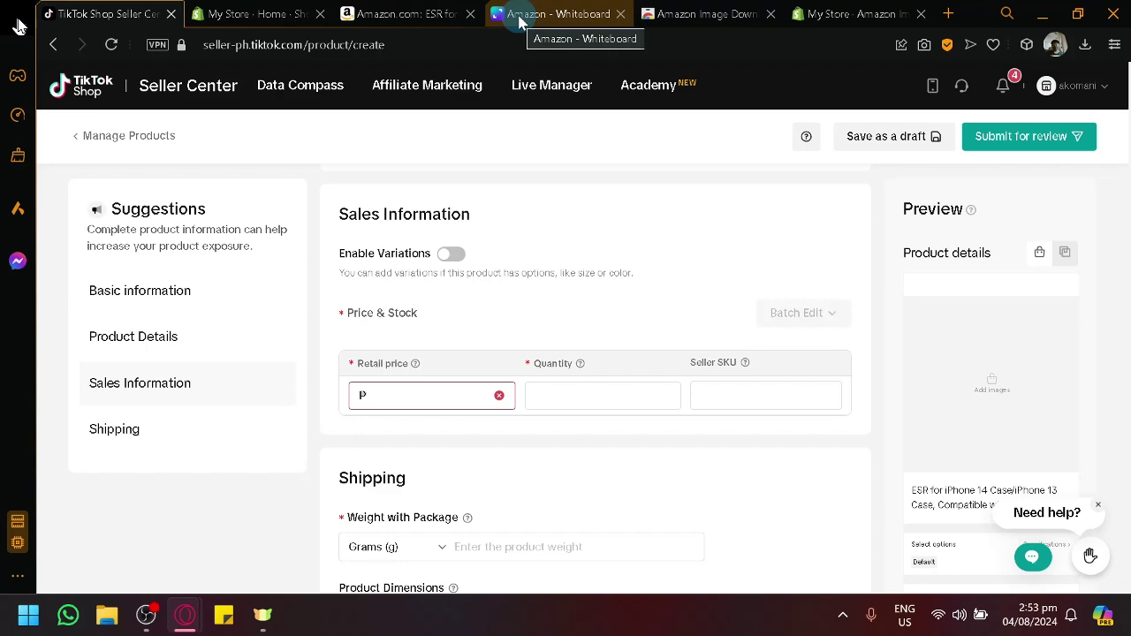
pyautogui.click(402, 14)
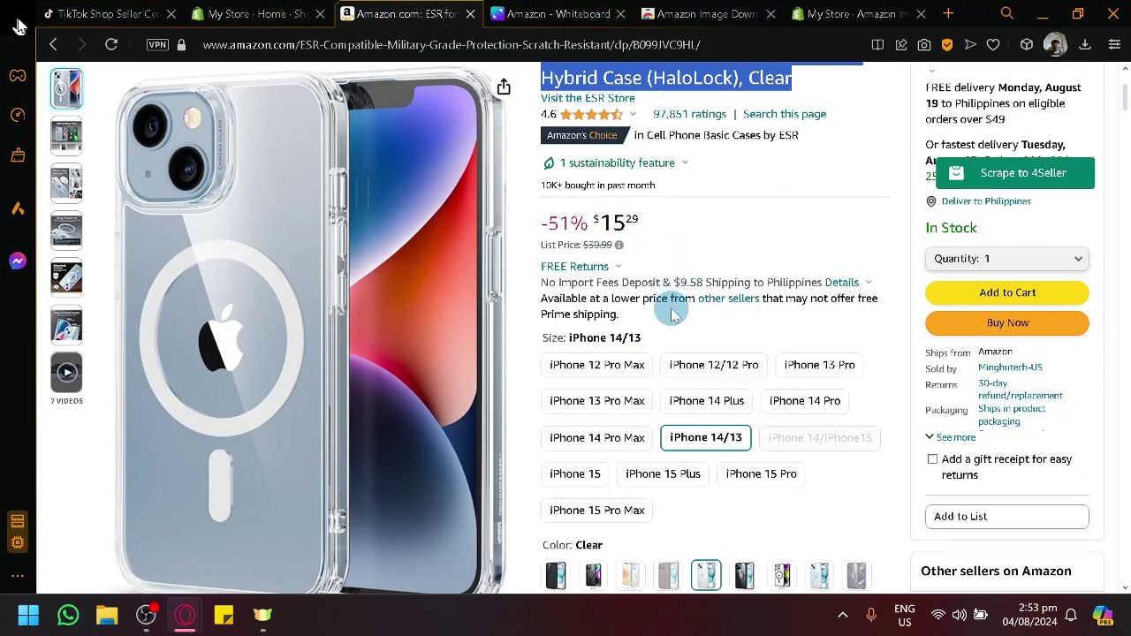
pyautogui.scroll(1, 671, 317)
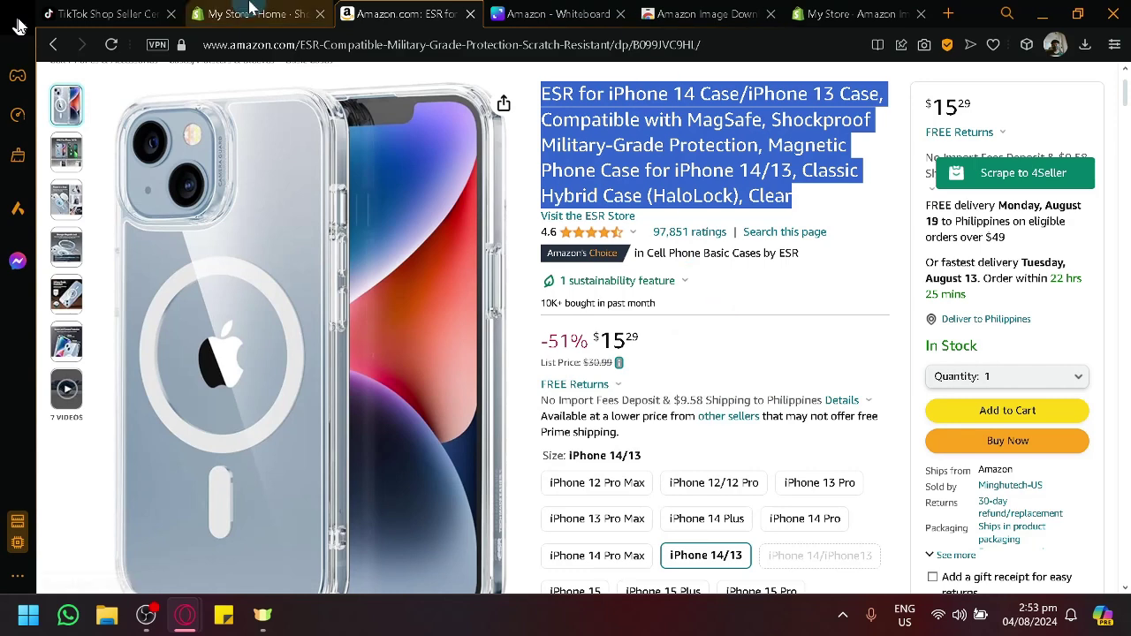
pyautogui.hotkey('ctrl', '1')
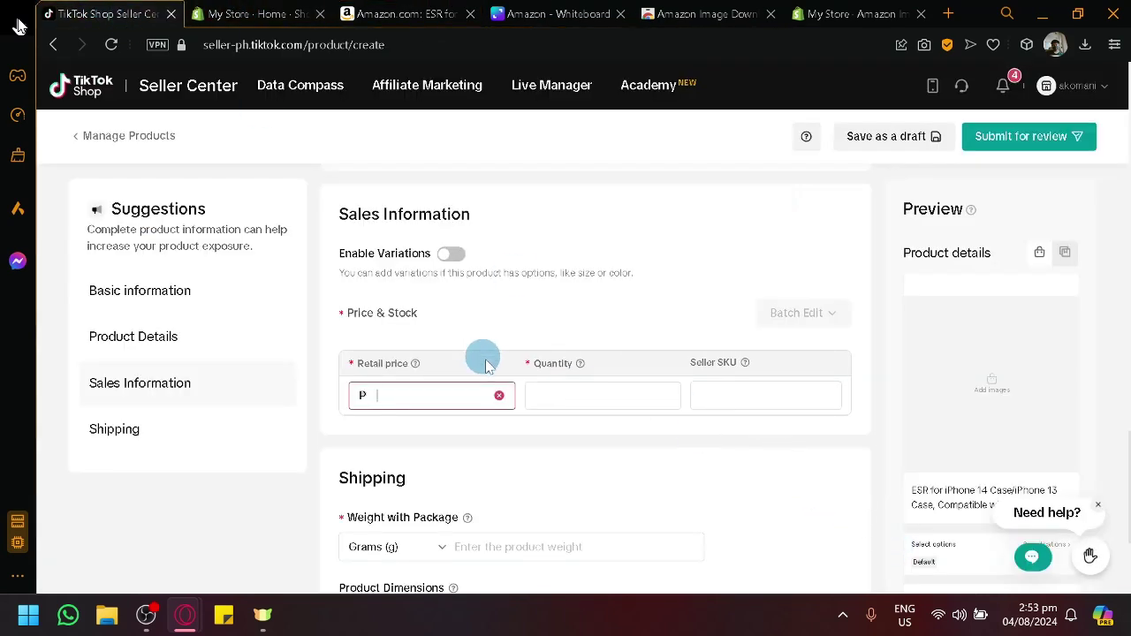
# Dismiss the Shop Probation Period notice and leave the new product form for Manage Products, discarding the unsaved changes.
pyautogui.scroll(-3, 480, 362)
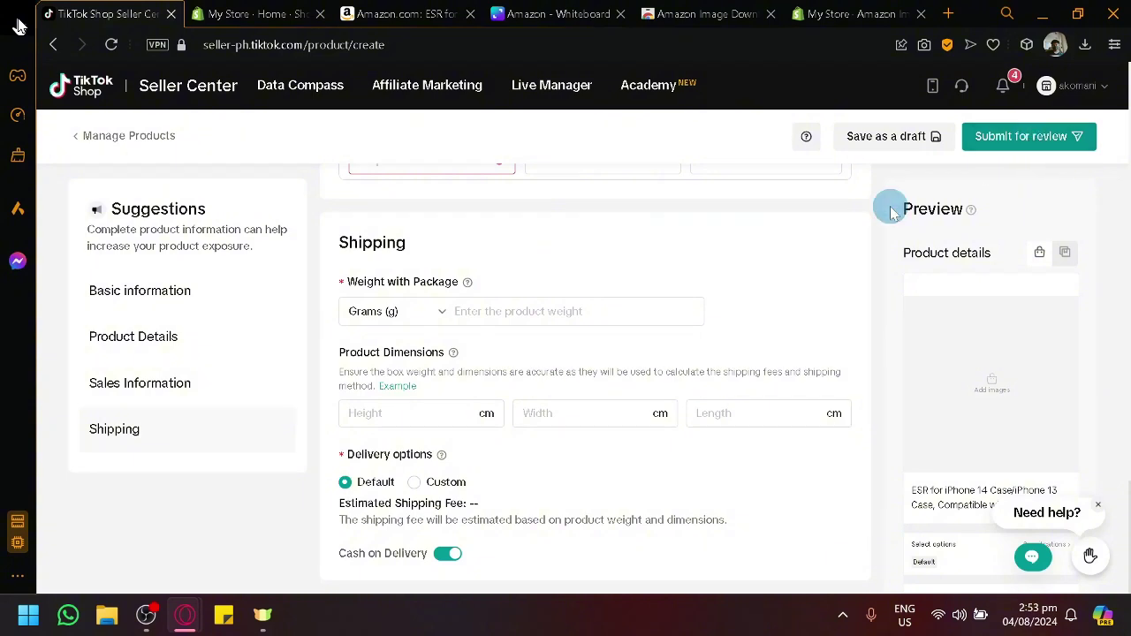
pyautogui.scroll(10, 591, 334)
pyautogui.scroll(3, 566, 314)
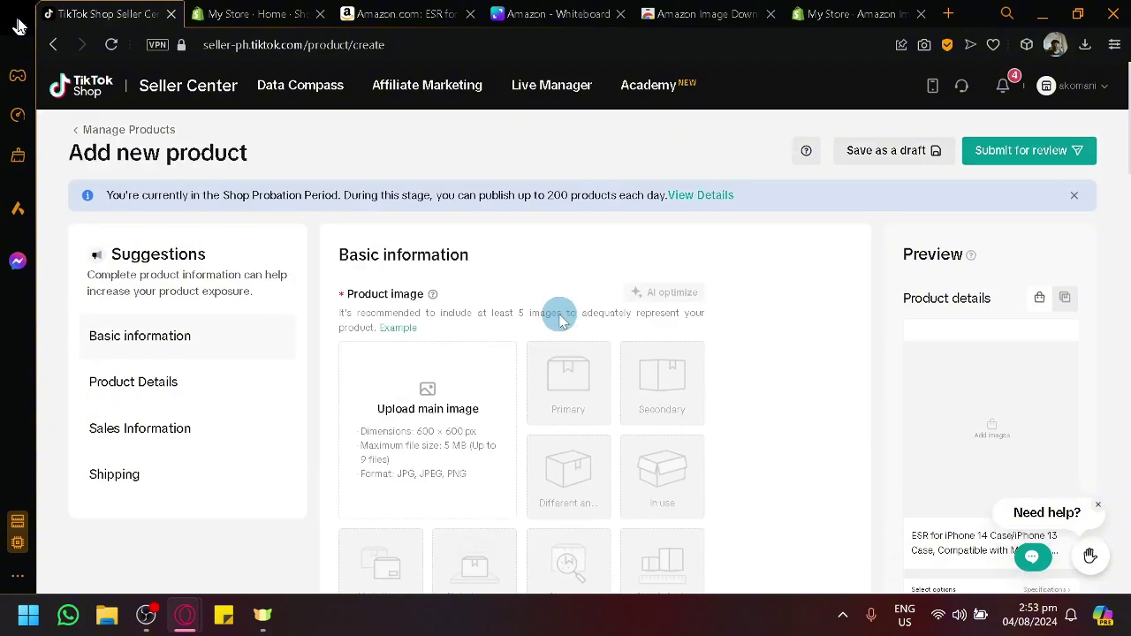
pyautogui.click(1074, 197)
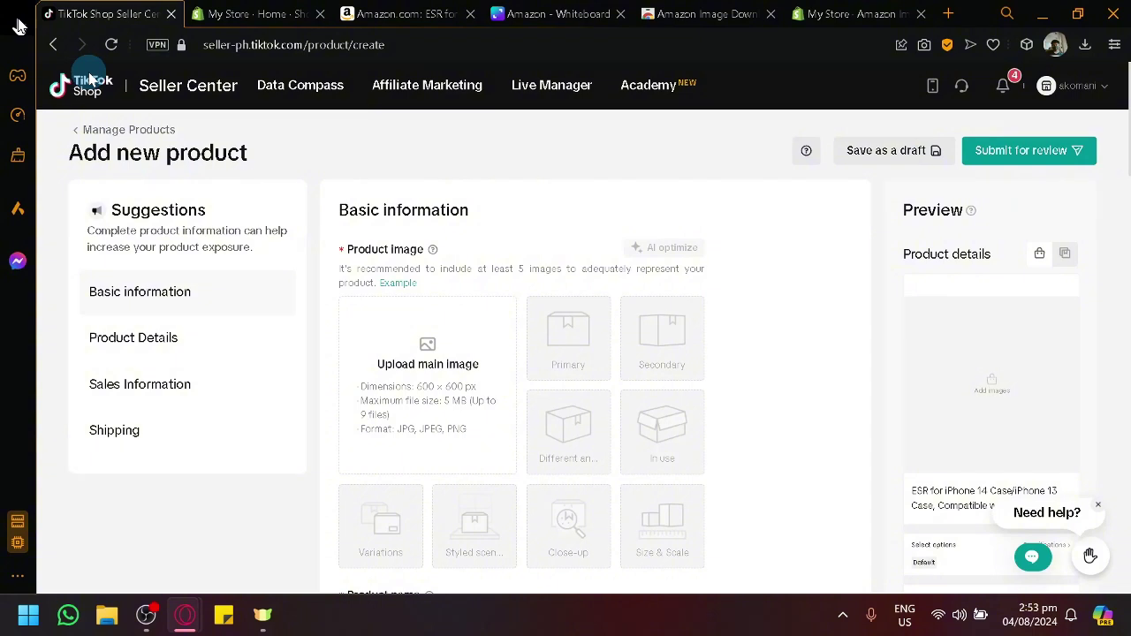
pyautogui.click(94, 133)
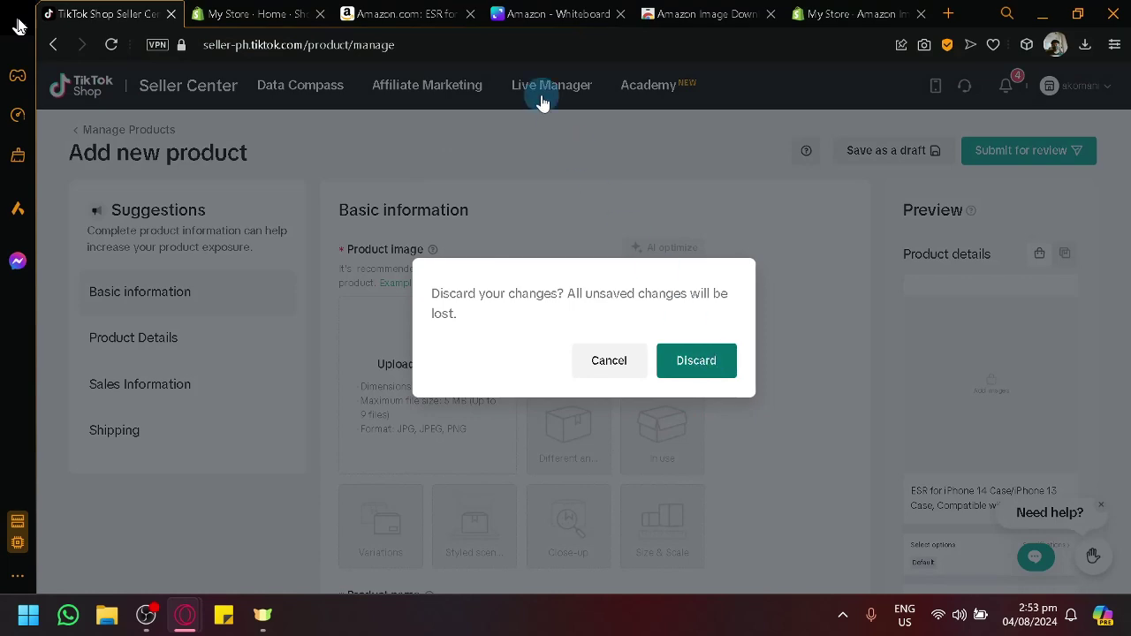
# Open Google in a new browser tab and go to Google Sheets from its list of apps.
pyautogui.hotkey('ctrl', 'Tab')
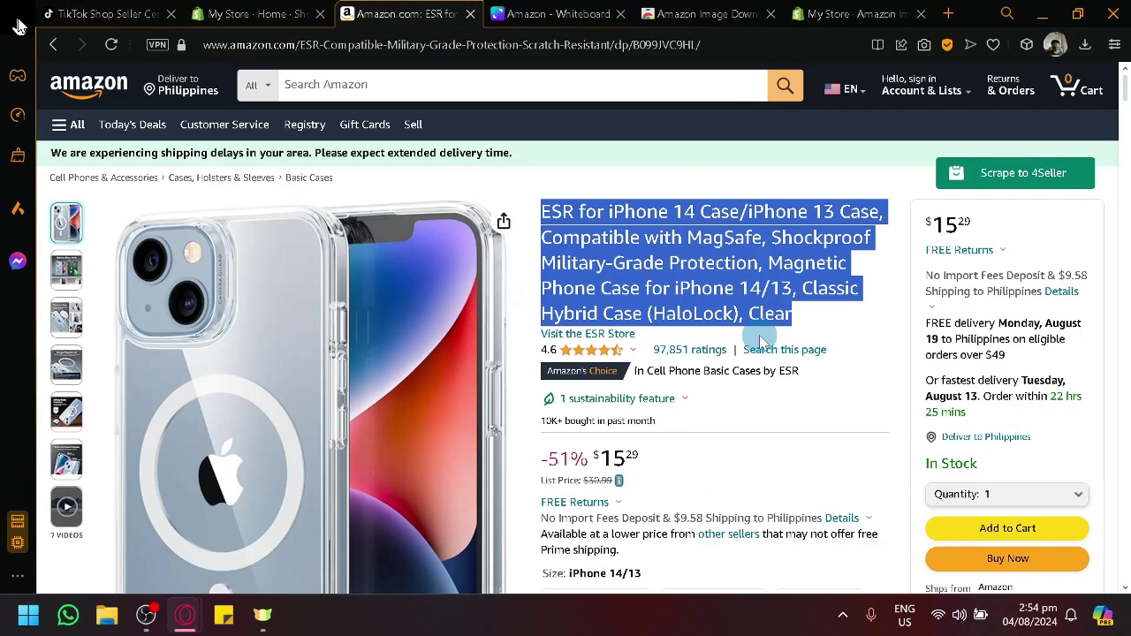
pyautogui.click(574, 14)
pyautogui.click(605, 44)
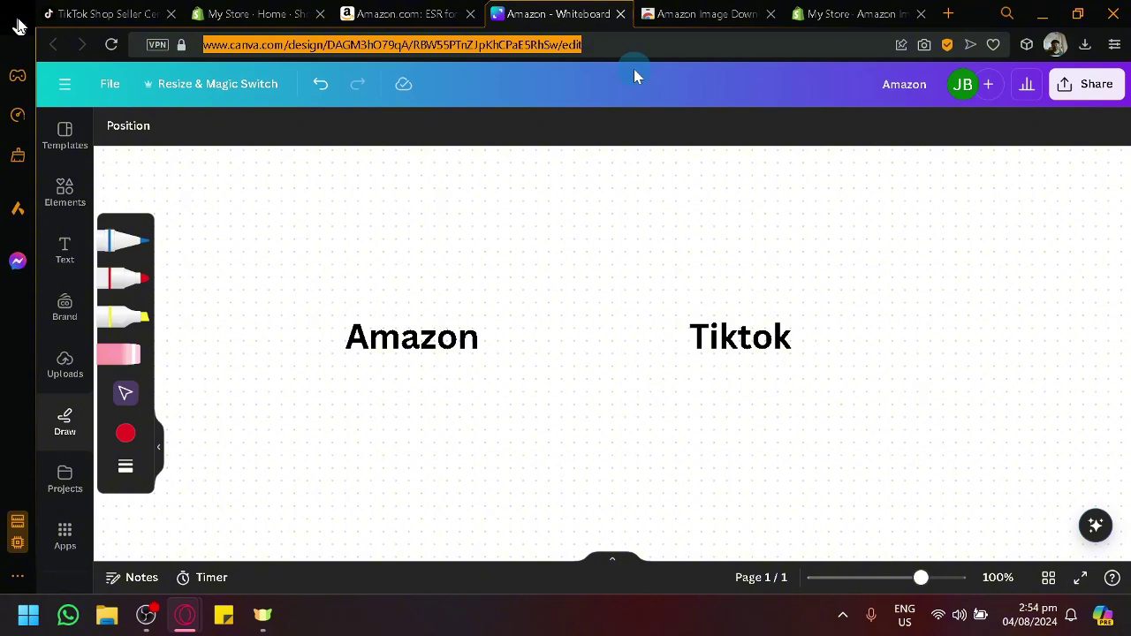
pyautogui.click(947, 15)
pyautogui.write('g')
pyautogui.press('Return')
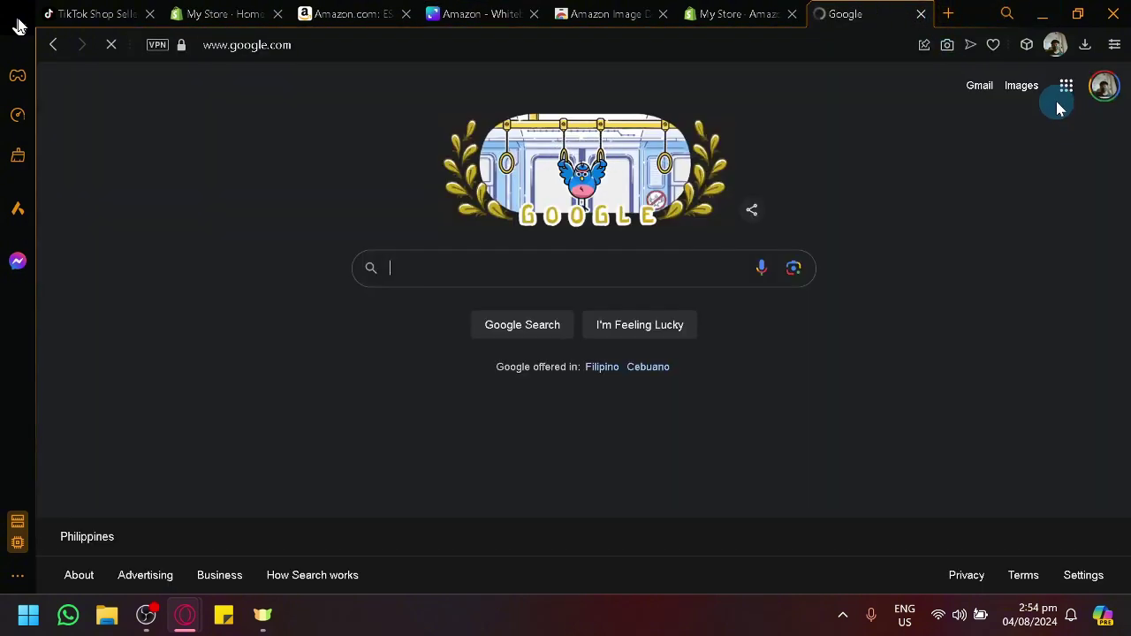
pyautogui.click(1064, 91)
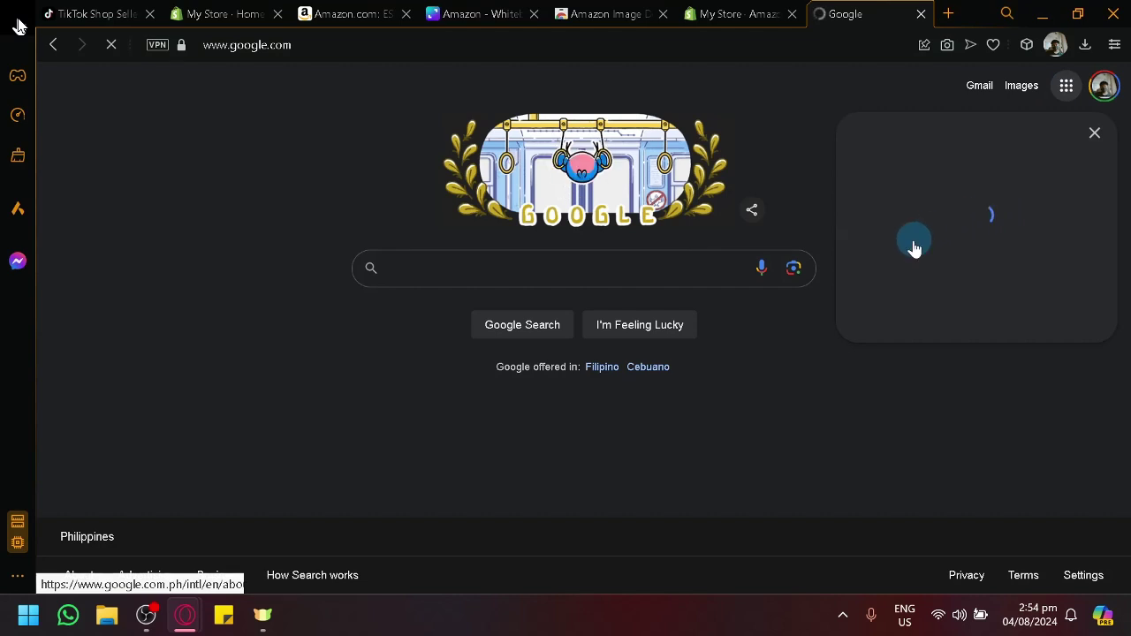
pyautogui.scroll(-2, 963, 355)
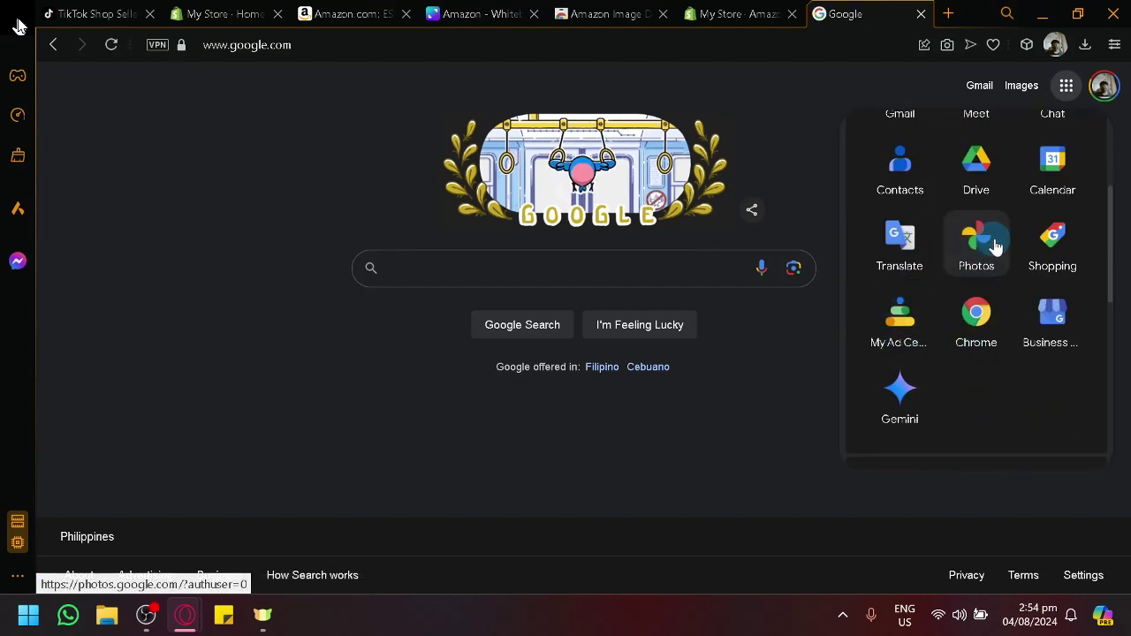
pyautogui.scroll(-3, 994, 246)
pyautogui.click(1040, 170)
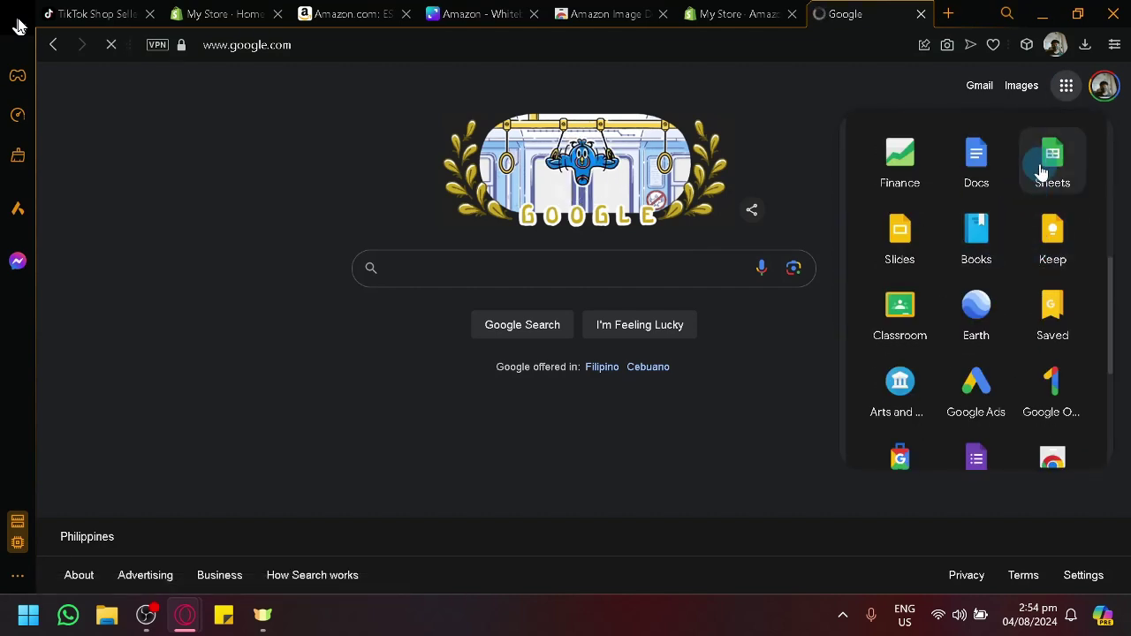
# Place the Google Sheets tab beside the Amazon listing and create a blank spreadsheet with a wider column A.
pyautogui.moveTo(729, 7); pyautogui.dragTo(377, 8)
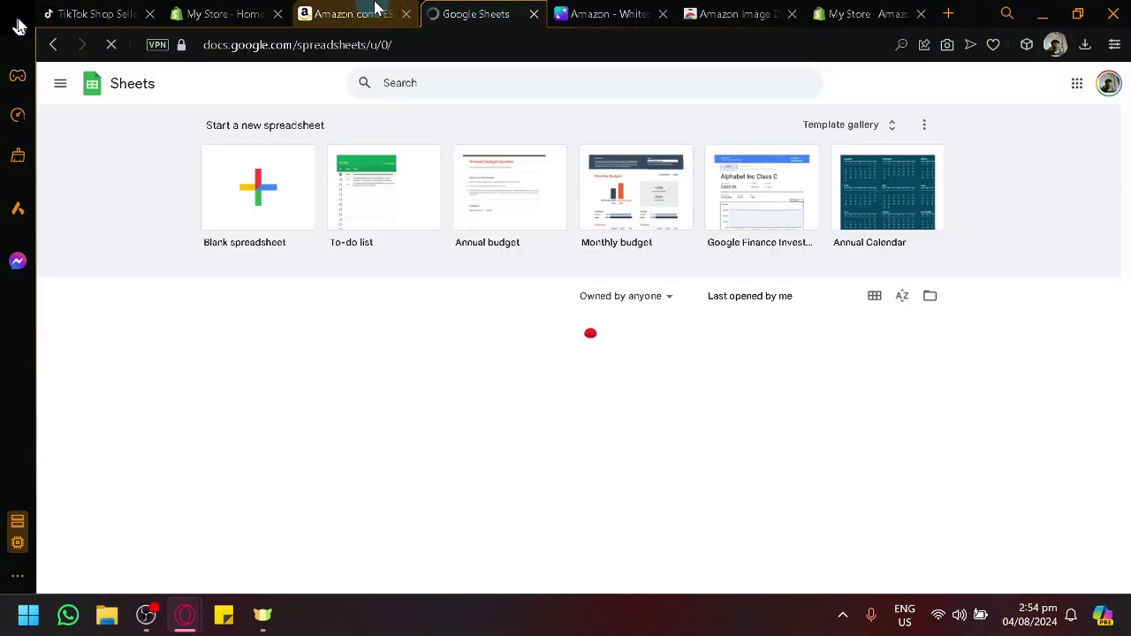
pyautogui.click(269, 196)
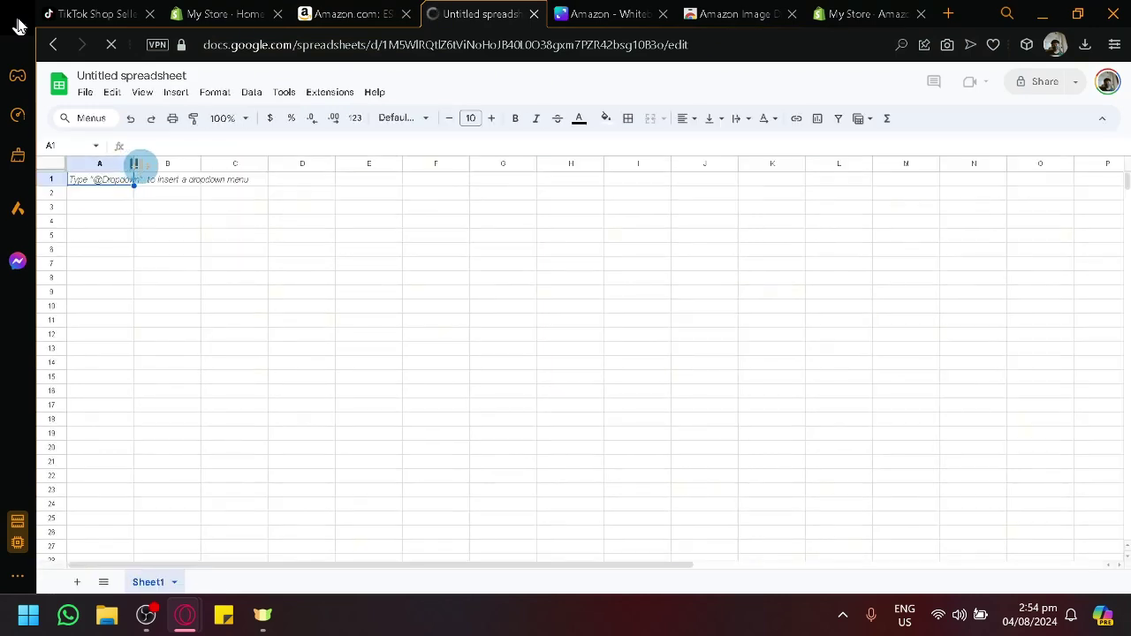
pyautogui.moveTo(135, 165); pyautogui.dragTo(280, 167)
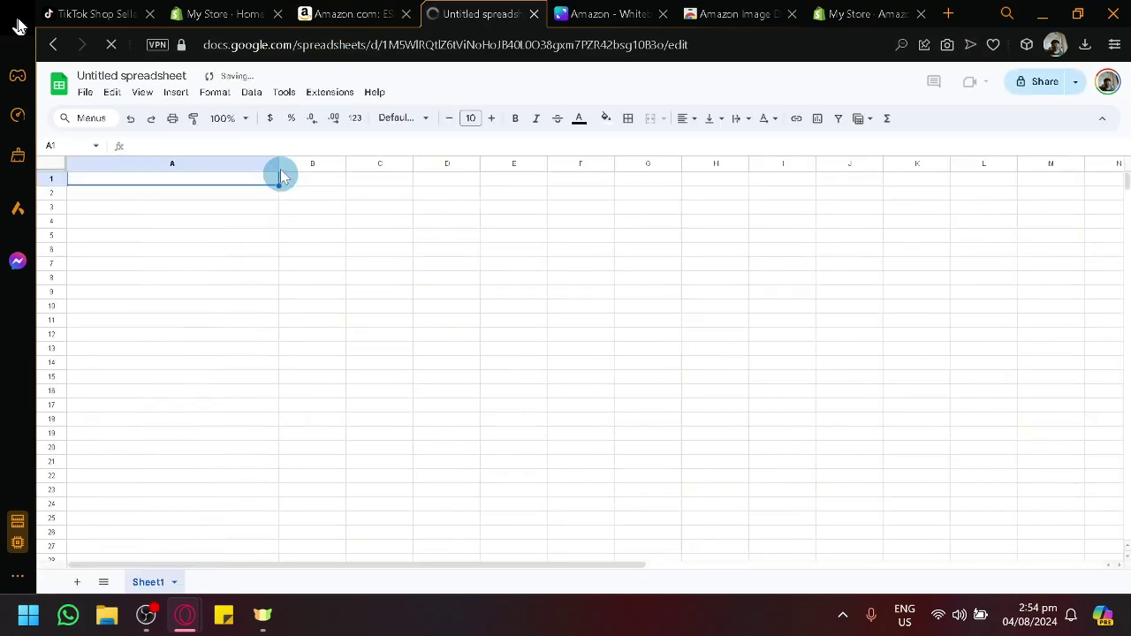
# Paste the ESR iPhone case's full Amazon product title into cell A1 of the spreadsheet.
pyautogui.click(367, 11)
pyautogui.click(470, 14)
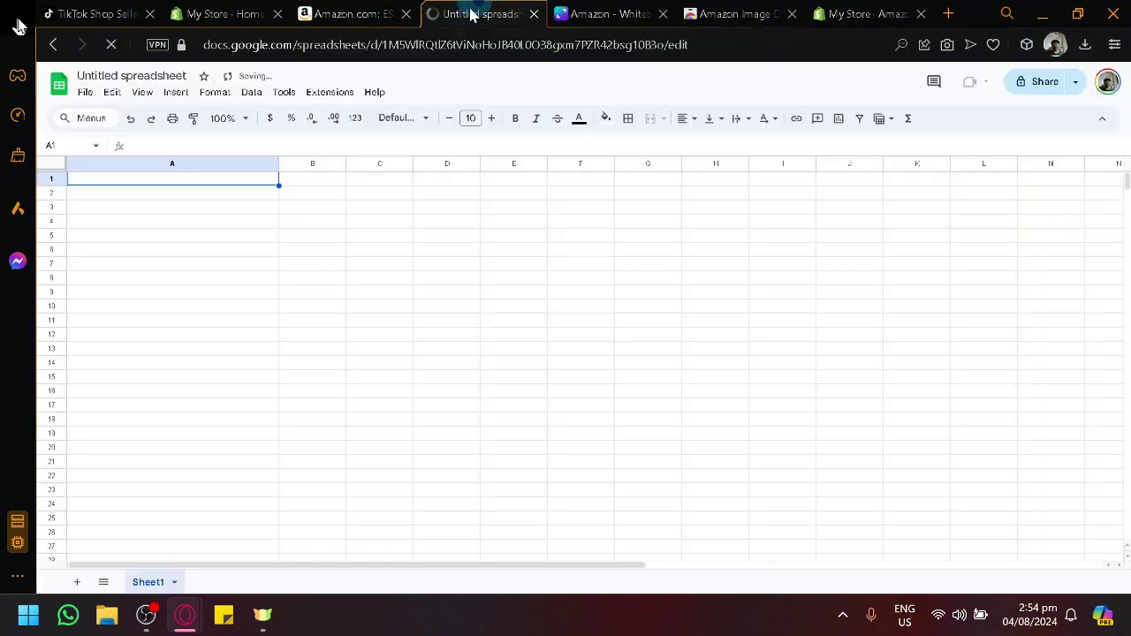
pyautogui.click(124, 184)
pyautogui.doubleClick(128, 179)
pyautogui.write('ESR for iPhone 14 Case/iPhone 13 Case, Compatible with MagSafe, Shockproof Military-Grade Protection, Magnetic Phone Case for iPhone 14/13, Classic Hybrid Case (HaloLock), Clear')
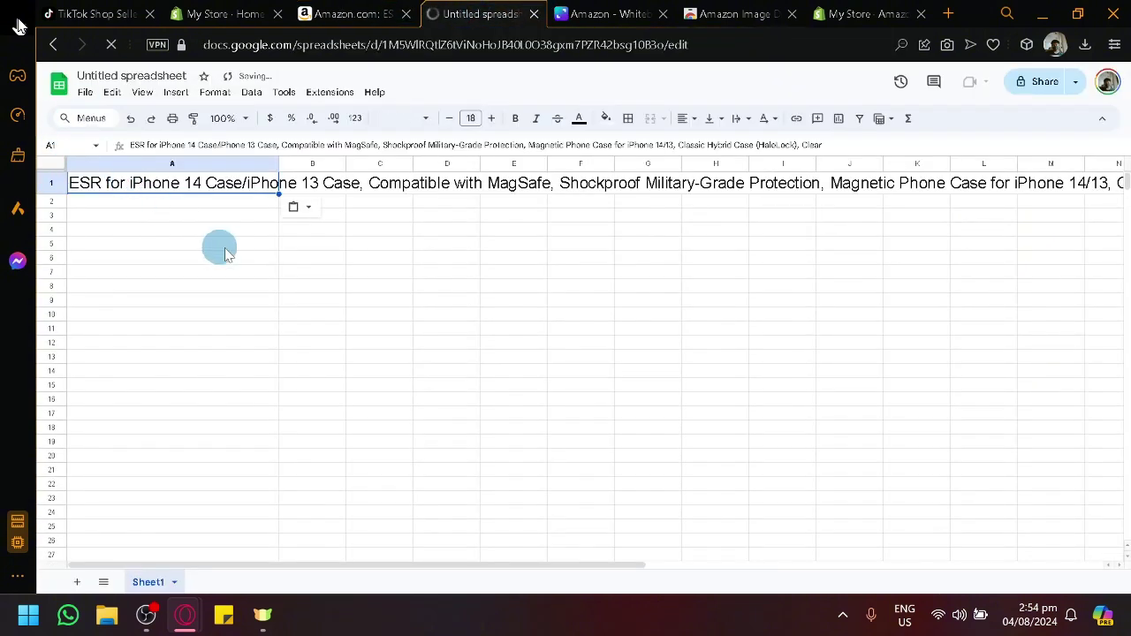
# Format the product title in A1 with the default font at size 8.
pyautogui.click(424, 122)
pyautogui.click(414, 194)
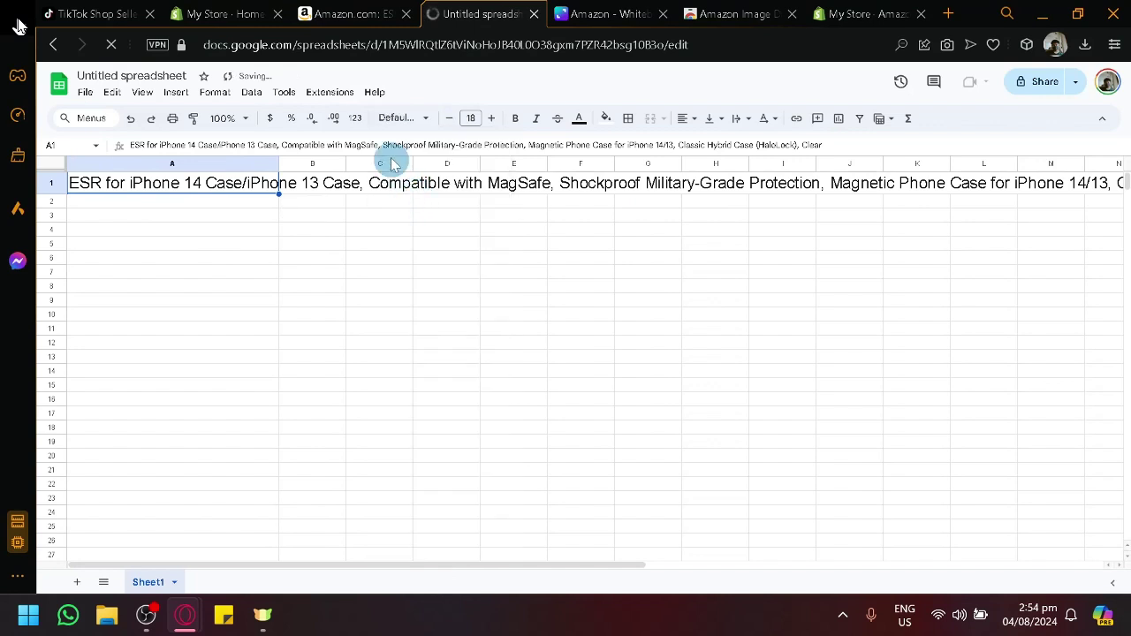
pyautogui.click(470, 117)
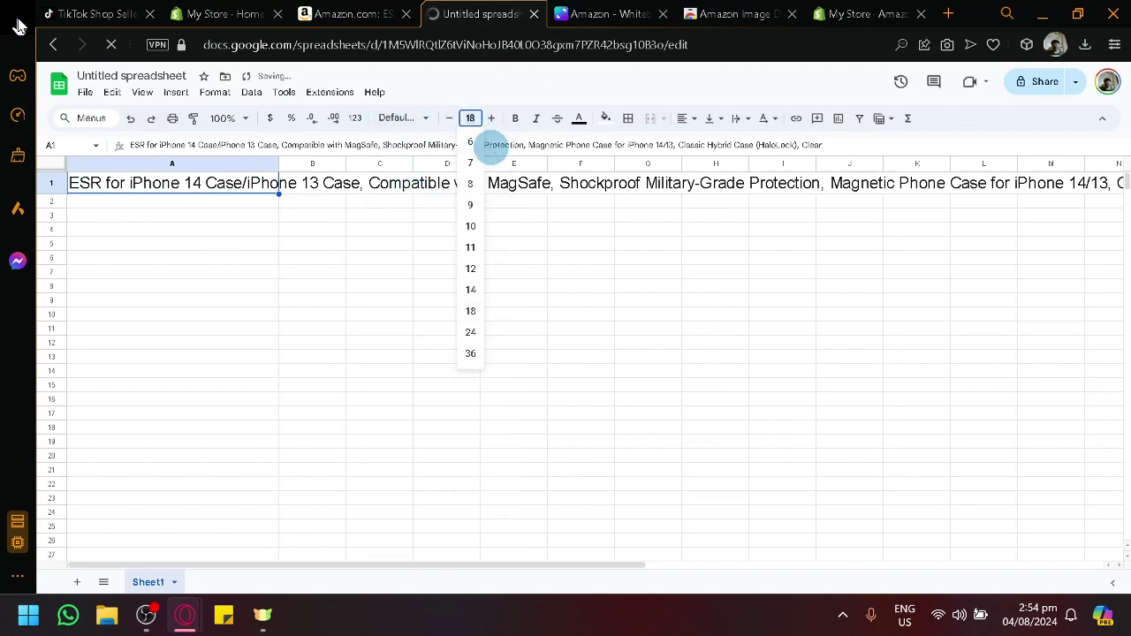
pyautogui.click(487, 146)
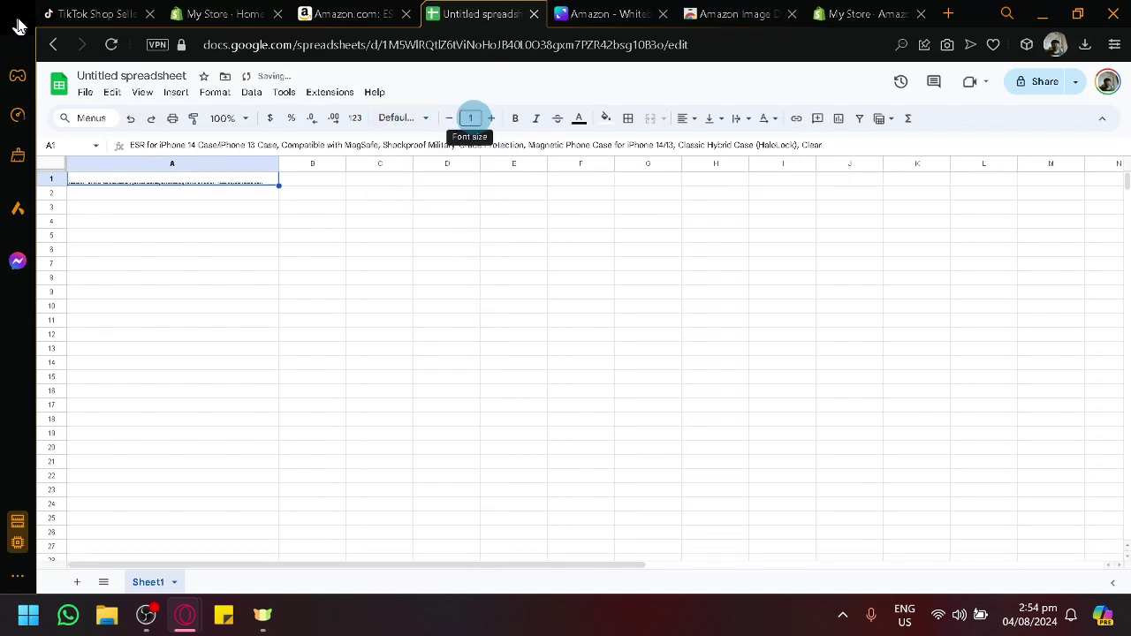
pyautogui.click(470, 119)
pyautogui.write('8')
pyautogui.press('Return')
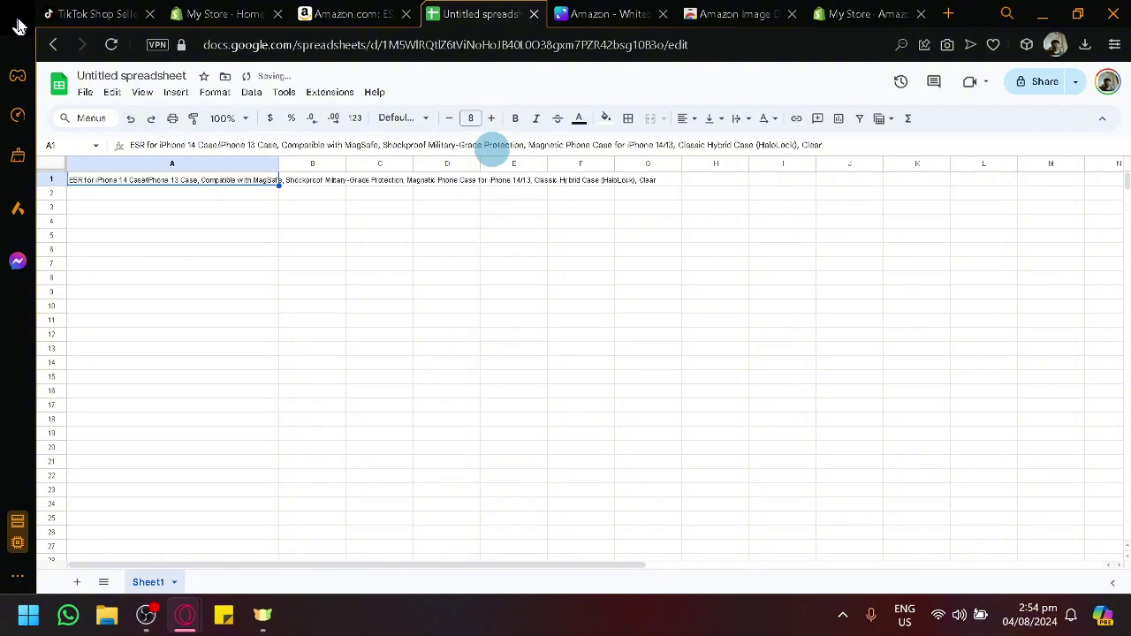
pyautogui.click(384, 198)
# Copy the case's price from the Amazon listing and enter $15.29 in cell B1 of the spreadsheet.
pyautogui.click(358, 12)
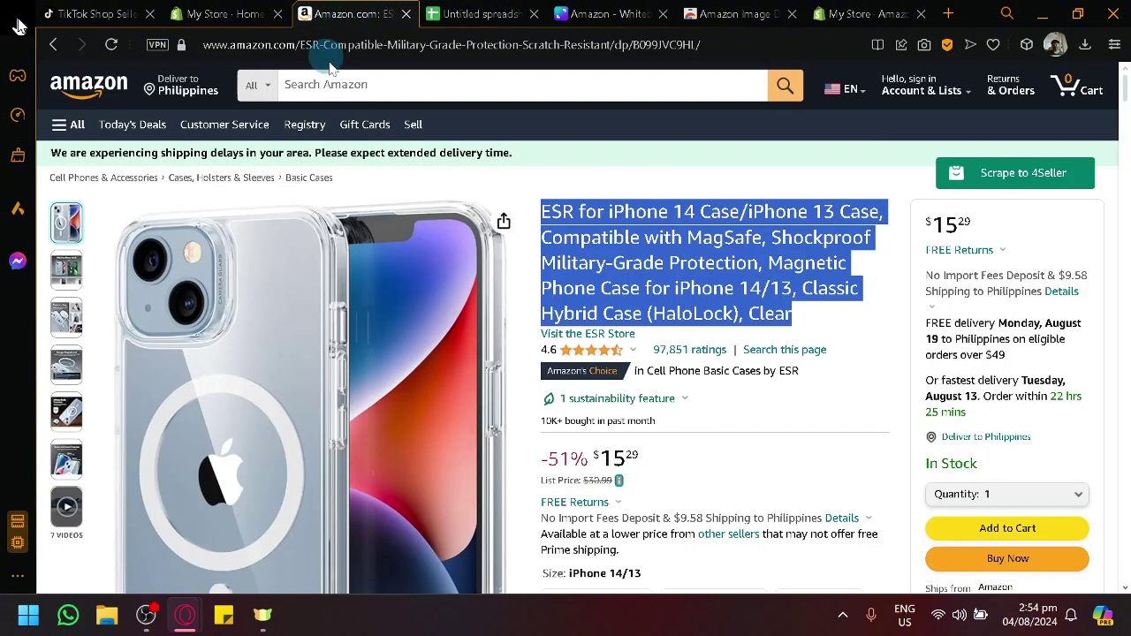
pyautogui.moveTo(641, 457); pyautogui.dragTo(604, 456)
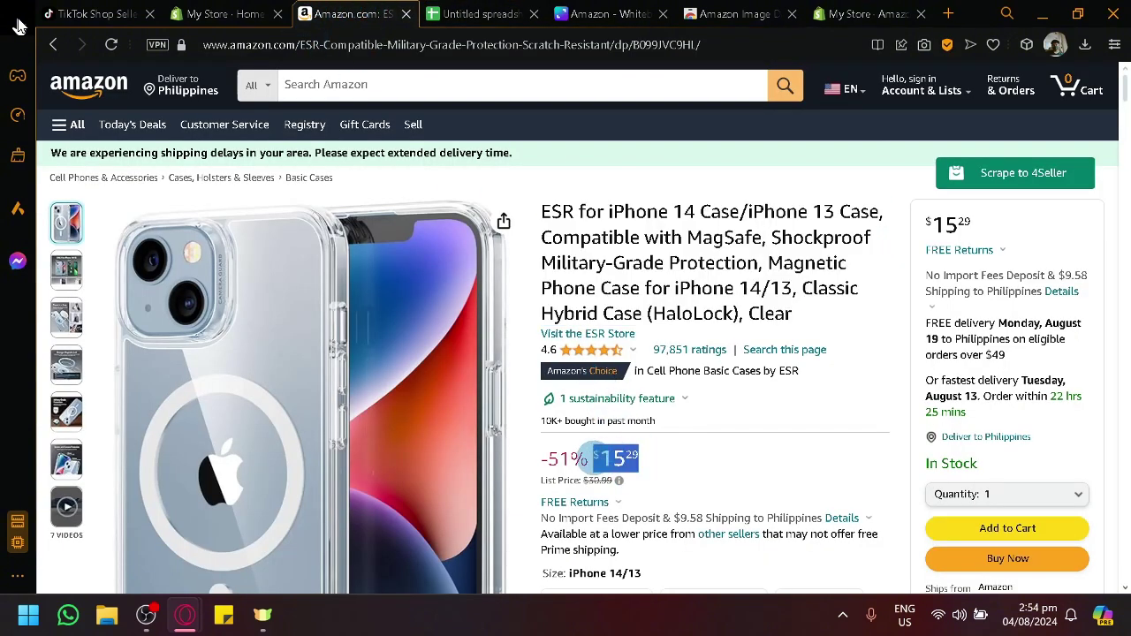
pyautogui.click(477, 13)
pyautogui.click(329, 179)
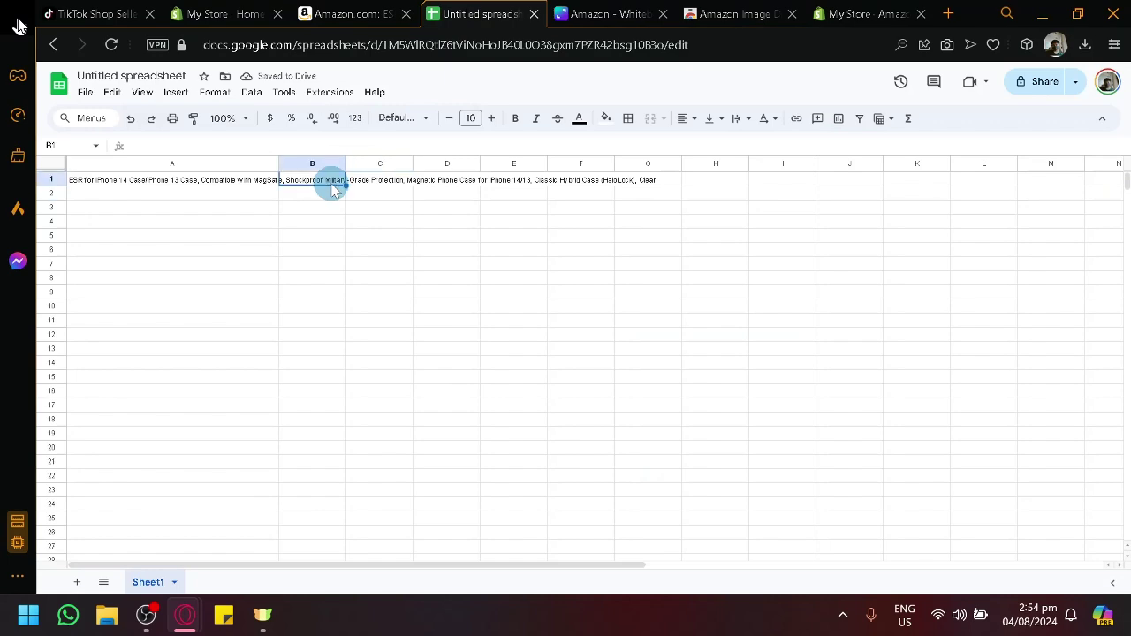
pyautogui.write('$15.29')
# Copy the Amazon listing's web address and paste it into cell C1 of the spreadsheet.
pyautogui.click(358, 12)
pyautogui.click(477, 44)
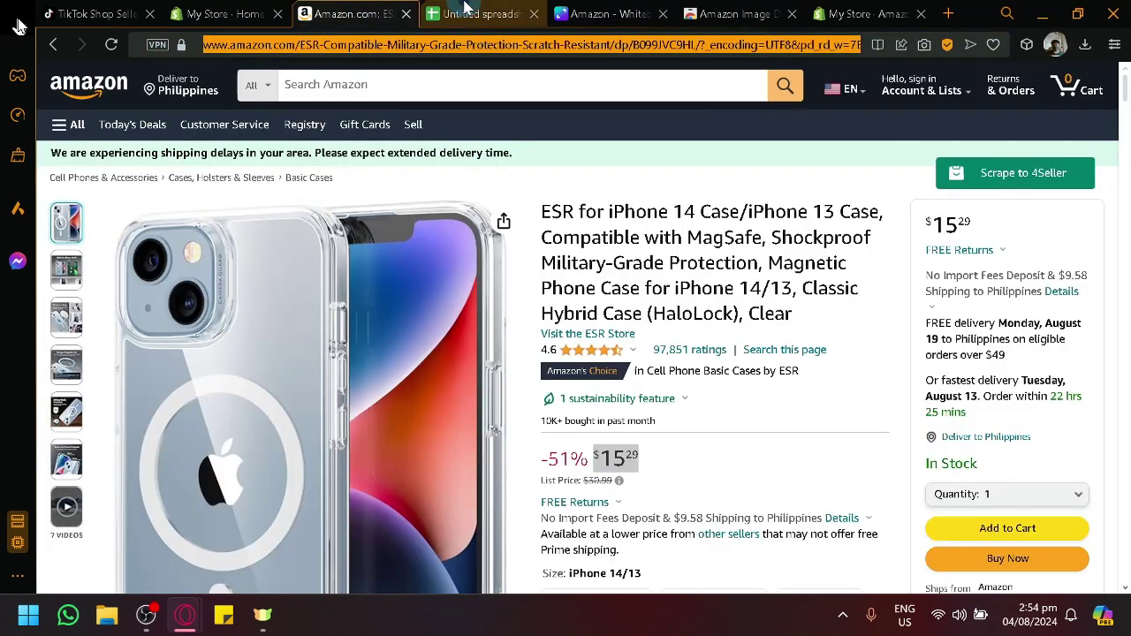
pyautogui.click(477, 13)
pyautogui.click(382, 184)
pyautogui.hotkey('ctrl', 'v')
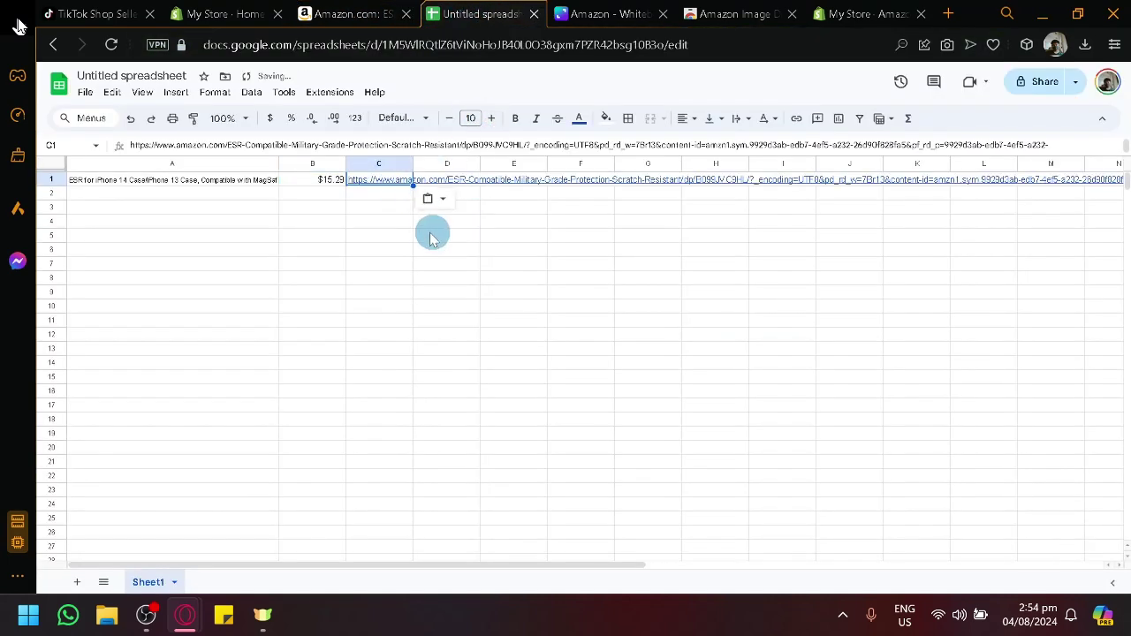
pyautogui.click(427, 233)
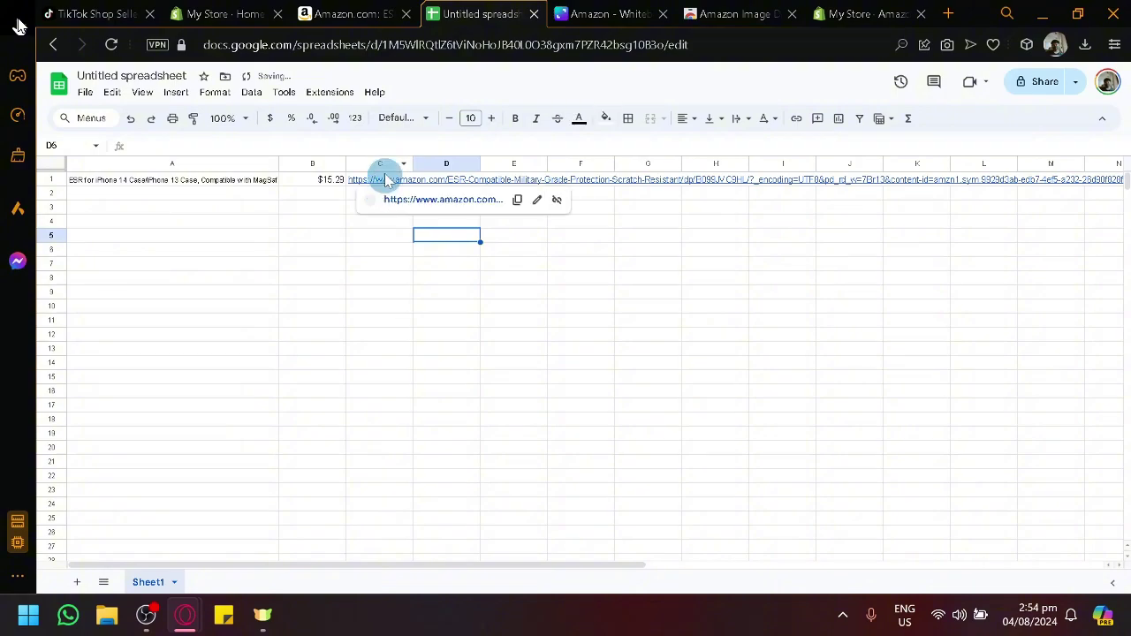
# Look over the case's Amazon listing, its row in the spreadsheet and the Manage Products page in TikTok Seller Center.
pyautogui.click(345, 13)
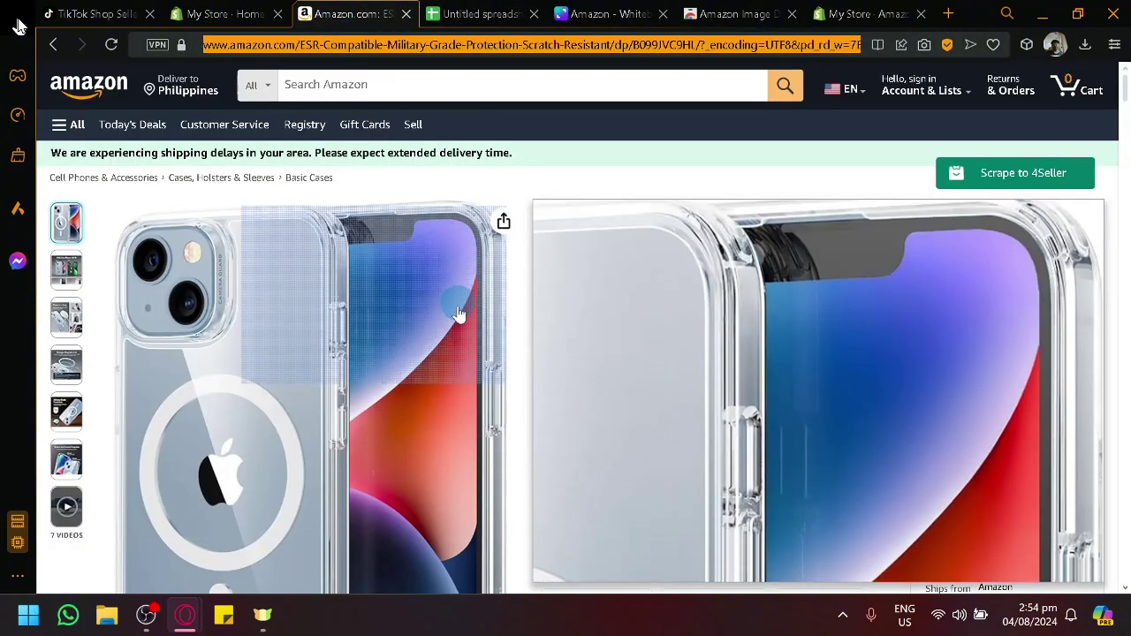
pyautogui.scroll(-2, 459, 302)
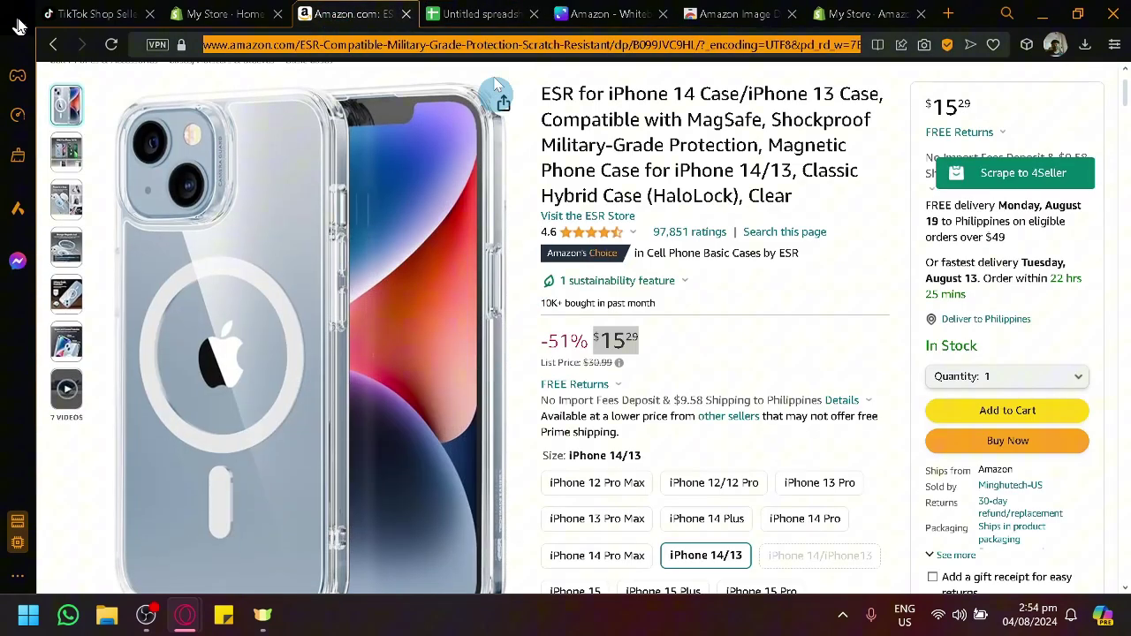
pyautogui.click(482, 13)
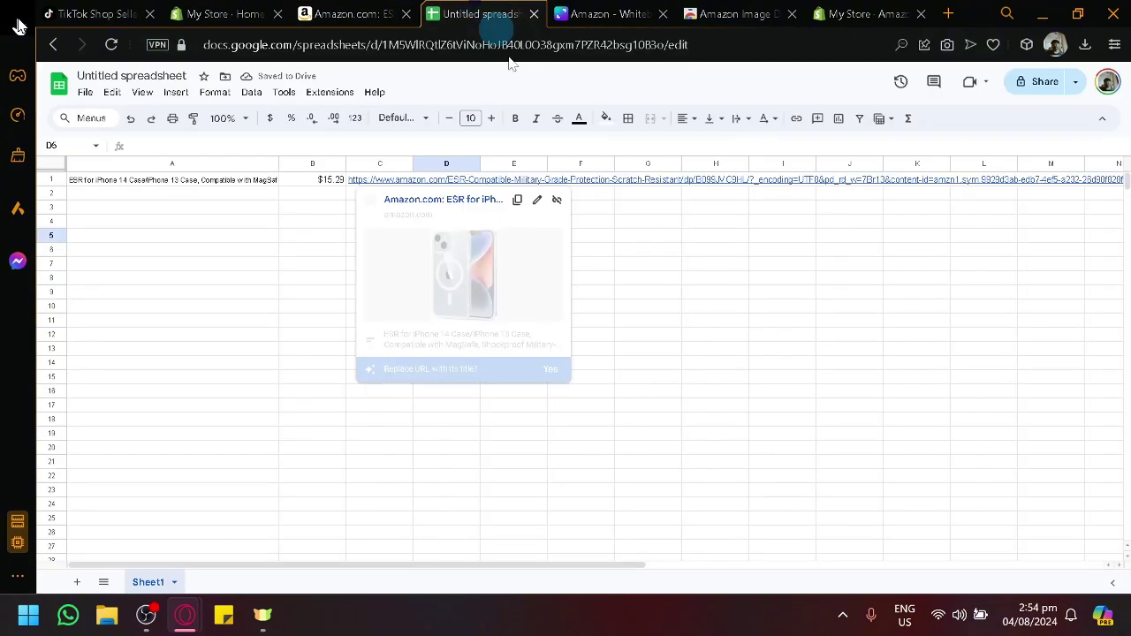
pyautogui.click(558, 303)
pyautogui.click(446, 179)
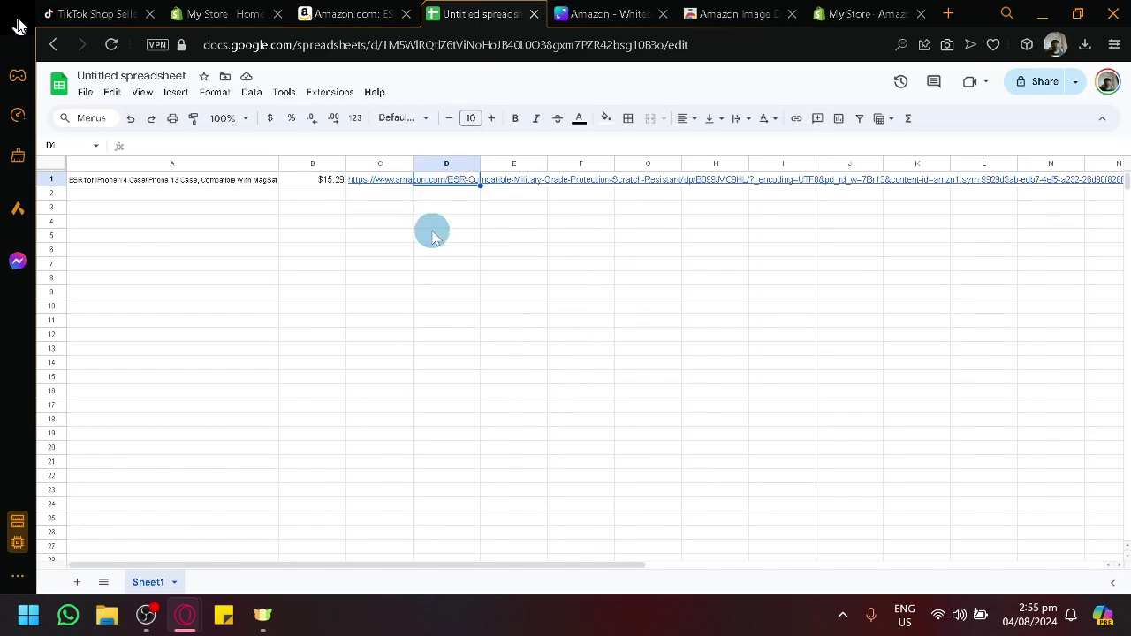
pyautogui.click(99, 9)
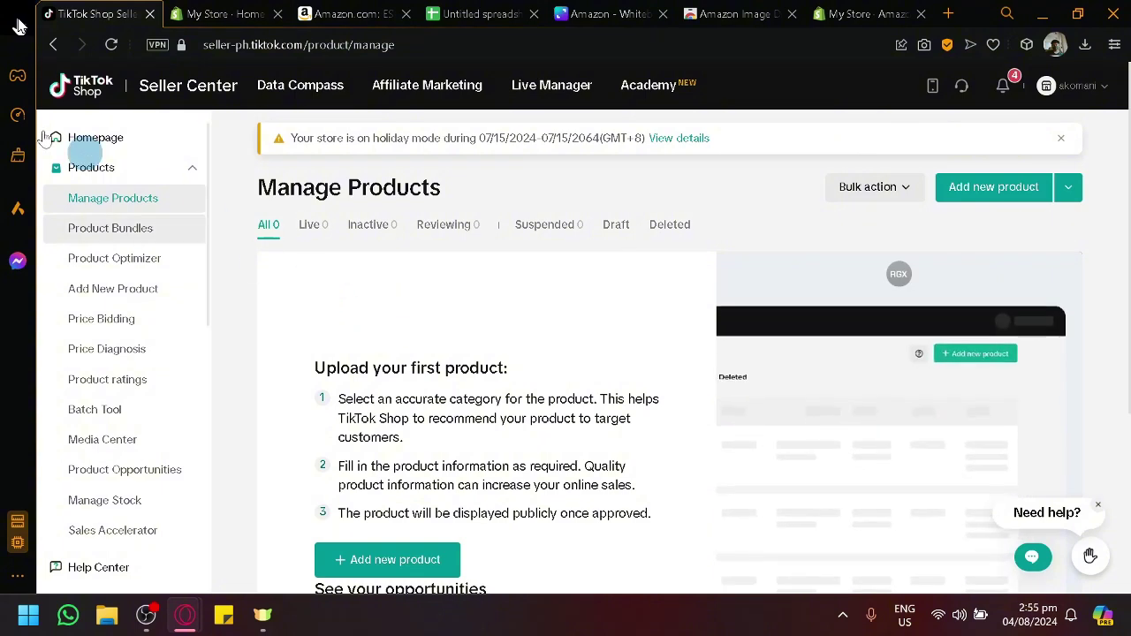
pyautogui.click(80, 137)
pyautogui.click(348, 13)
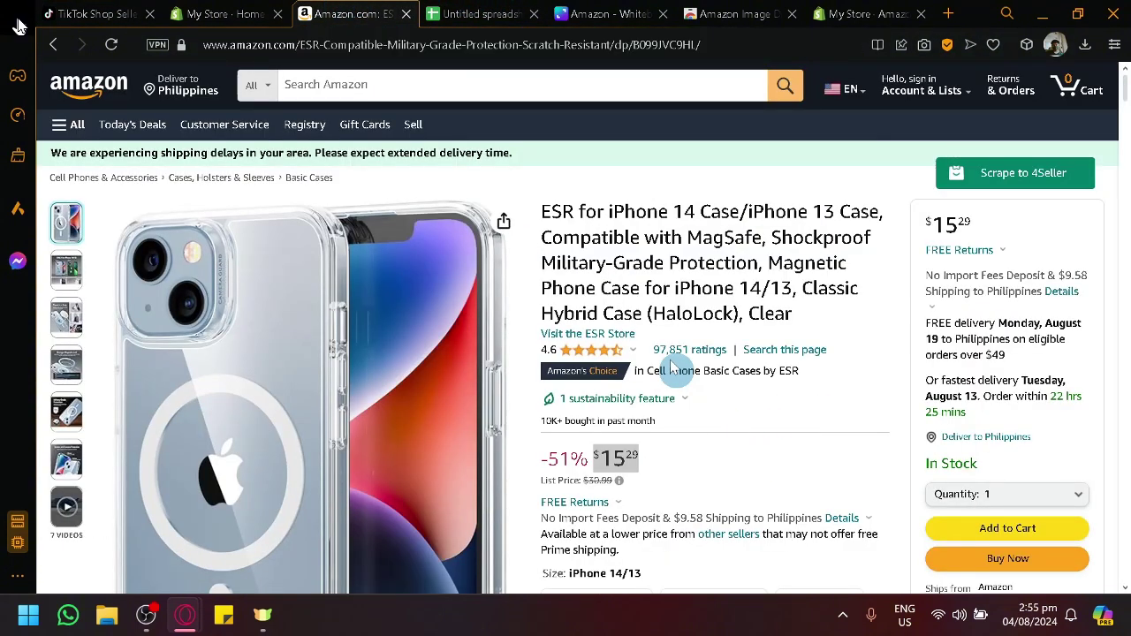
# Move the Shopify Home tab beside the Amazon Importer tab and return to the Canva whiteboard.
pyautogui.click(866, 14)
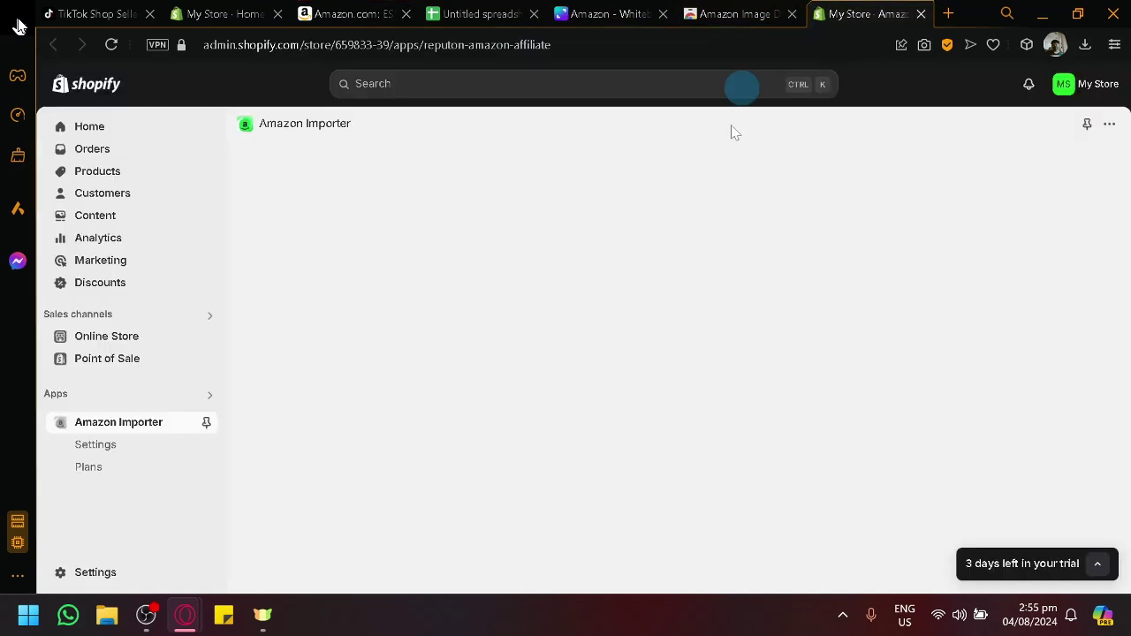
pyautogui.moveTo(261, 7); pyautogui.dragTo(704, 29)
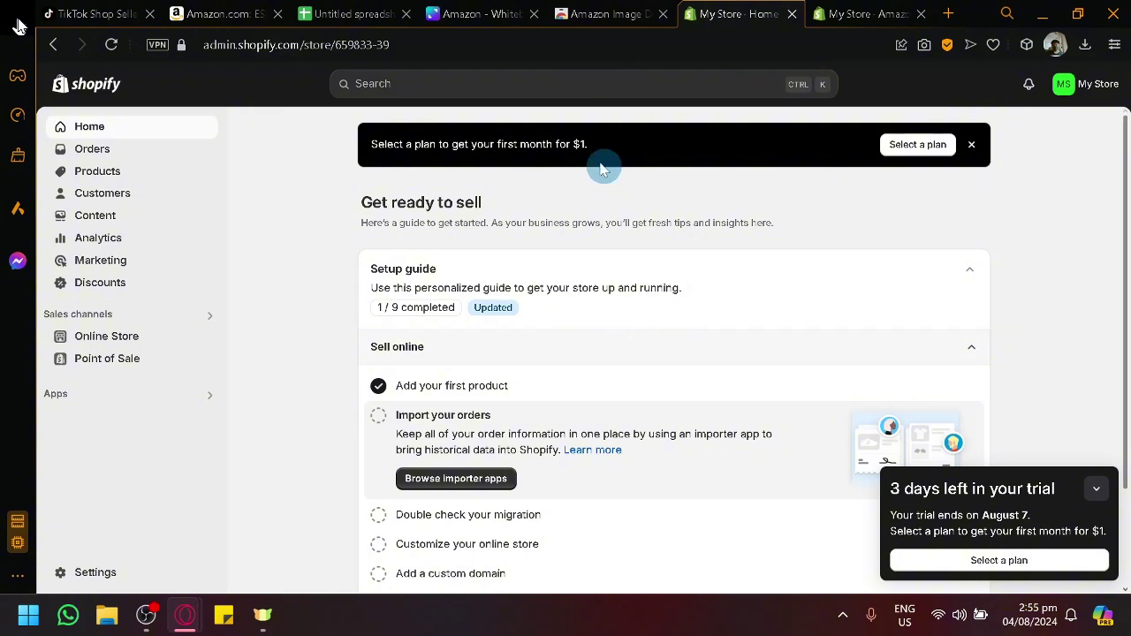
pyautogui.click(231, 11)
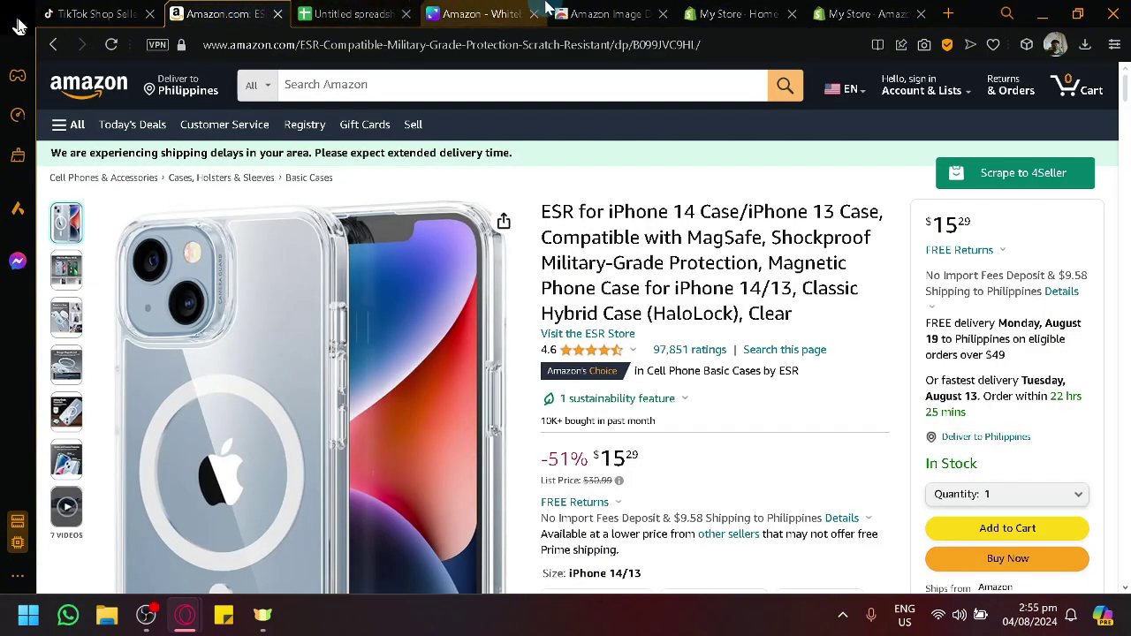
pyautogui.click(478, 13)
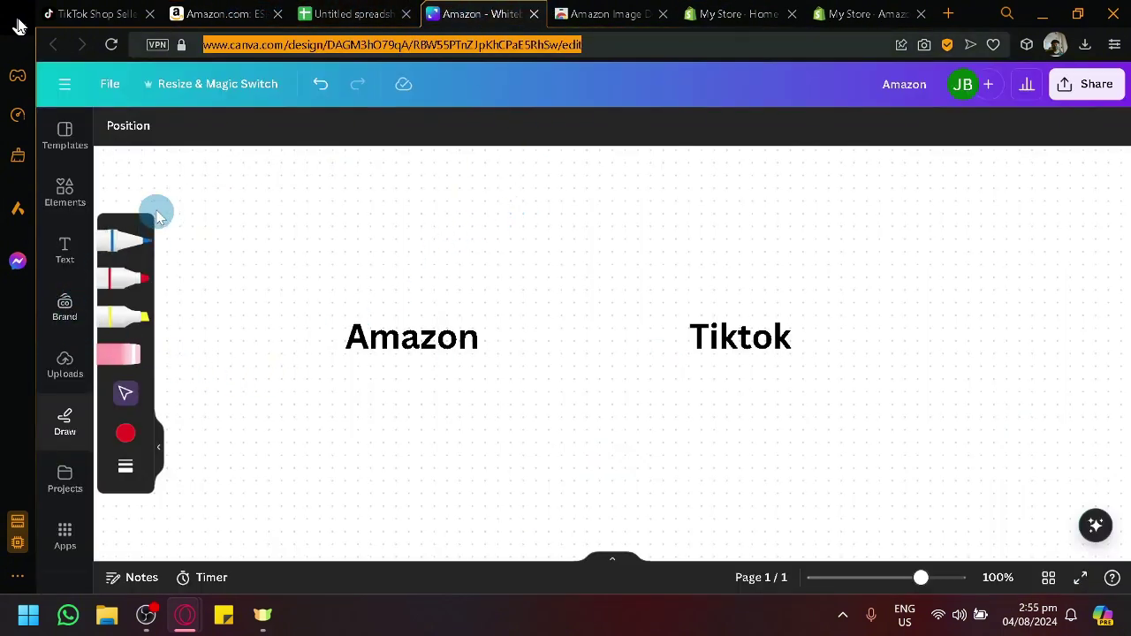
# Handwrite "info" in red marker beside Tiktok and draw an arrow from Tiktok to Amazon on the whiteboard.
pyautogui.click(121, 279)
pyautogui.scroll(-3, 633, 369)
pyautogui.moveTo(740, 245)
pyautogui.mouseDown()
pyautogui.moveTo(748, 321)
pyautogui.moveTo(800, 277)
pyautogui.moveTo(824, 306)
pyautogui.moveTo(854, 315)
pyautogui.mouseUp()
pyautogui.moveTo(896, 262)
pyautogui.mouseDown()
pyautogui.moveTo(874, 288)
pyautogui.moveTo(901, 283)
pyautogui.moveTo(903, 293)
pyautogui.mouseUp()
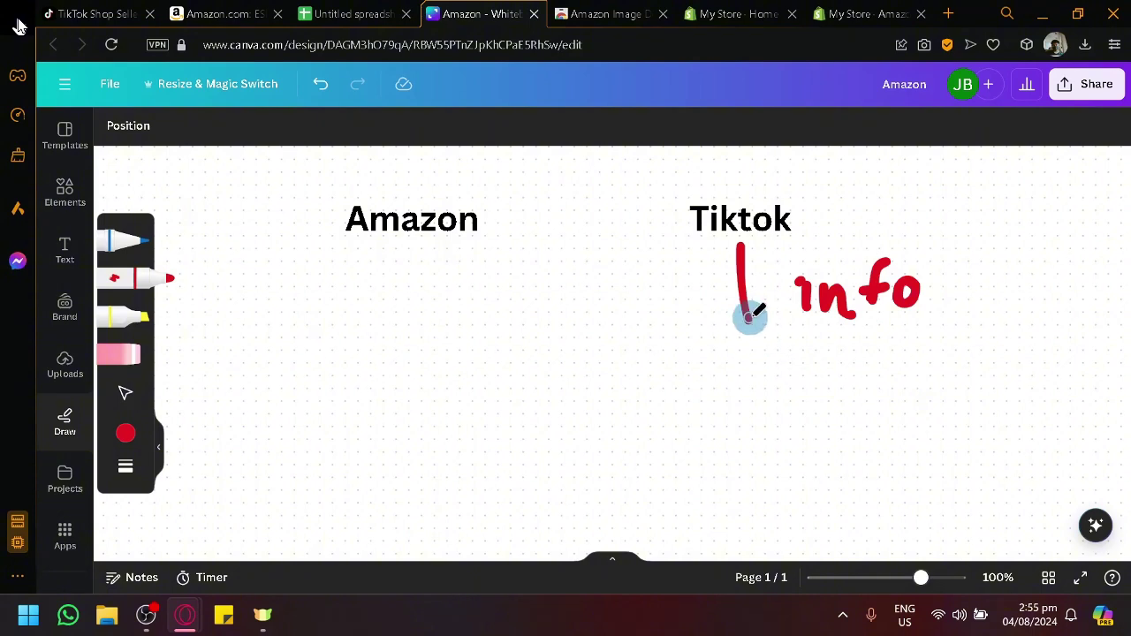
pyautogui.moveTo(749, 316)
pyautogui.mouseDown()
pyautogui.moveTo(401, 320)
pyautogui.moveTo(389, 252)
pyautogui.moveTo(336, 261)
pyautogui.moveTo(411, 266)
pyautogui.mouseUp()
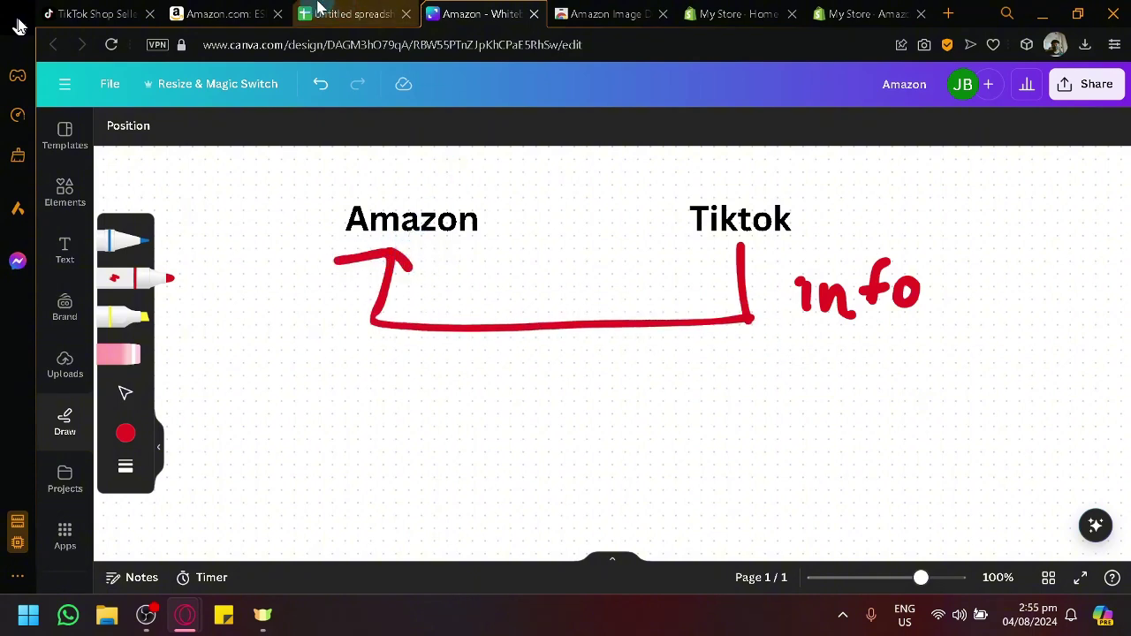
# Review the case's Amazon listing and the Amazon link saved in cell C1 of the spreadsheet against the whiteboard sketch.
pyautogui.click(259, 7)
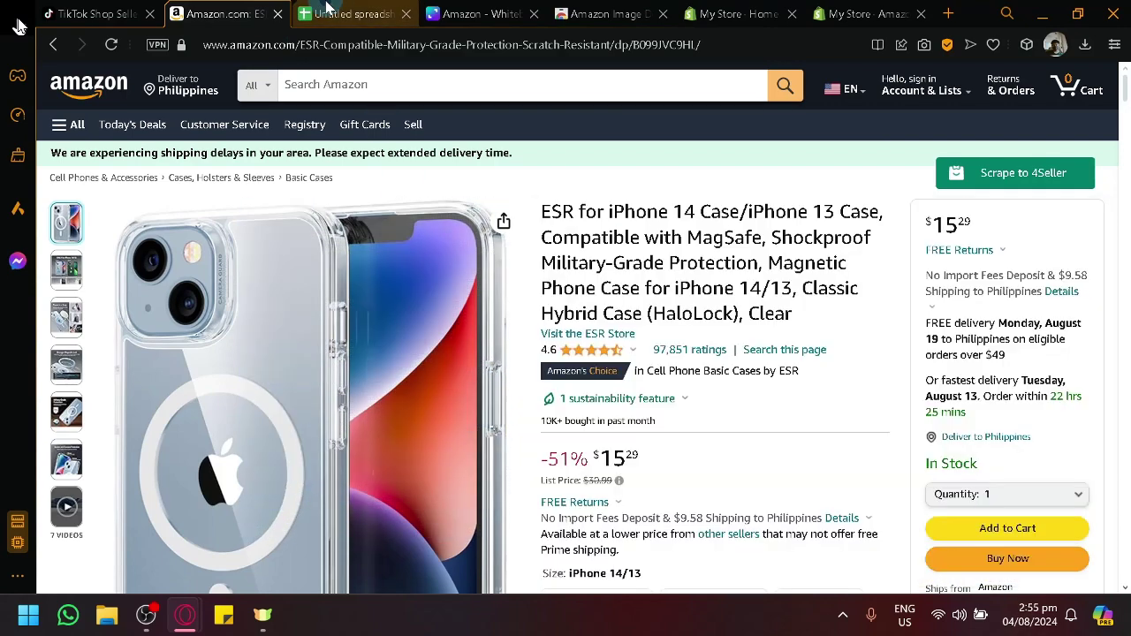
pyautogui.click(349, 13)
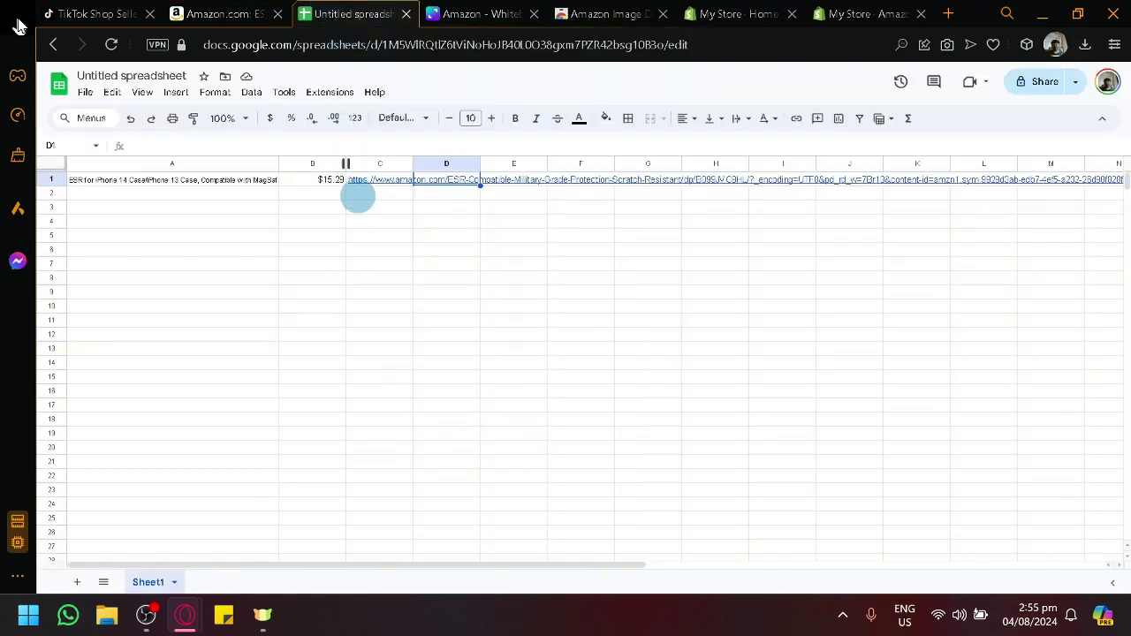
pyautogui.click(371, 188)
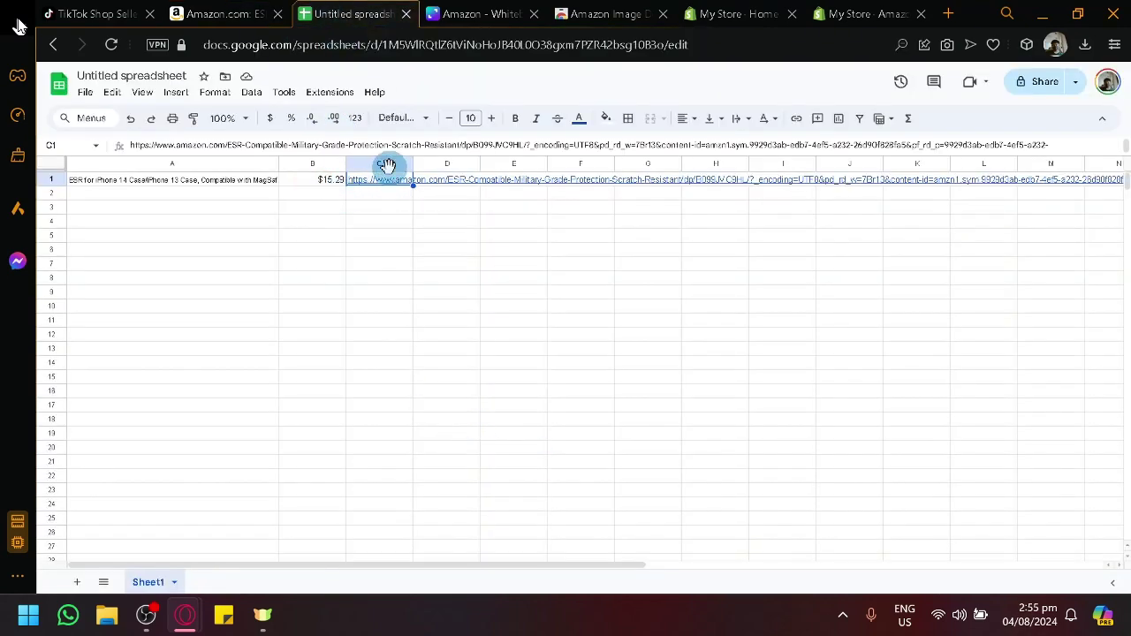
pyautogui.click(484, 14)
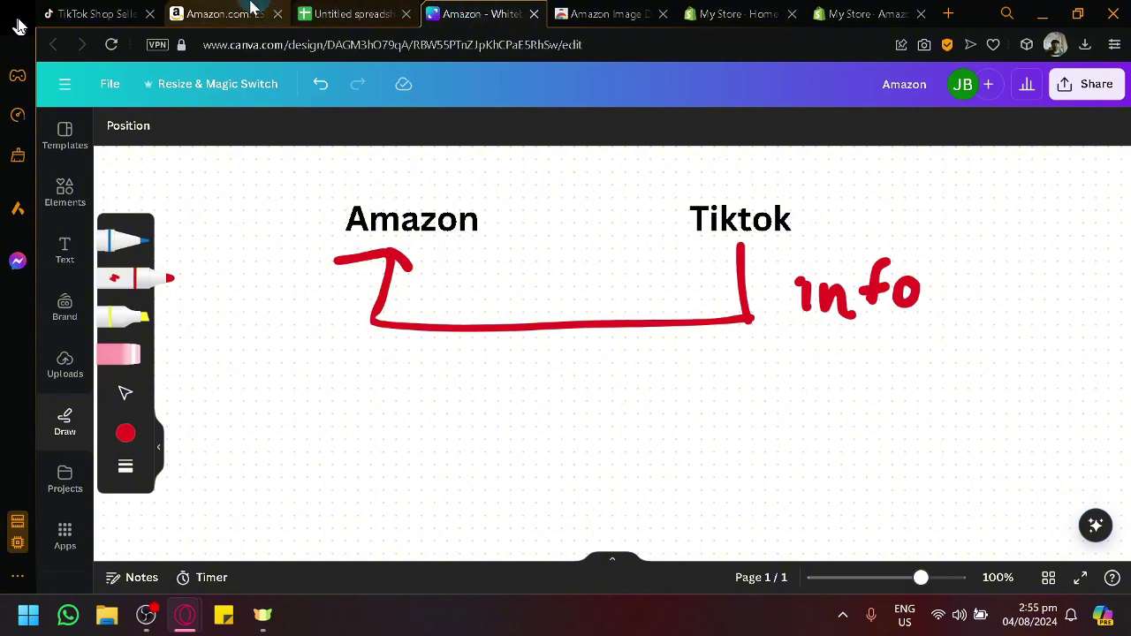
pyautogui.click(250, 13)
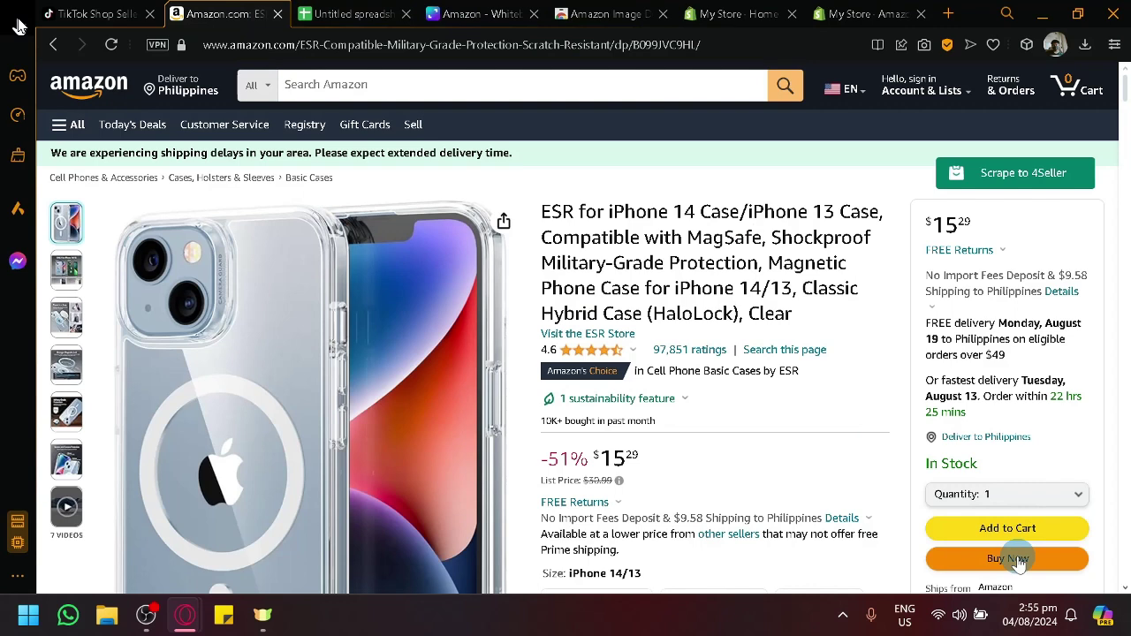
pyautogui.click(367, 14)
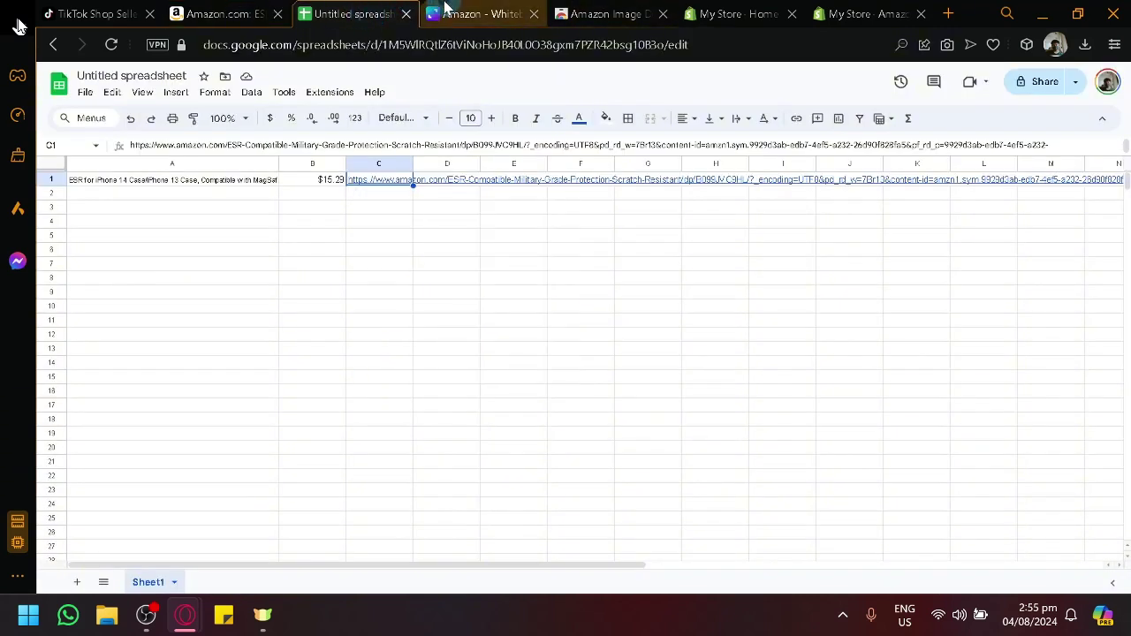
# Return to the Canva whiteboard and underline the handwritten word "info" in red.
pyautogui.click(446, 11)
pyautogui.moveTo(806, 331); pyautogui.dragTo(948, 330)
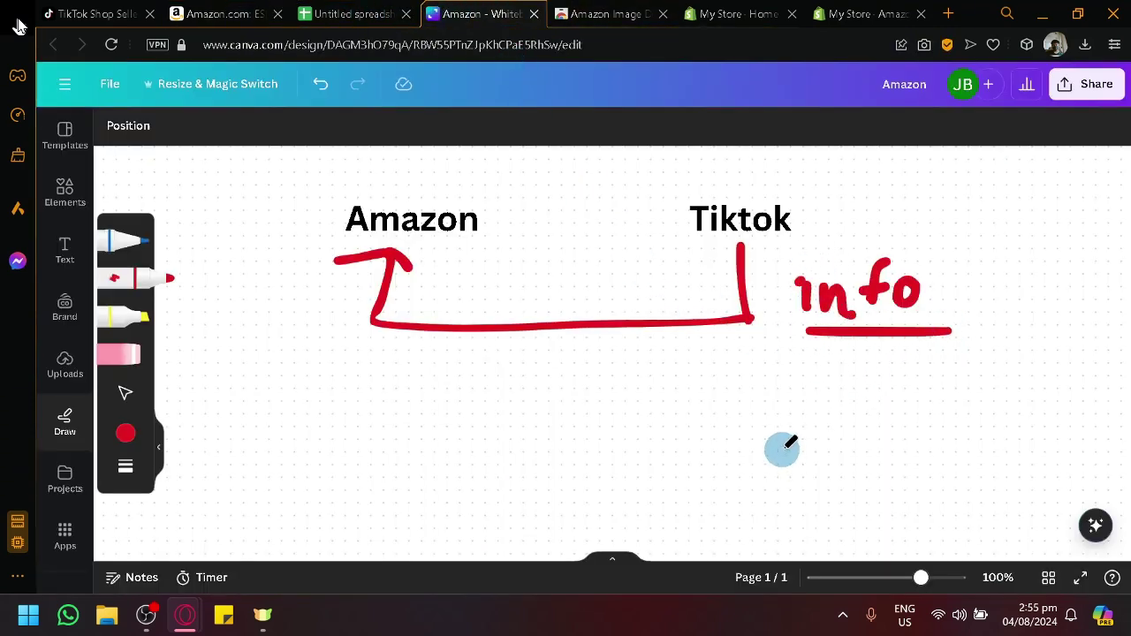
# Set the red marker's weight to 2, strike a thin line across Amazon and draw a curved arrow from Amazon to "info".
pyautogui.rightClick(137, 267)
pyautogui.click(126, 283)
pyautogui.click(126, 281)
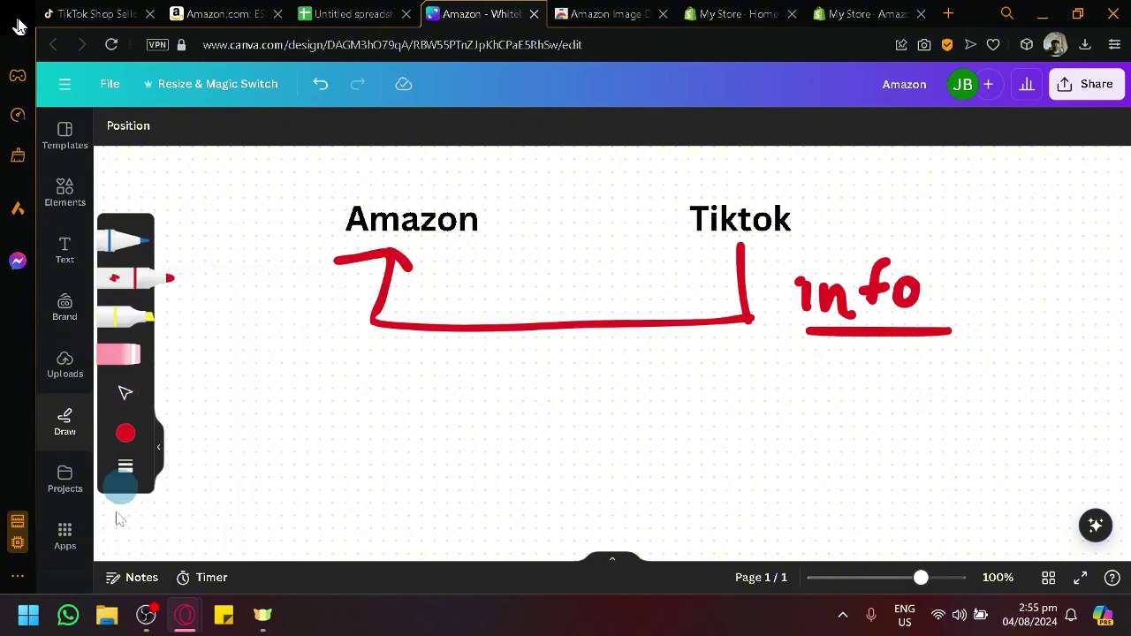
pyautogui.click(124, 466)
pyautogui.moveTo(216, 484); pyautogui.dragTo(201, 484)
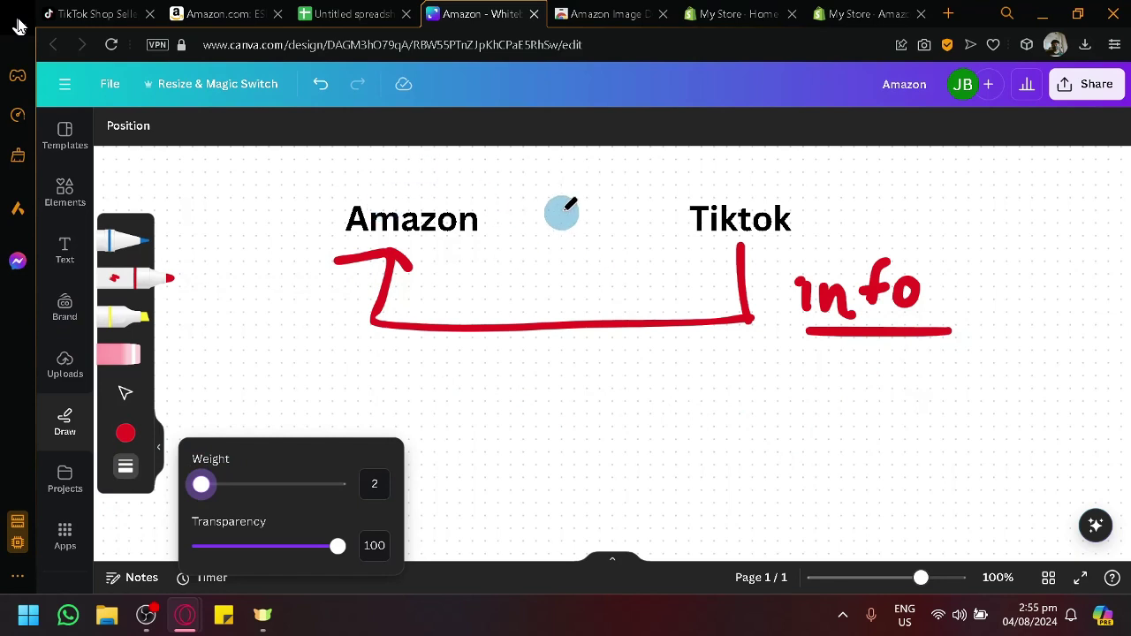
pyautogui.click(612, 191)
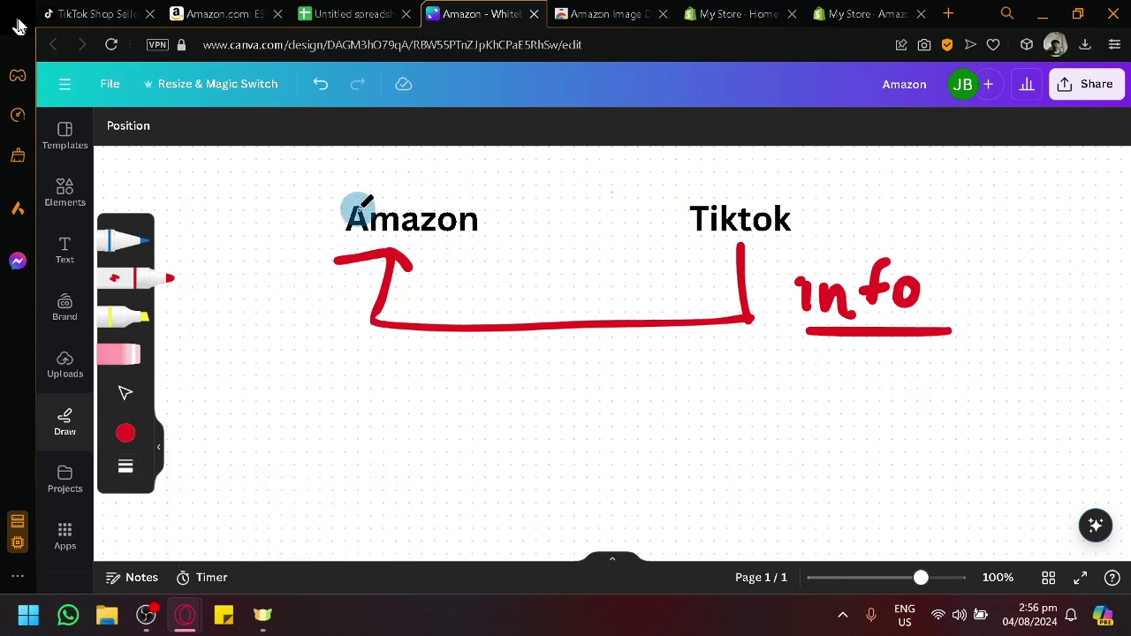
pyautogui.moveTo(356, 206); pyautogui.dragTo(464, 213)
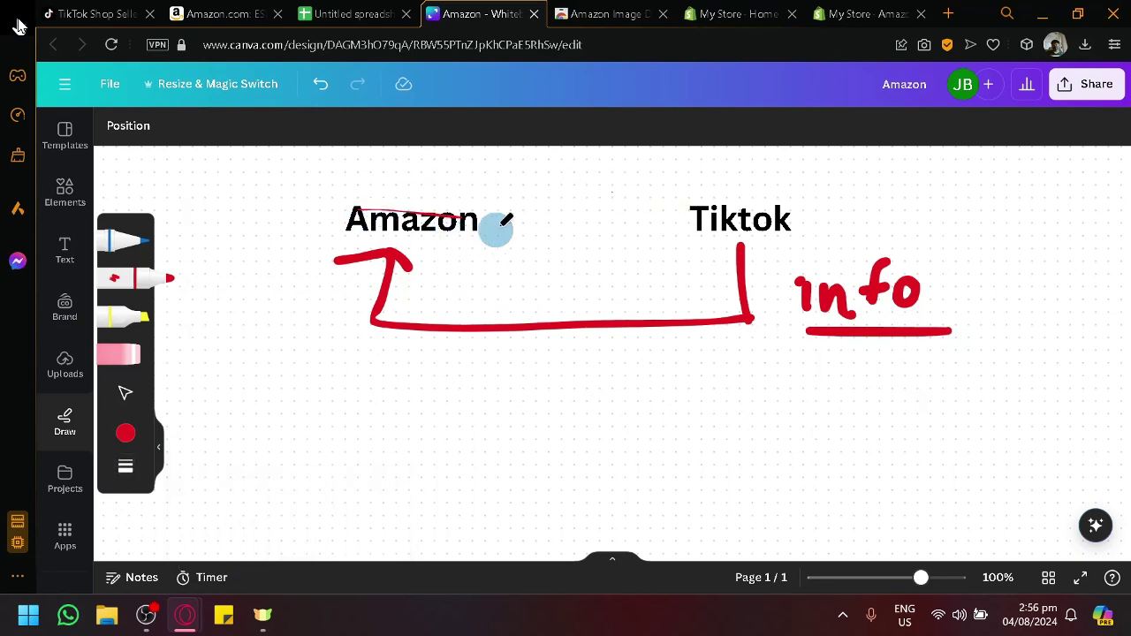
pyautogui.moveTo(371, 235)
pyautogui.mouseDown()
pyautogui.moveTo(606, 386)
pyautogui.moveTo(874, 348)
pyautogui.moveTo(867, 357)
pyautogui.moveTo(912, 377)
pyautogui.mouseUp()
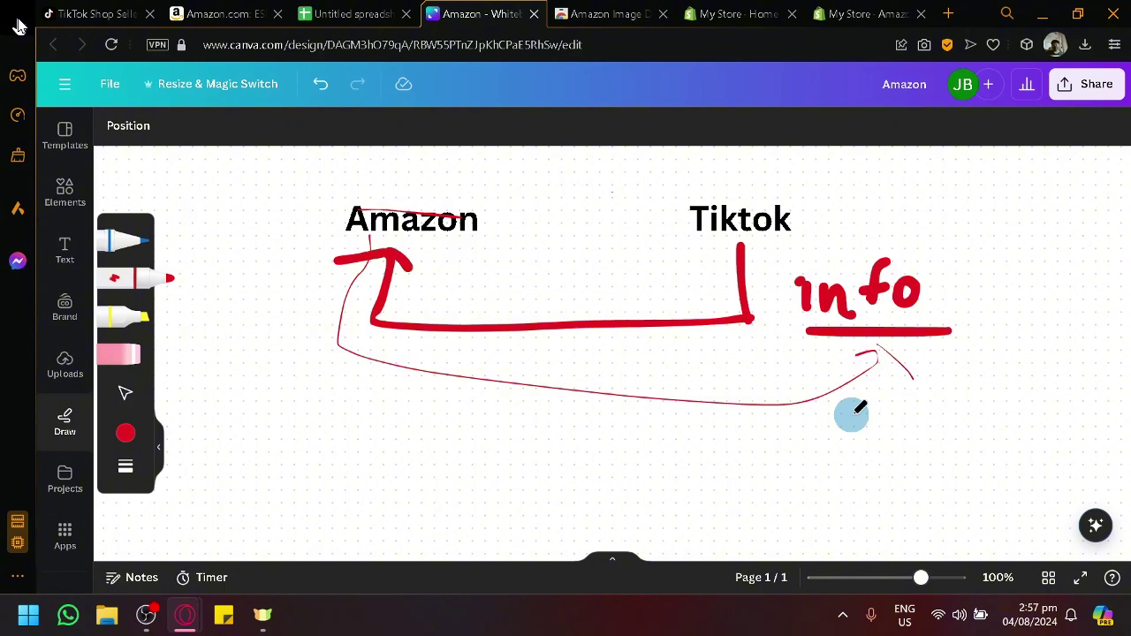
# Look over the TikTok Seller Center homepage, the Shopify Home and Amazon Importer pages, the whiteboard, the spreadsheet and the Amazon listing.
pyautogui.click(211, 11)
pyautogui.click(92, 13)
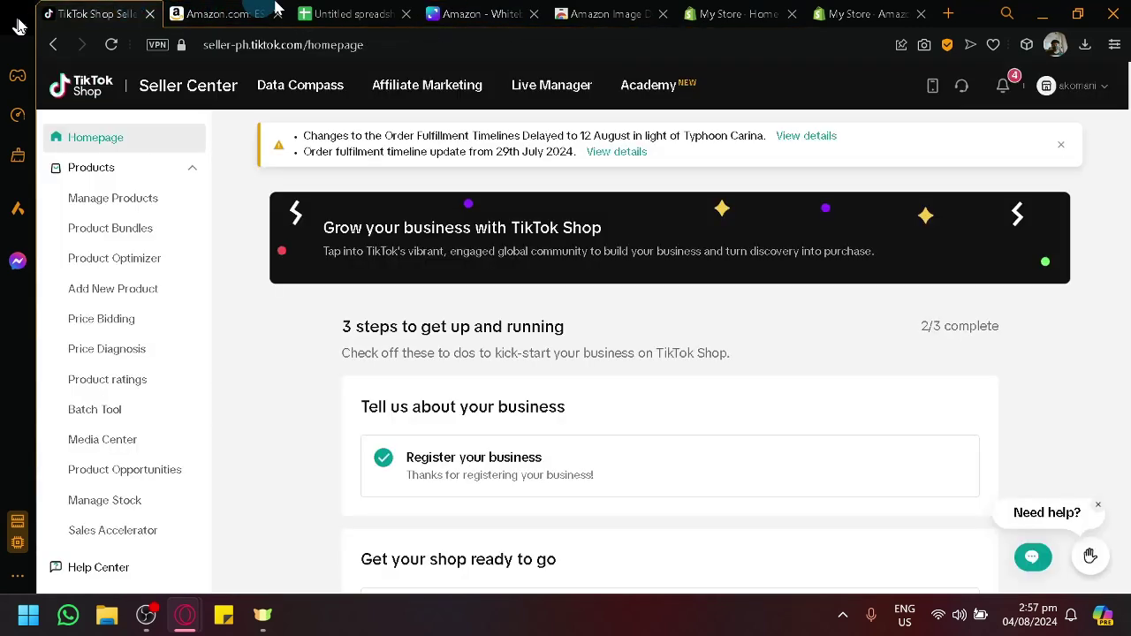
pyautogui.click(610, 13)
pyautogui.click(722, 13)
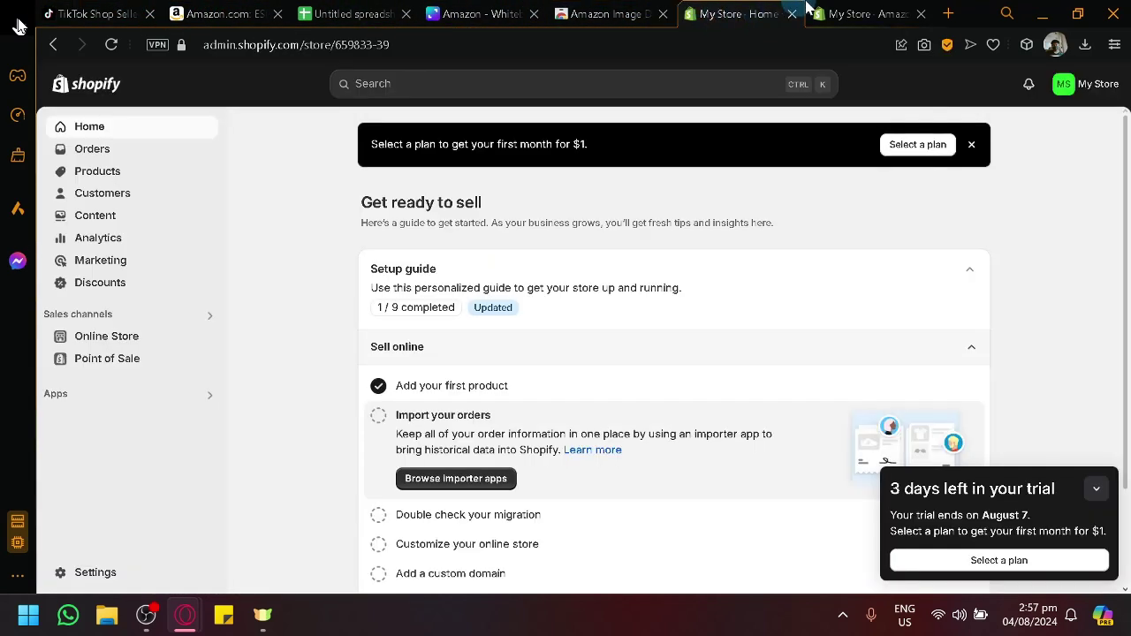
pyautogui.click(831, 12)
pyautogui.click(494, 13)
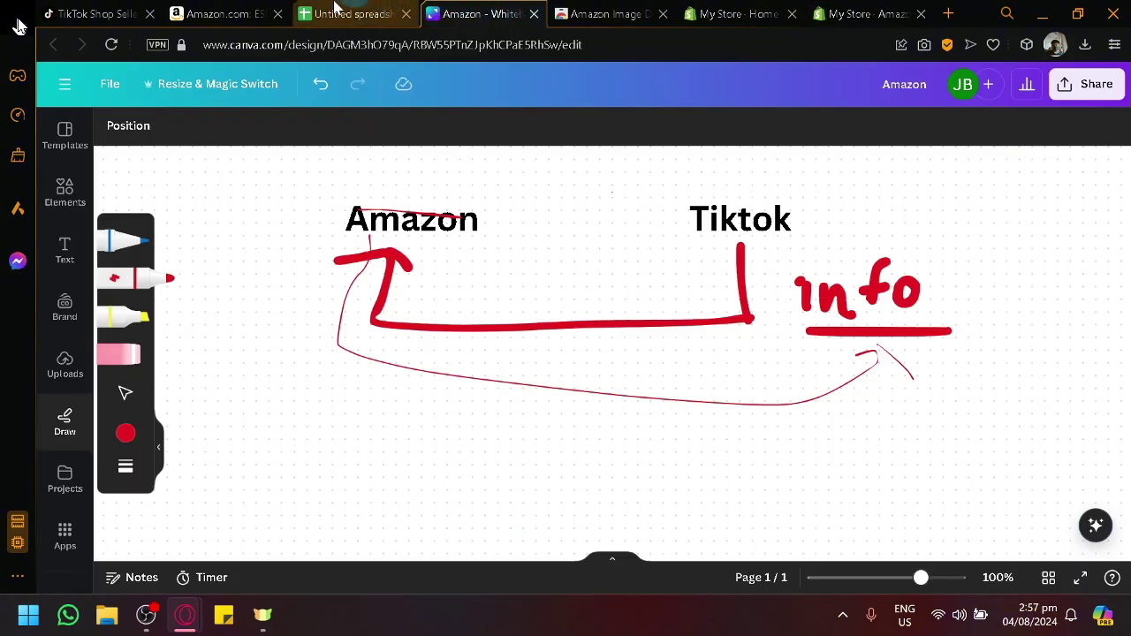
pyautogui.click(337, 11)
pyautogui.click(269, 13)
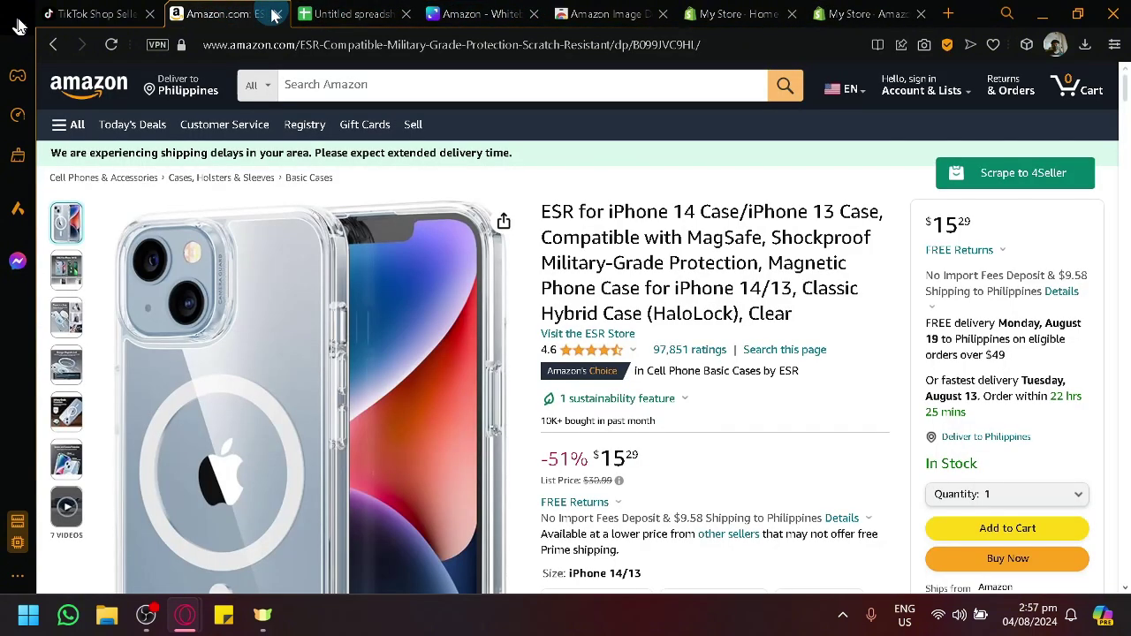
# Dismiss the order fulfillment notice on the TikTok Seller Center homepage and check the Shopify Home and Amazon Importer pages.
pyautogui.click(97, 13)
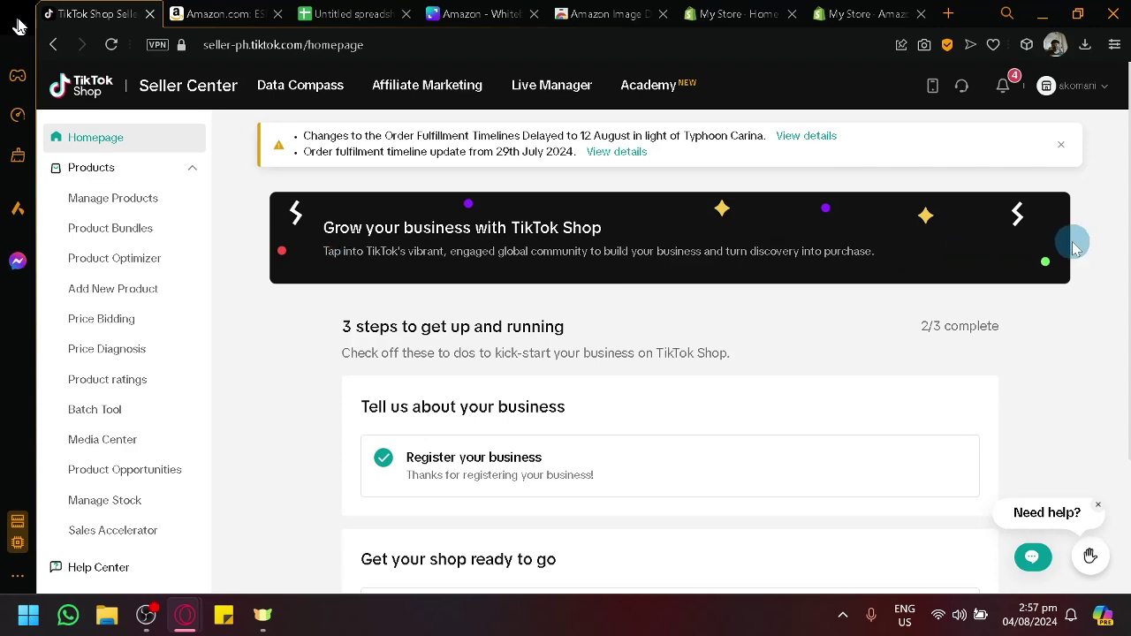
pyautogui.click(1060, 145)
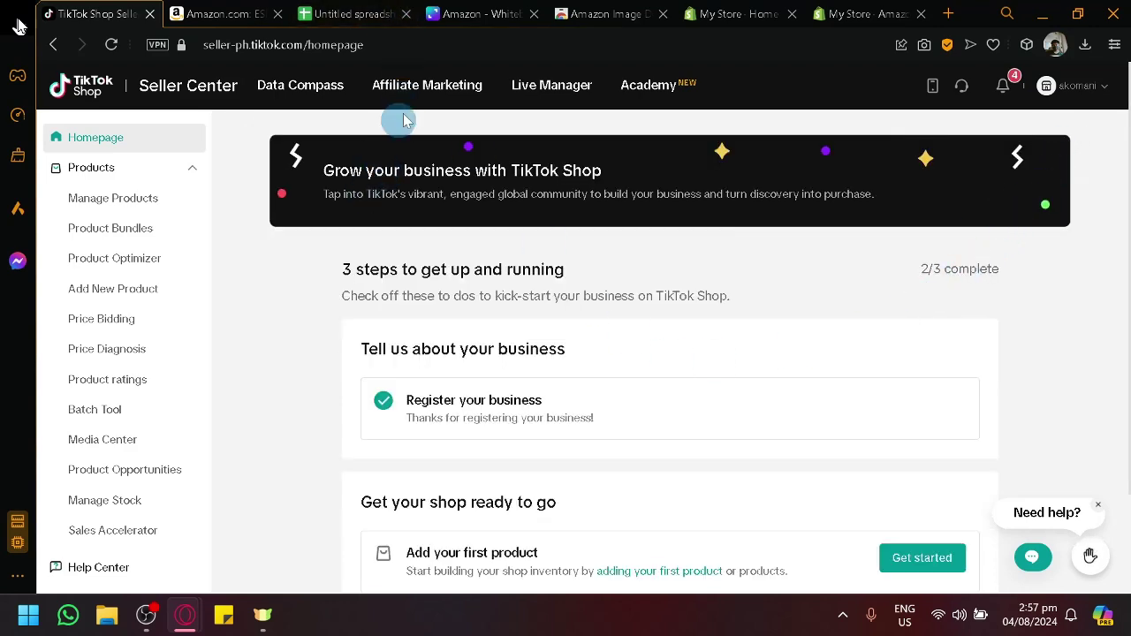
pyautogui.click(733, 13)
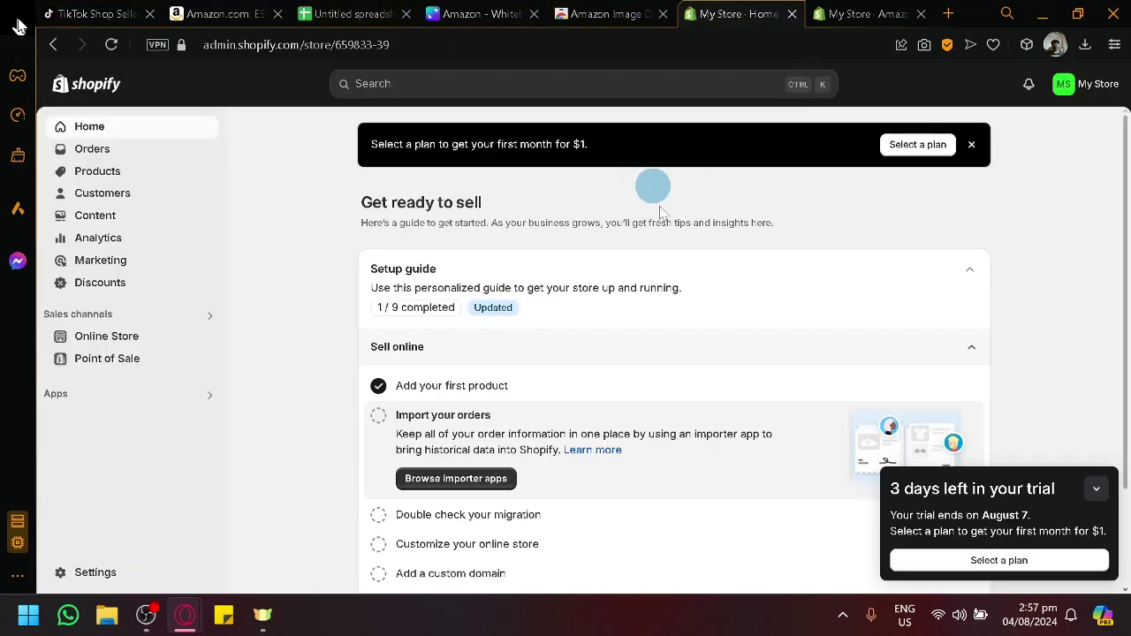
pyautogui.click(875, 12)
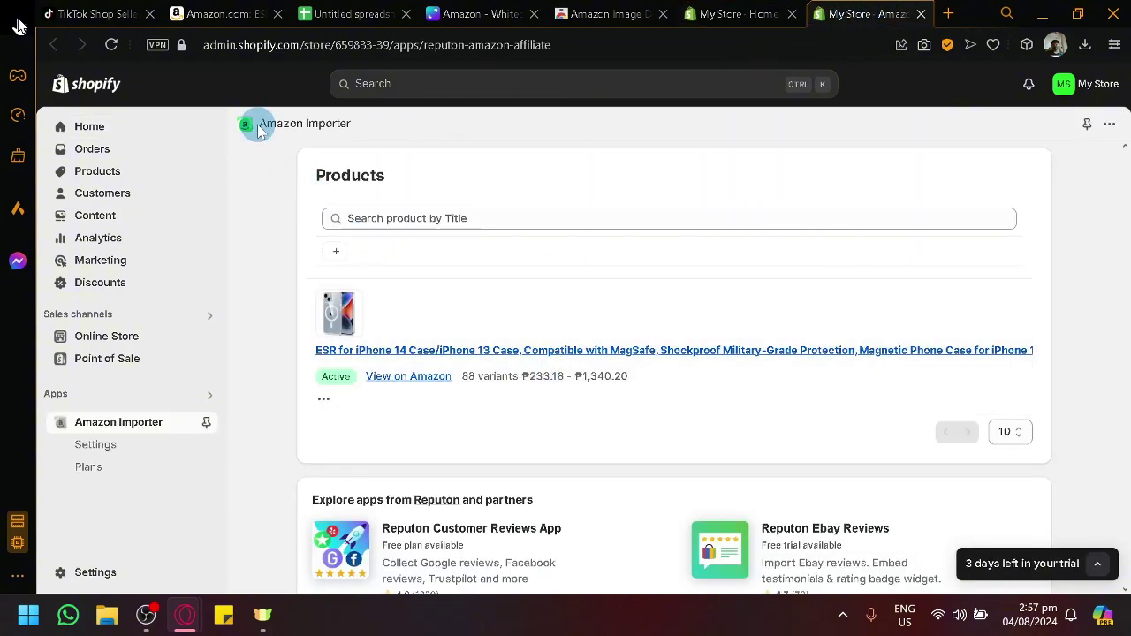
pyautogui.click(97, 13)
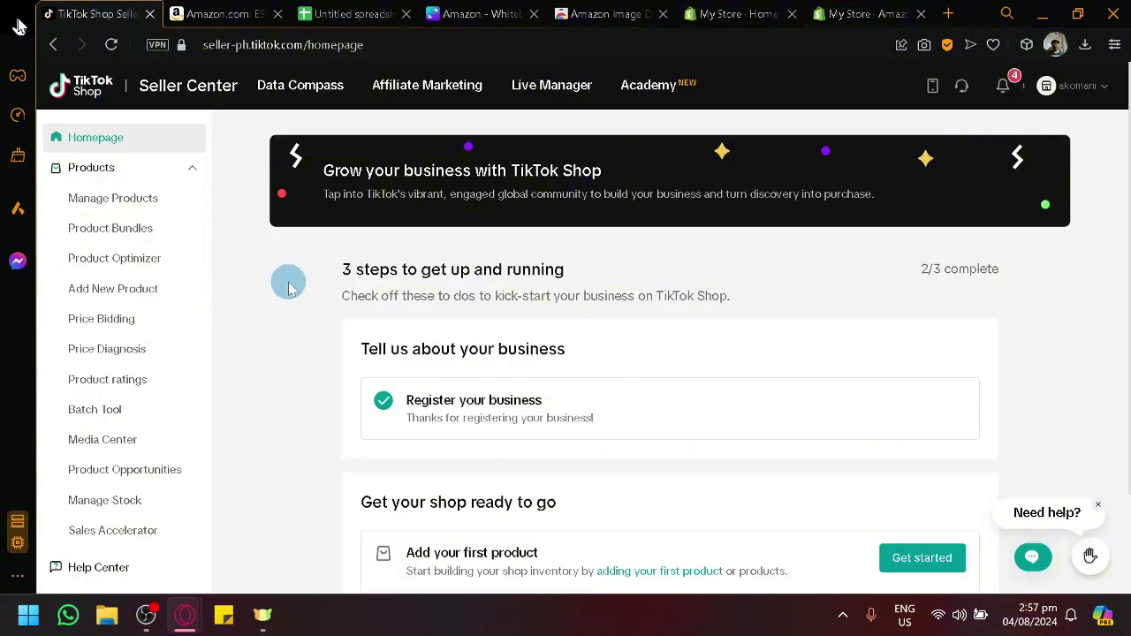